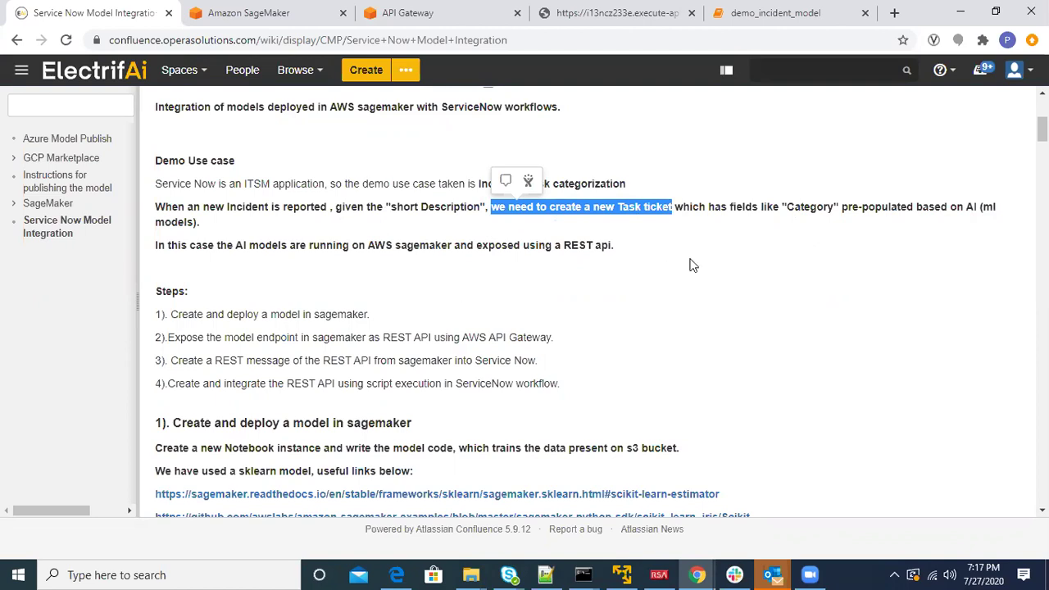
- Review the demo use case and the four integration steps on the Service Now Model Integration page
left_click(753, 257)
scroll(631, 285, "down", 1)
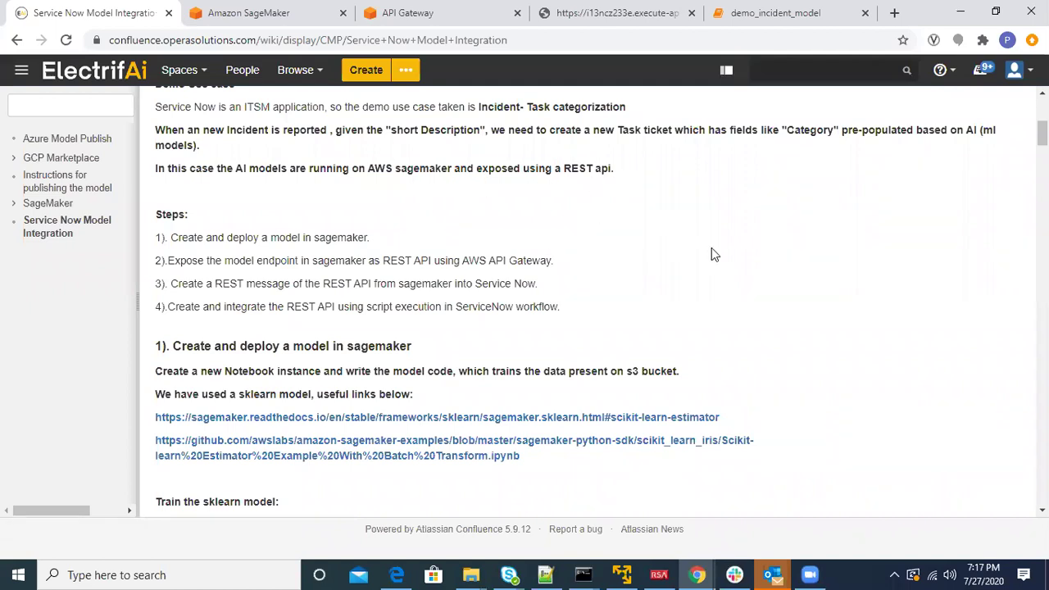
scroll(785, 299, "down", 1)
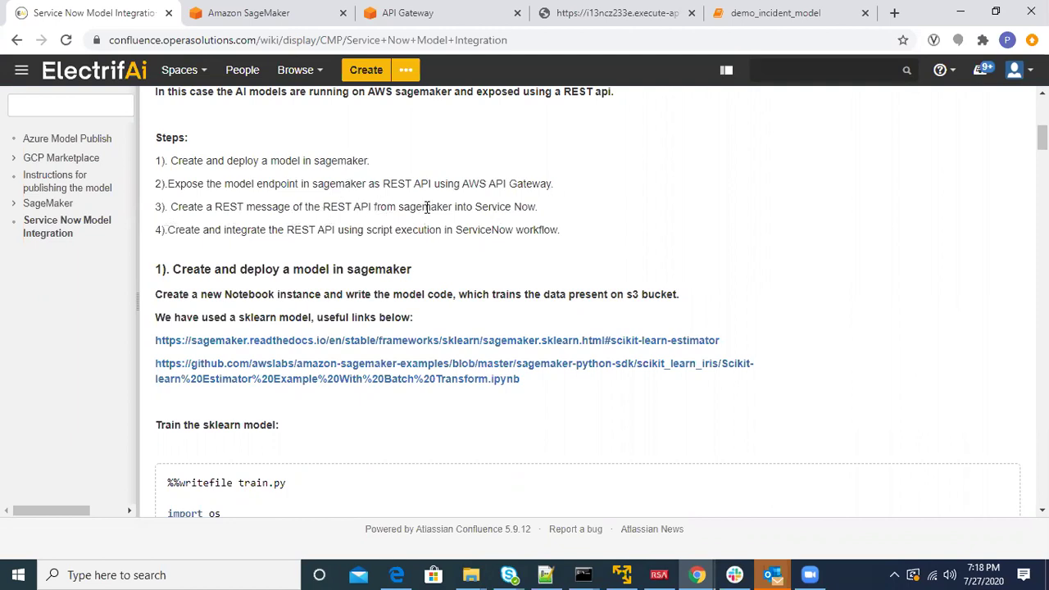
left_click_drag(475, 206, 535, 207)
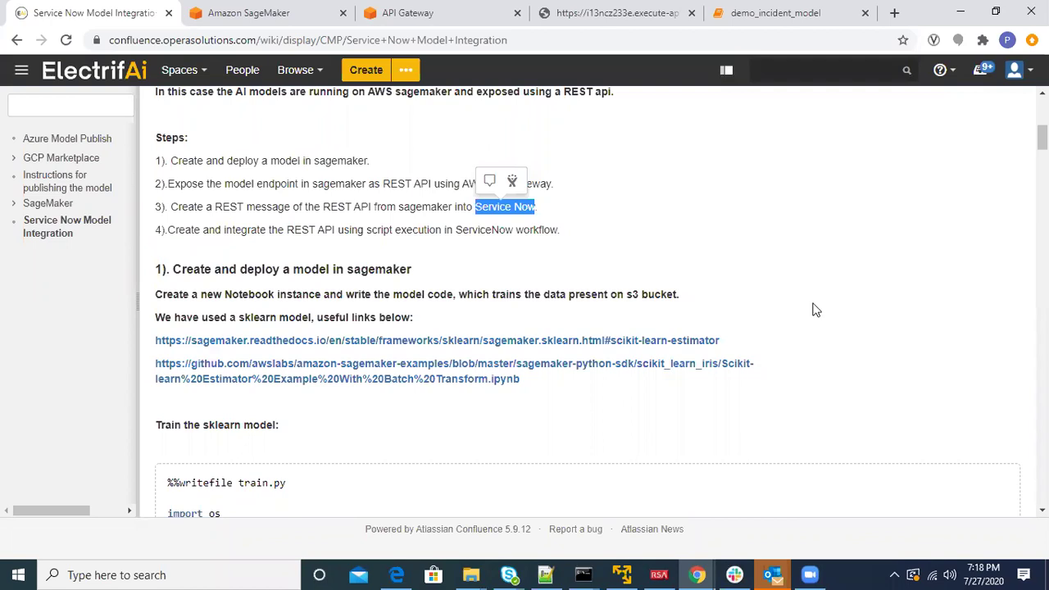
scroll(768, 332, "down", 1)
scroll(871, 354, "down", 1)
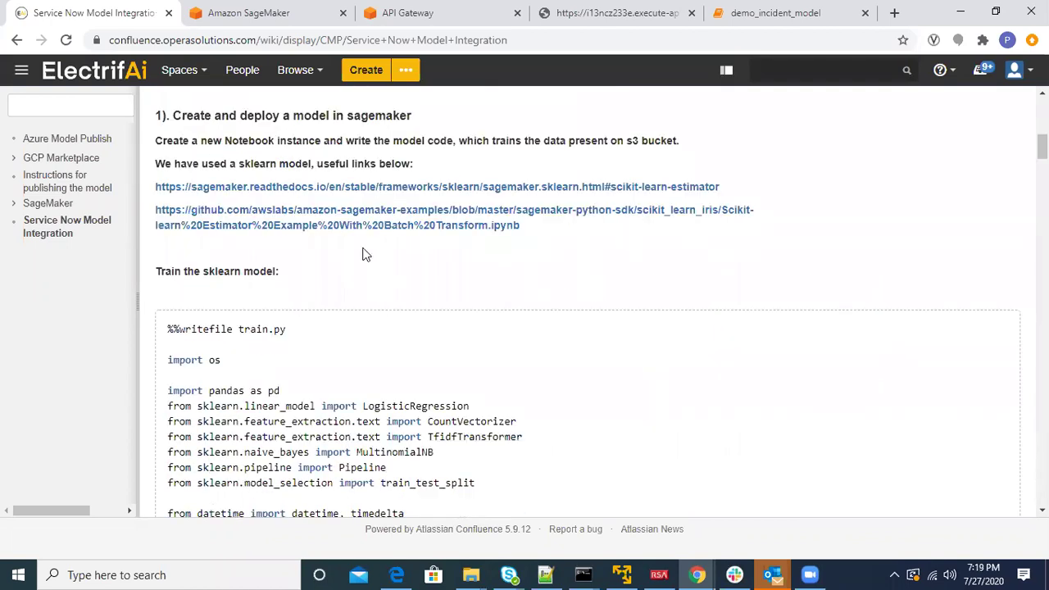
- Open the demo_incident_model notebook and review the train.py code, from its imports through data preparation and model training
left_click(757, 18)
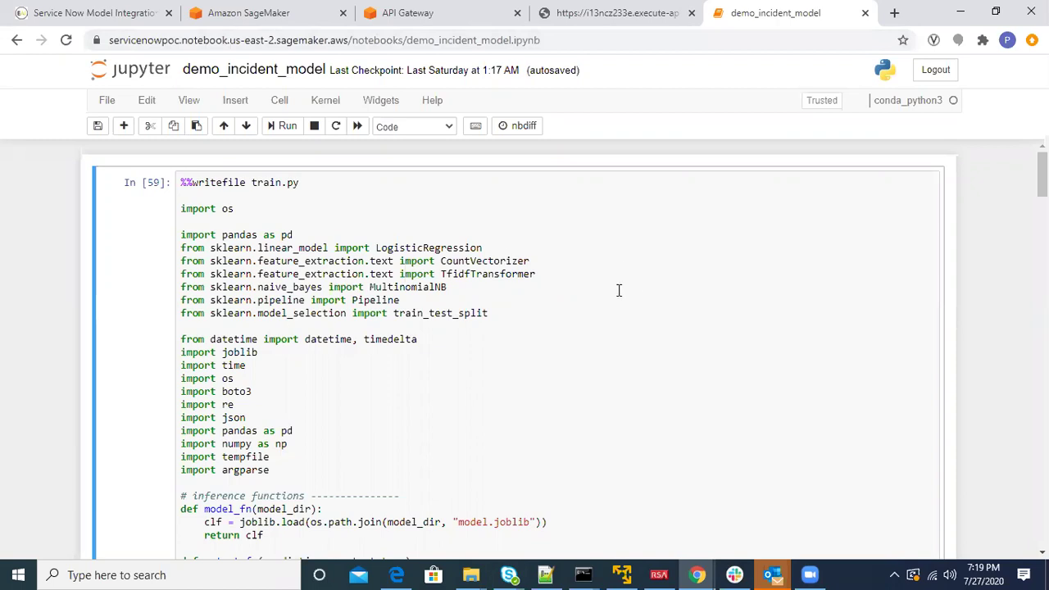
scroll(622, 291, "down", 3)
scroll(623, 293, "up", 3)
scroll(671, 338, "down", 4)
scroll(600, 426, "down", 8)
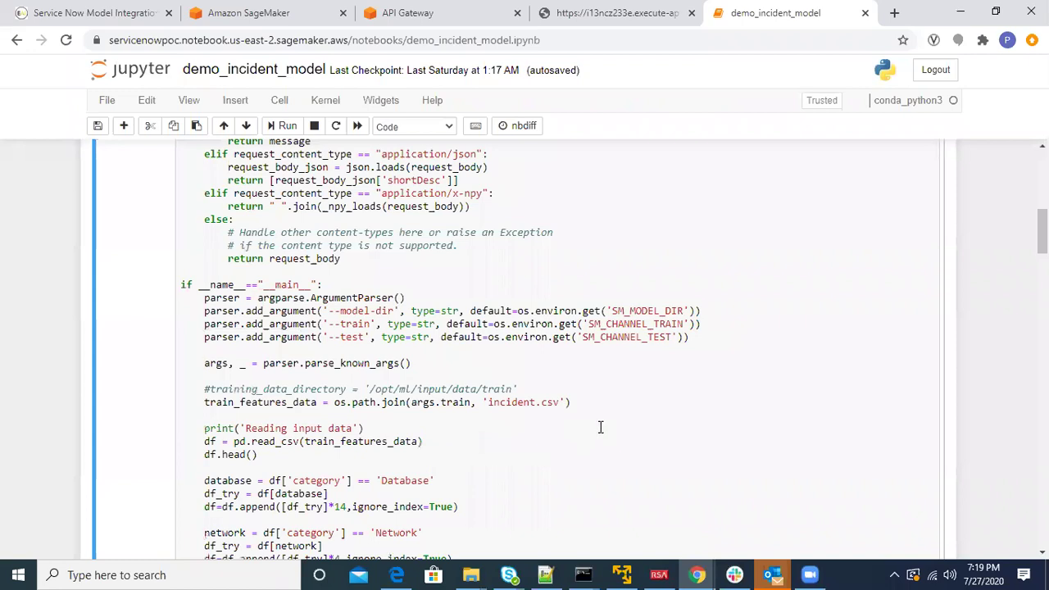
scroll(598, 420, "up", 3)
scroll(598, 419, "down", 6)
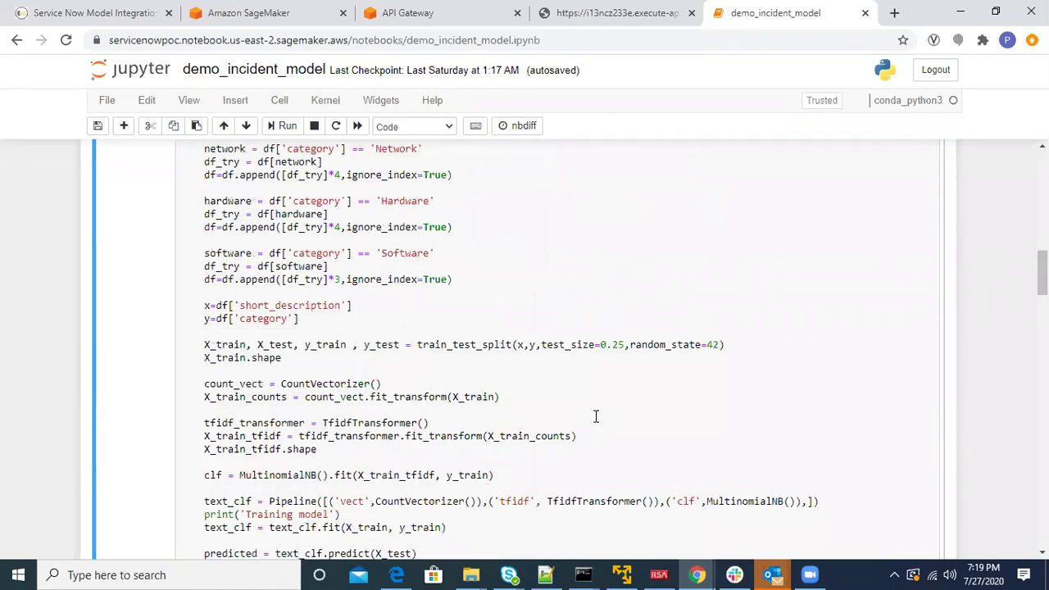
scroll(787, 369, "down", 3)
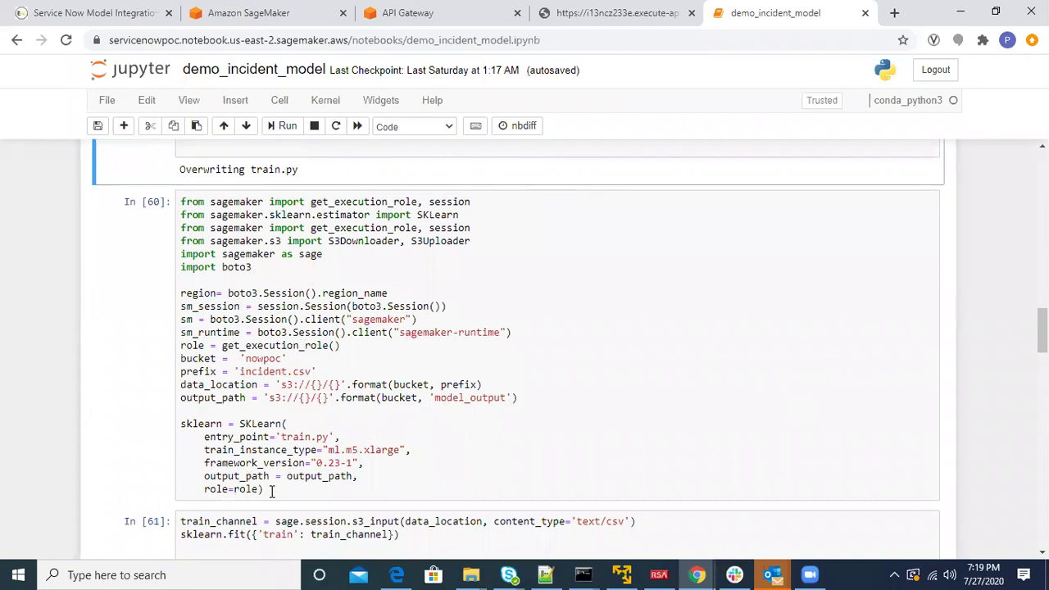
- Highlight the SKLearn estimator definition and the s3_input call for the training channel, and review the training job output
left_click(182, 426)
key("ctrl+shift+End")
scroll(569, 431, "down", 4)
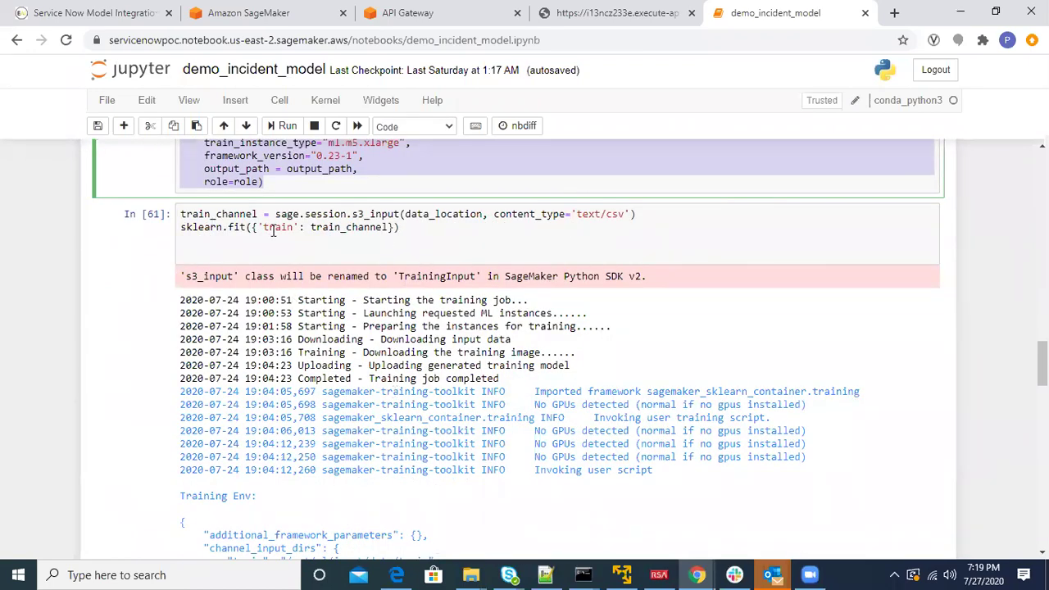
left_click_drag(277, 220, 652, 216)
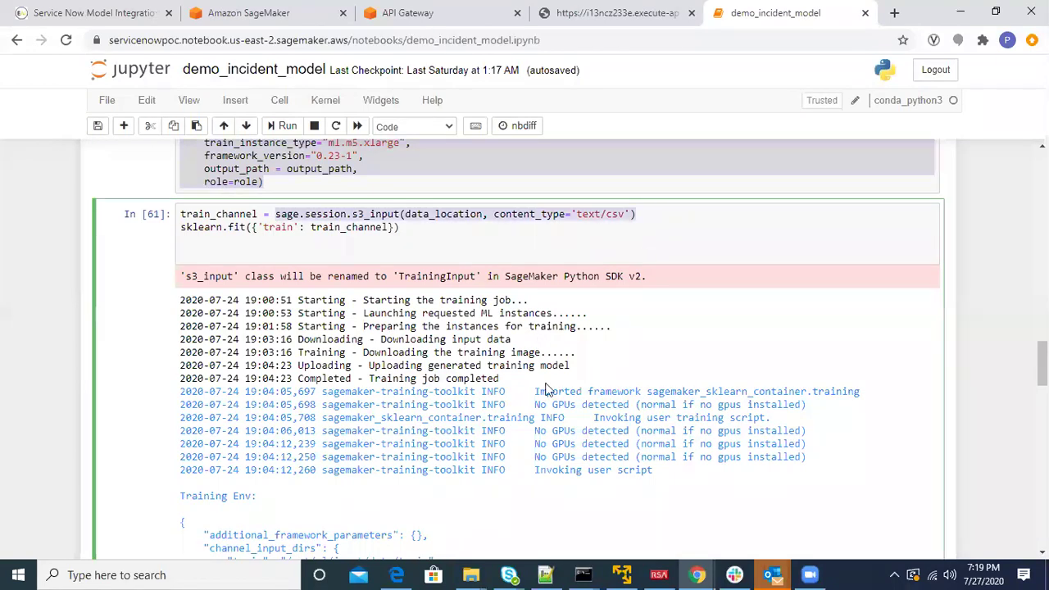
scroll(547, 393, "down", 6)
scroll(547, 416, "down", 10)
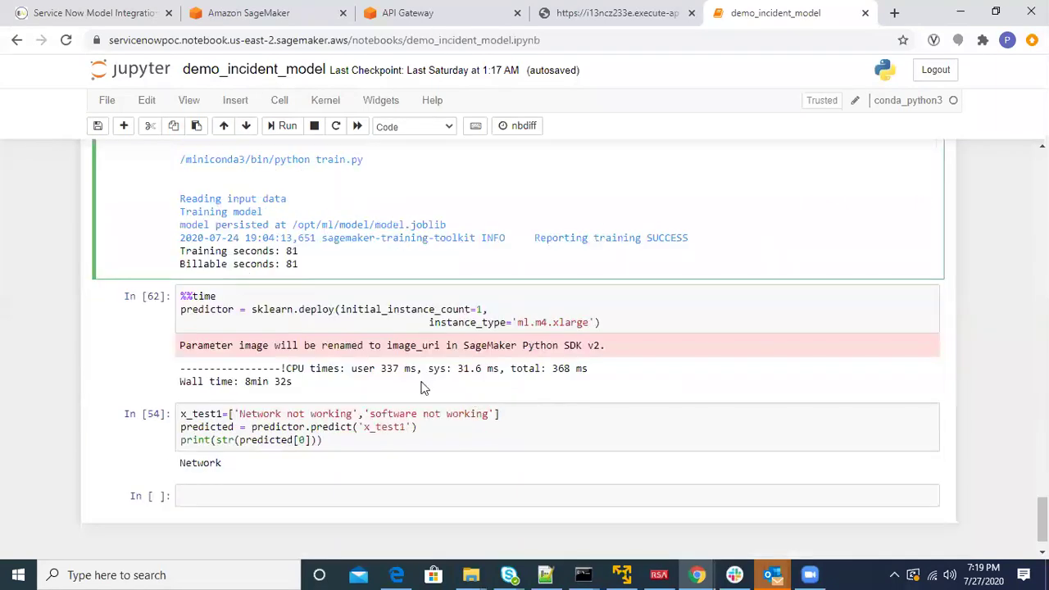
- Highlight the sklearn.deploy call in the notebook and view the deployed endpoints in the Amazon SageMaker console
left_click_drag(249, 309, 715, 324)
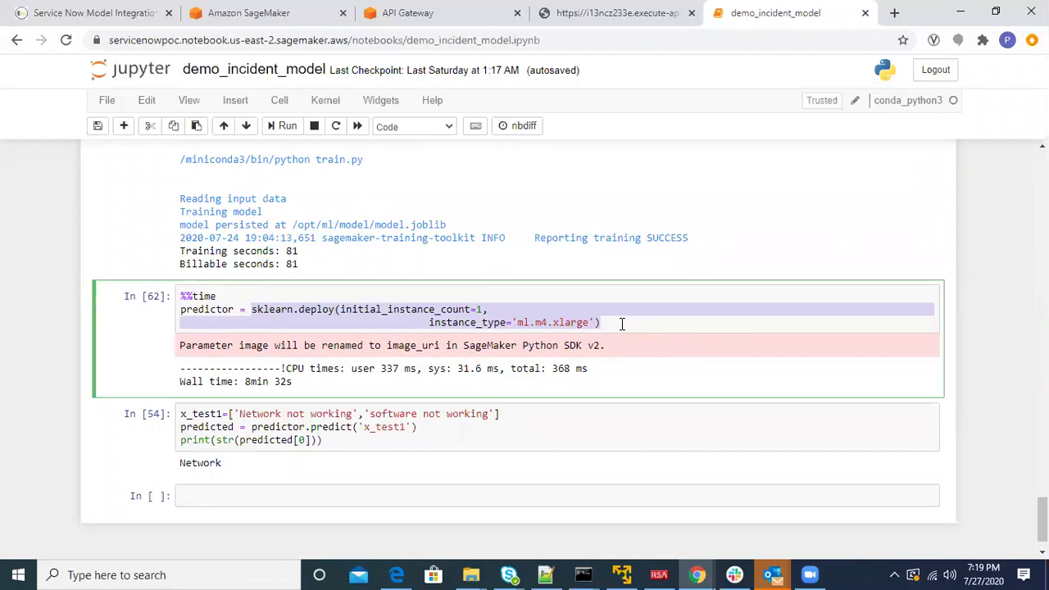
scroll(529, 337, "up", 1)
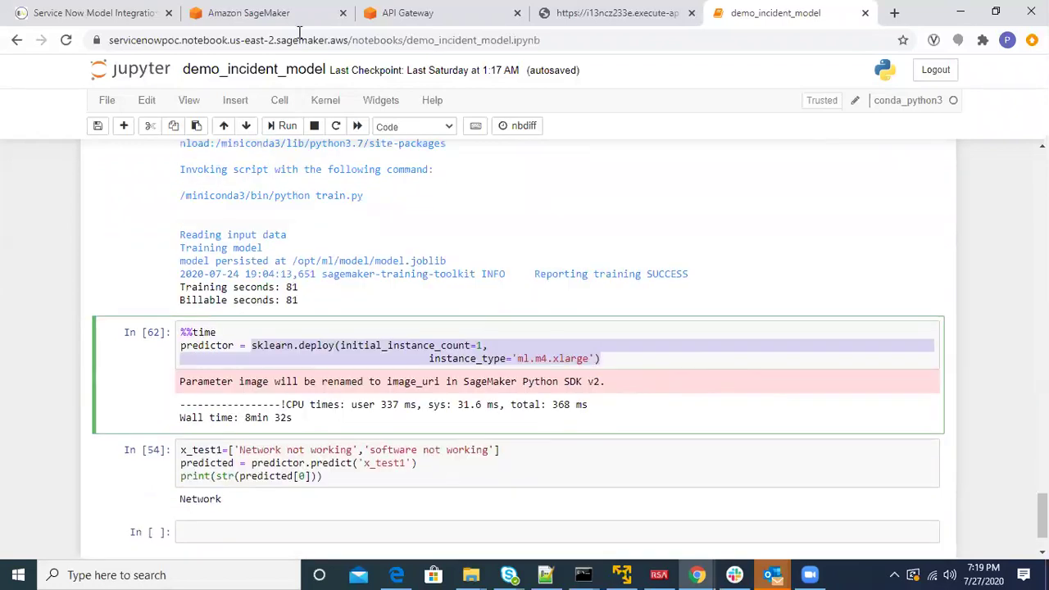
left_click(263, 14)
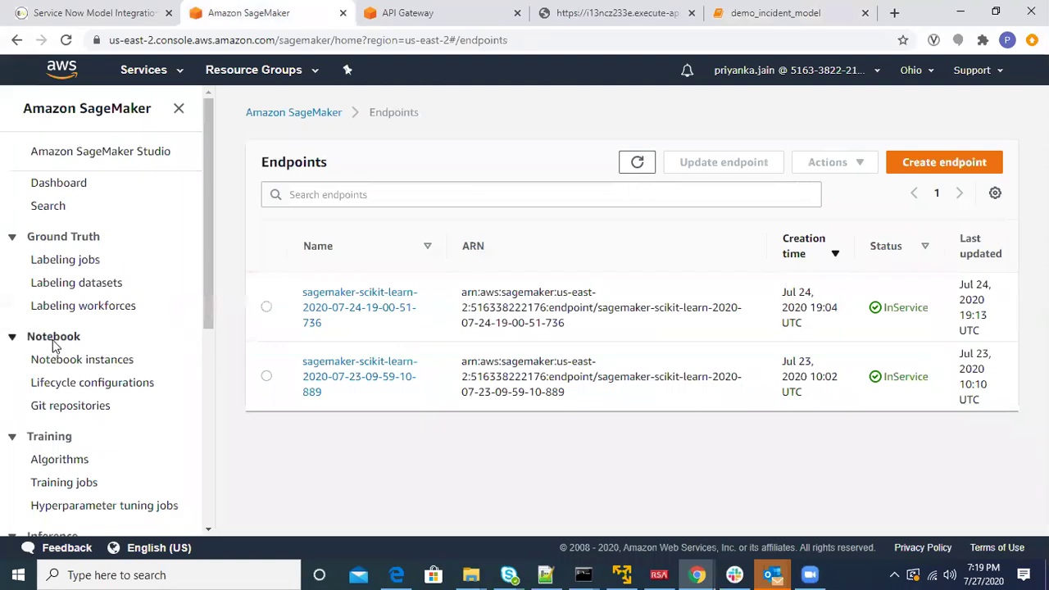
scroll(136, 358, "down", 3)
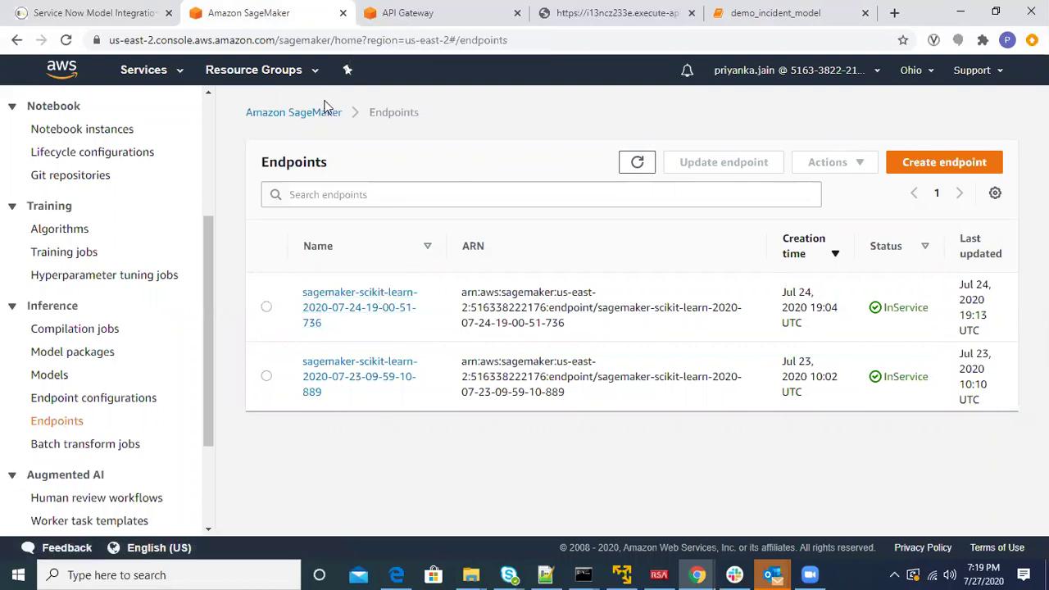
- Examine the GET method's Integration Request in API Gateway and compare its path override with the SageMaker endpoint name
key("ctrl+Tab")
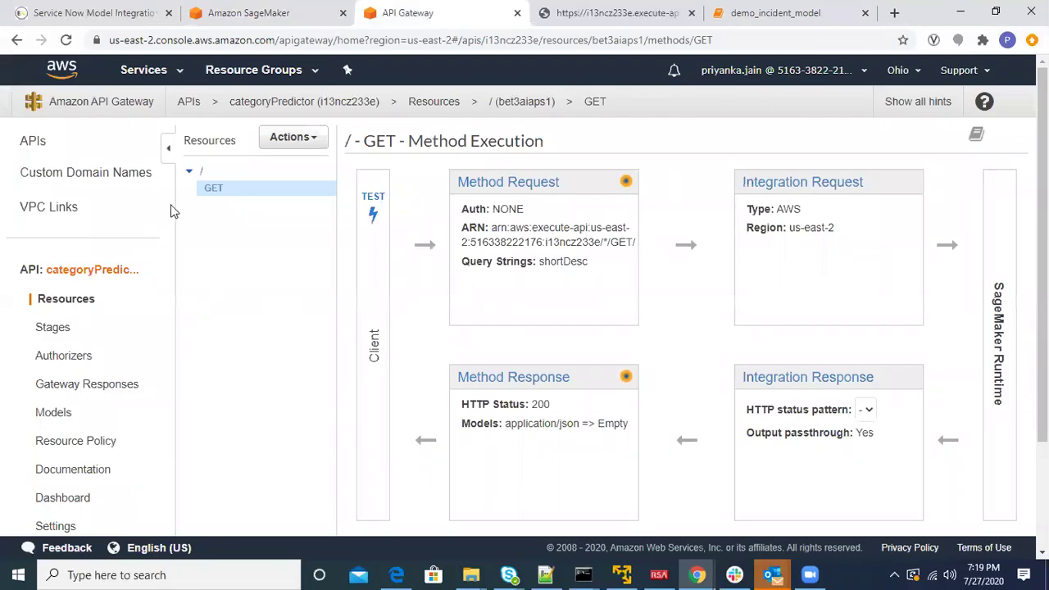
left_click(786, 188)
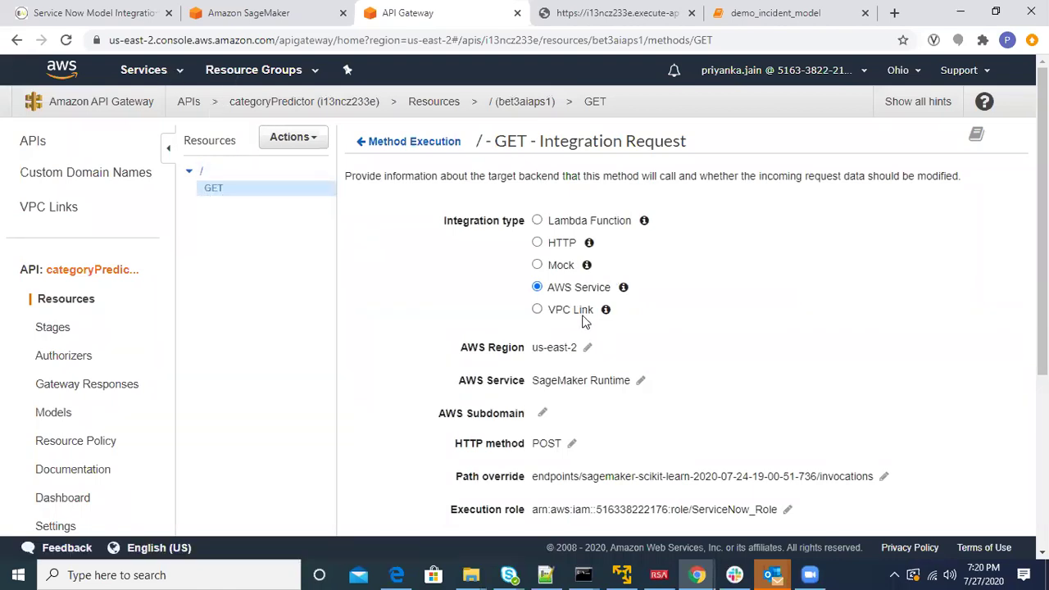
scroll(871, 363, "down", 2)
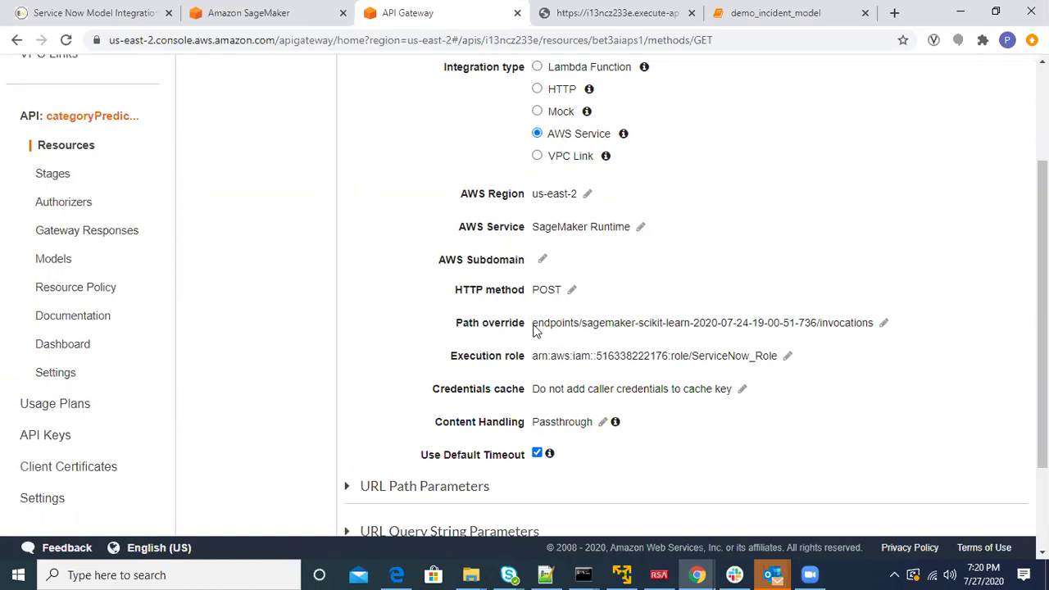
key("ctrl+shift+Tab")
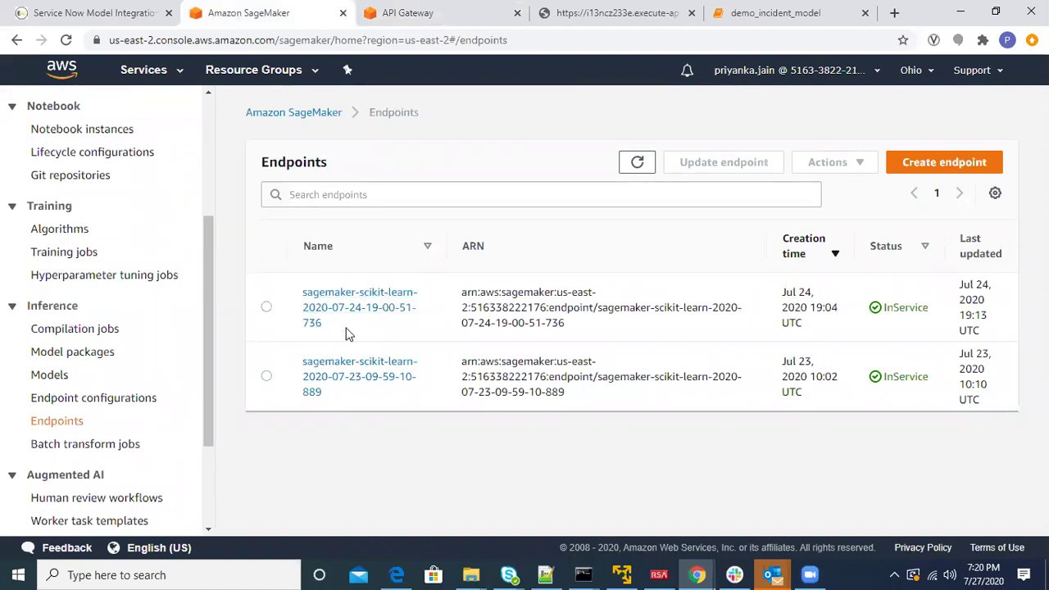
key("ctrl+Tab")
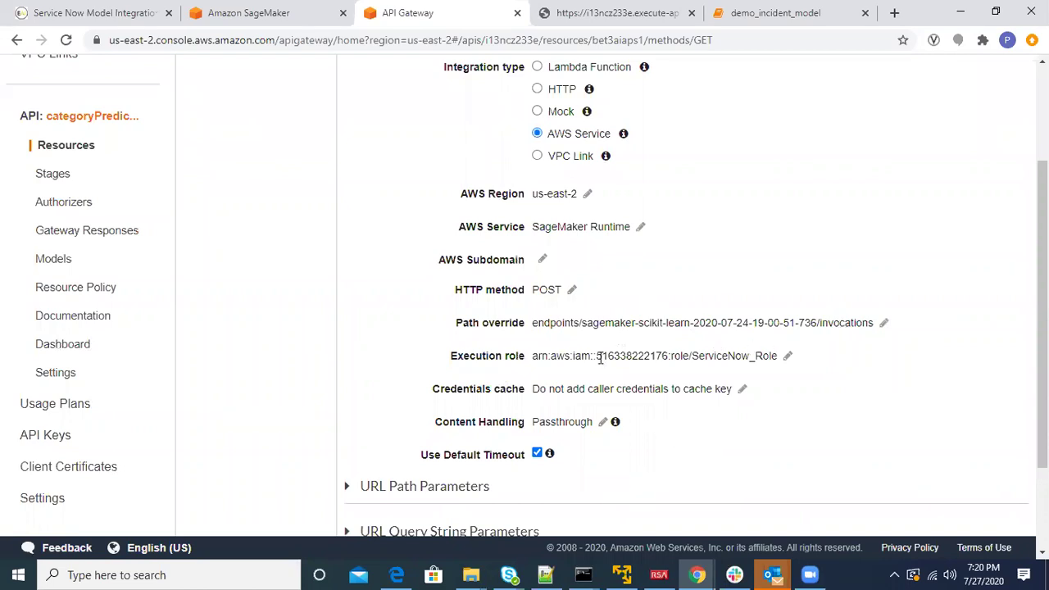
scroll(495, 443, "down", 2)
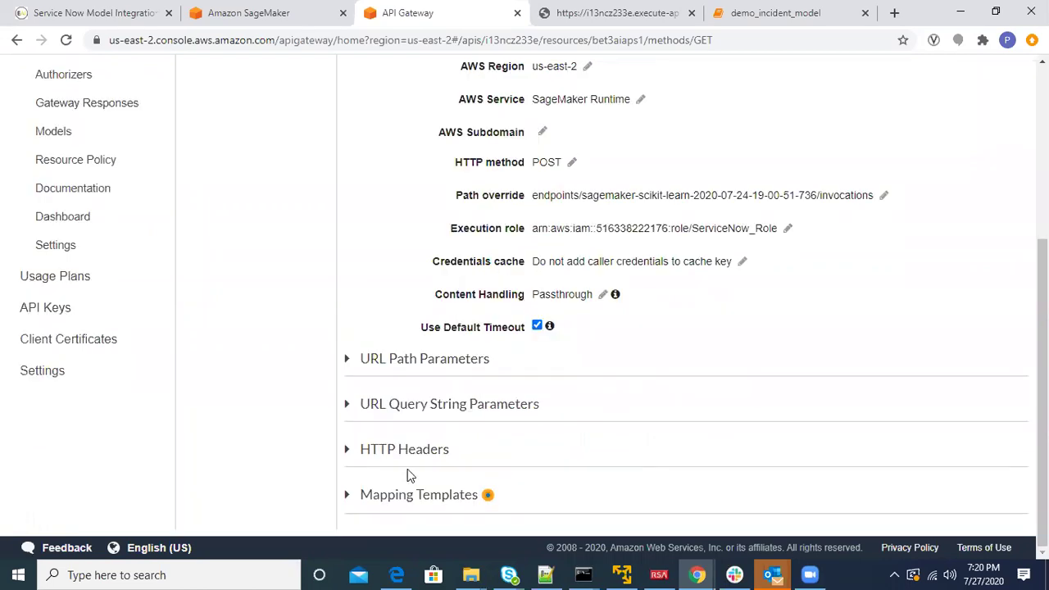
- Expand the integration request's mapping templates and examine the application/json template
left_click(406, 495)
scroll(697, 403, "down", 3)
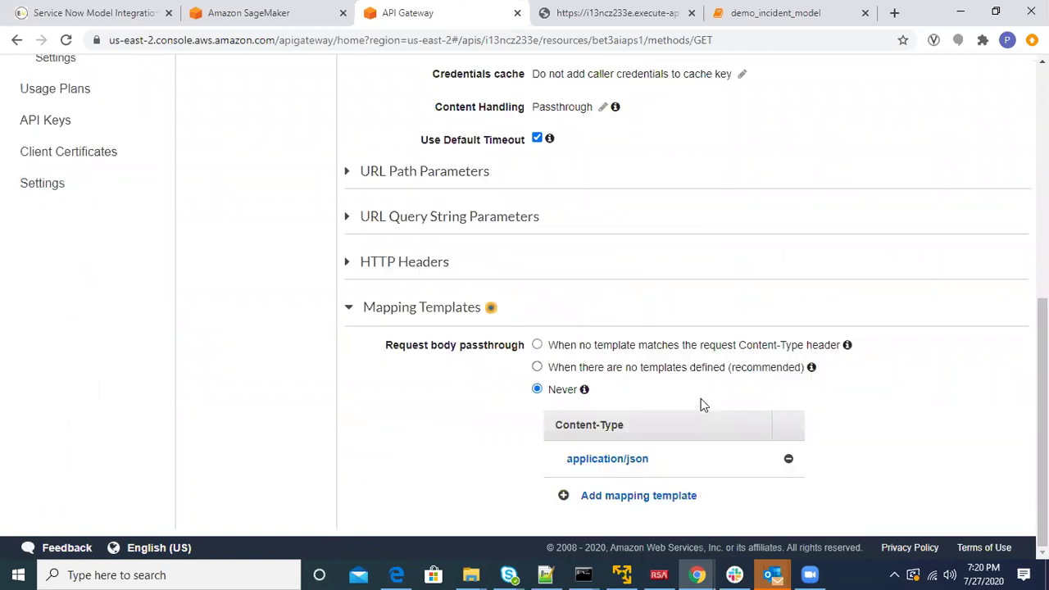
left_click(629, 469)
scroll(941, 440, "down", 4)
scroll(943, 444, "down", 2)
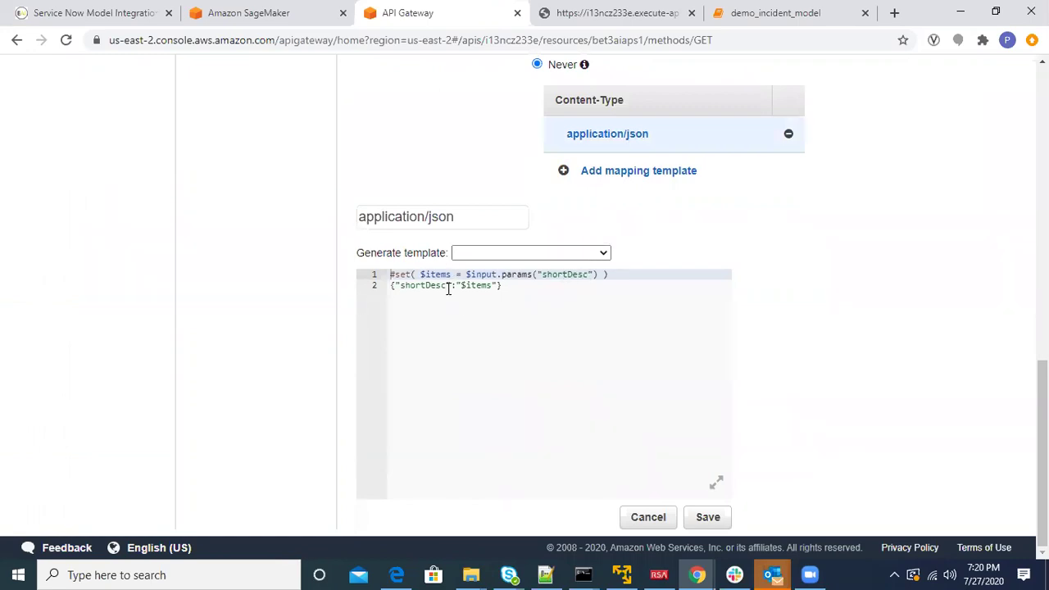
scroll(890, 457, "up", 10)
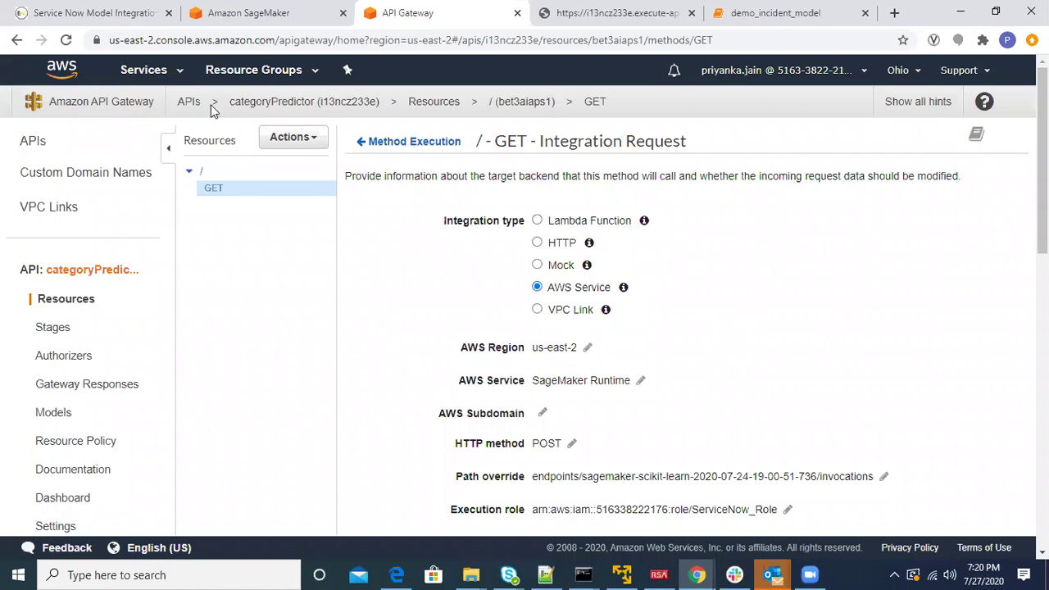
- Open the GET method under the dev stage of the categoryPredictor API and highlight its invoke URL
left_click(46, 332)
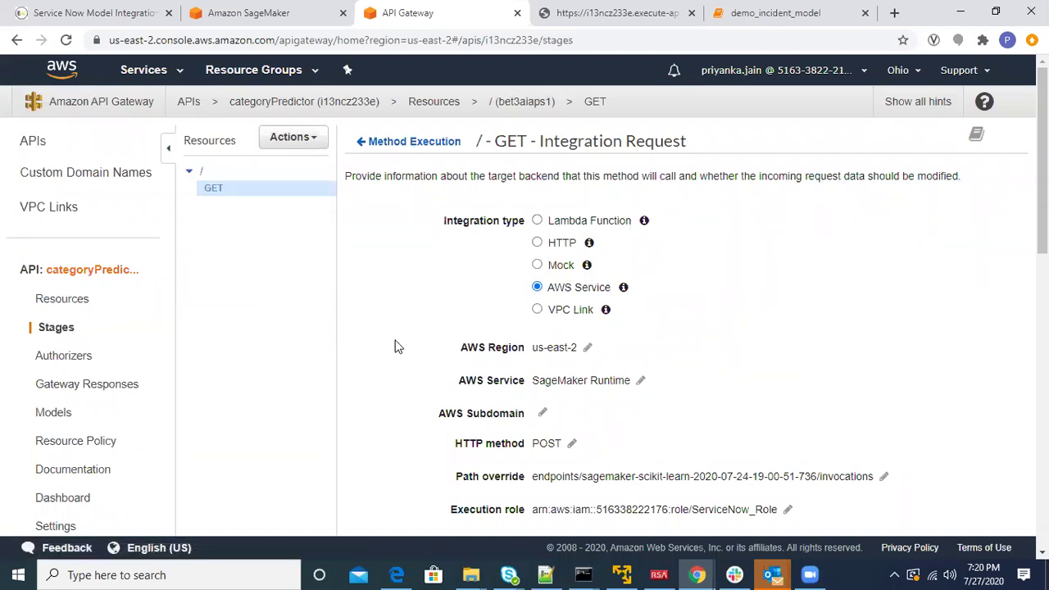
left_click(188, 172)
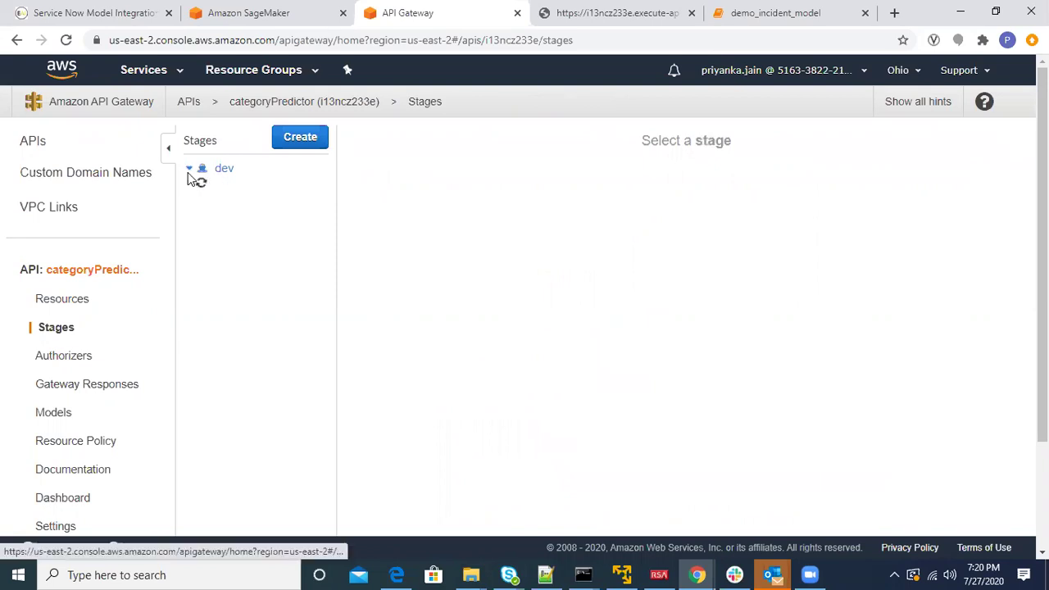
left_click(225, 203)
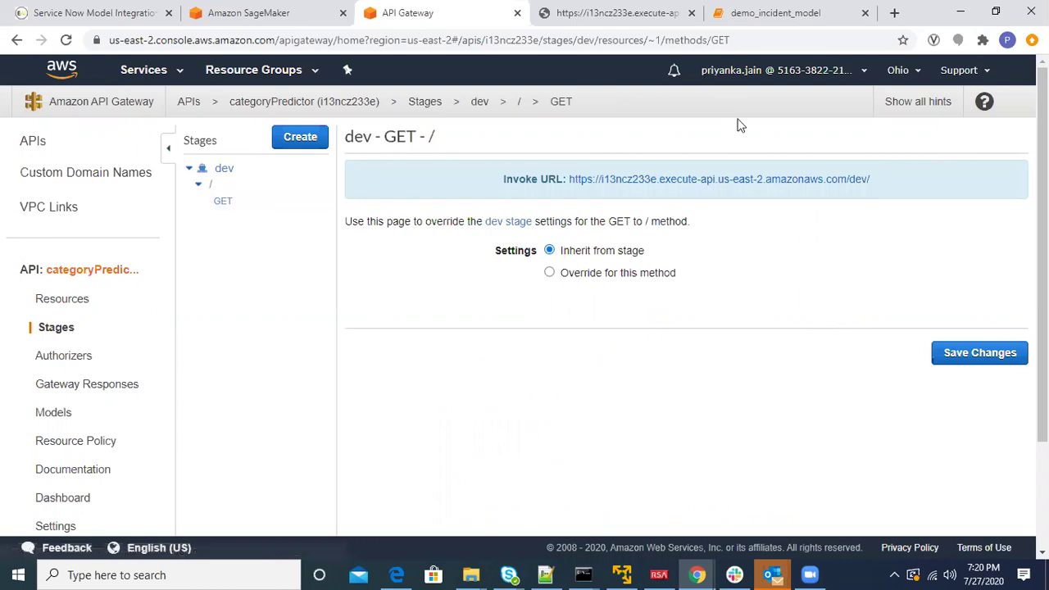
left_click_drag(872, 180, 571, 177)
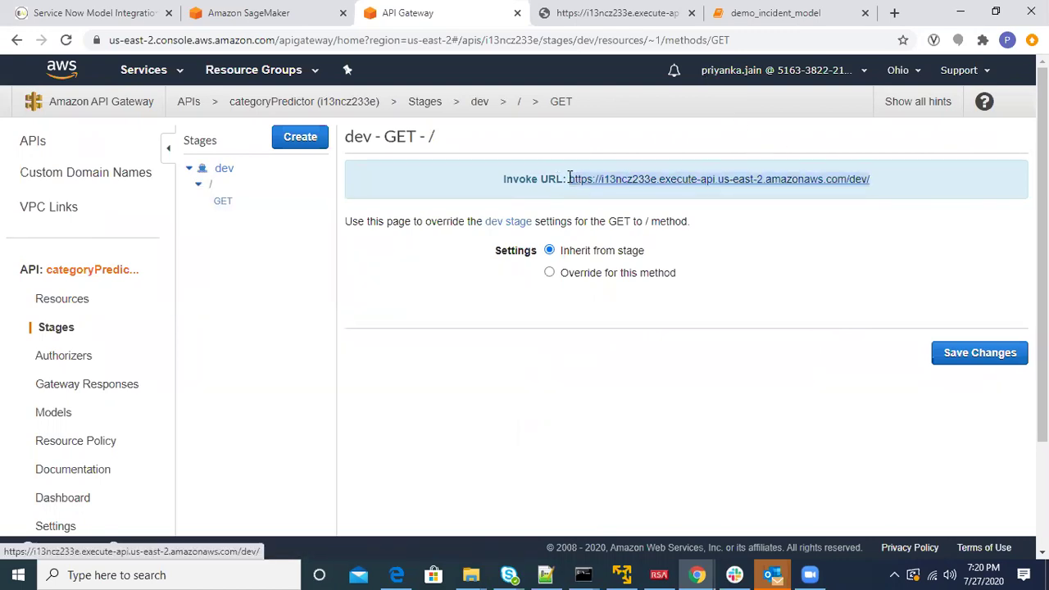
- Show the sample API call in the browser and highlight the shortDesc parameter in its URL
left_click(564, 23)
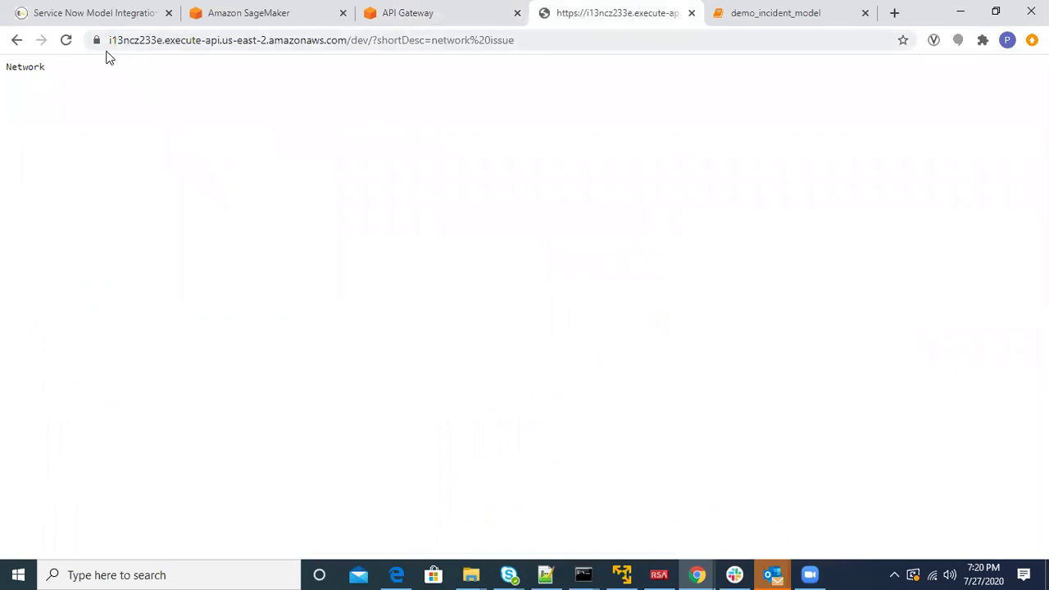
double_click(414, 40)
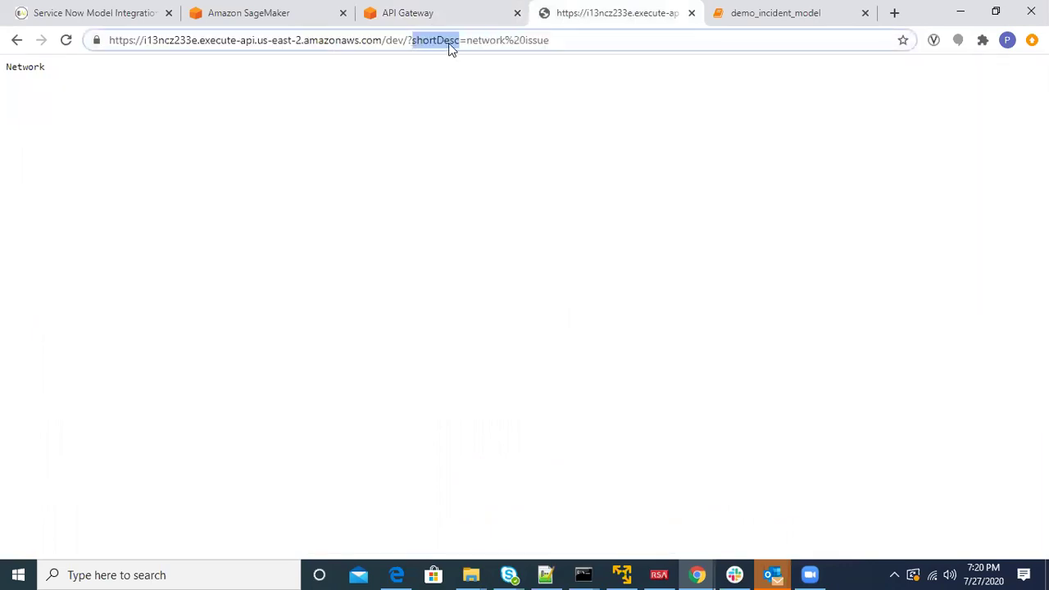
left_click(554, 40)
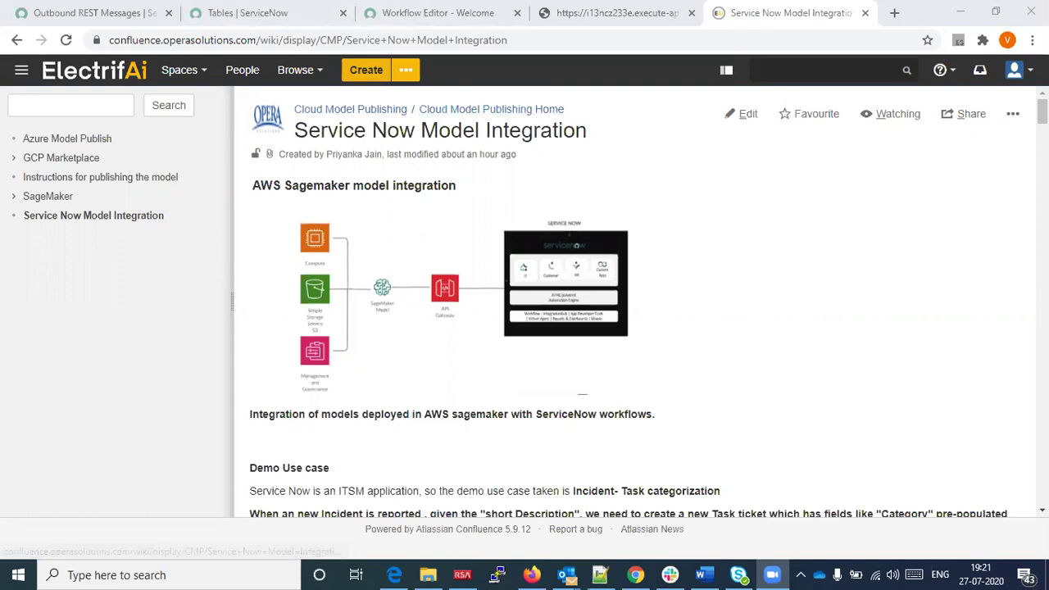
- Glance over the integration page and the ServiceNow Workflow Editor, and rerun the API request with shortDesc=Network Not Working
scroll(1007, 121, "down", 3)
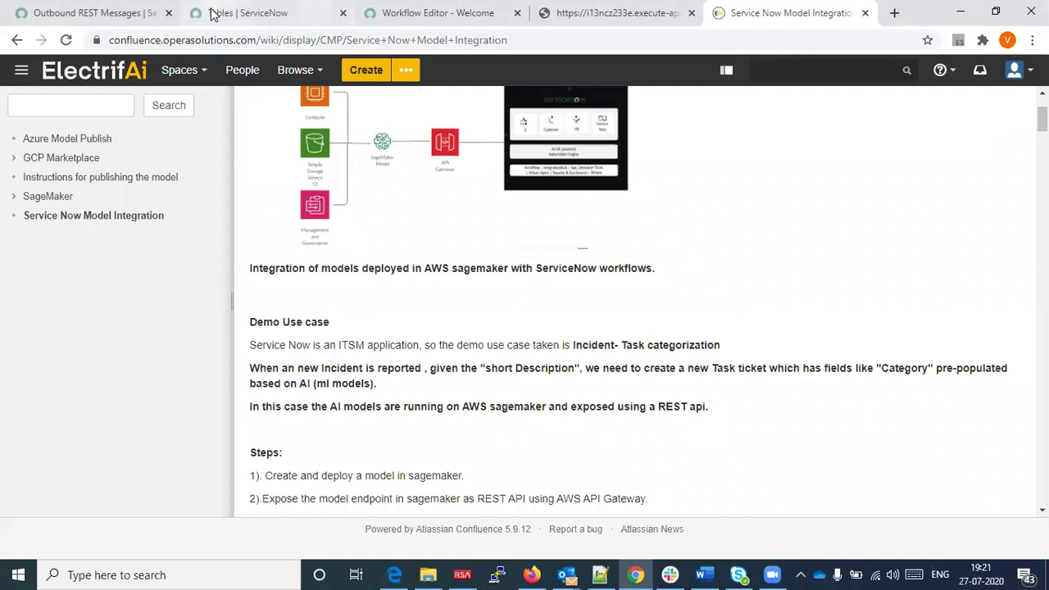
left_click(435, 14)
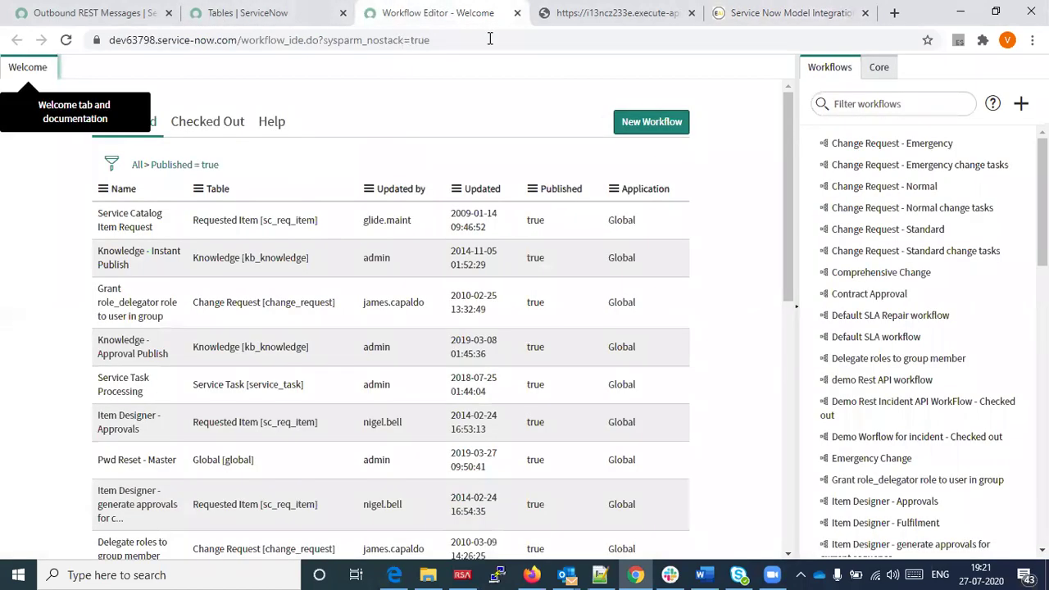
key("ctrl+Tab")
left_click(583, 39)
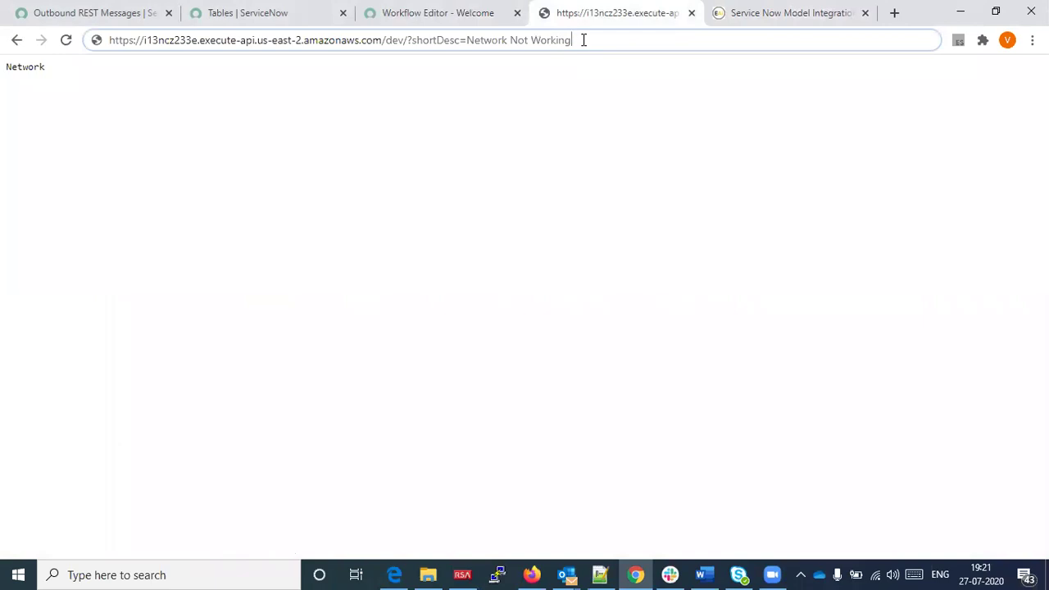
key("Return")
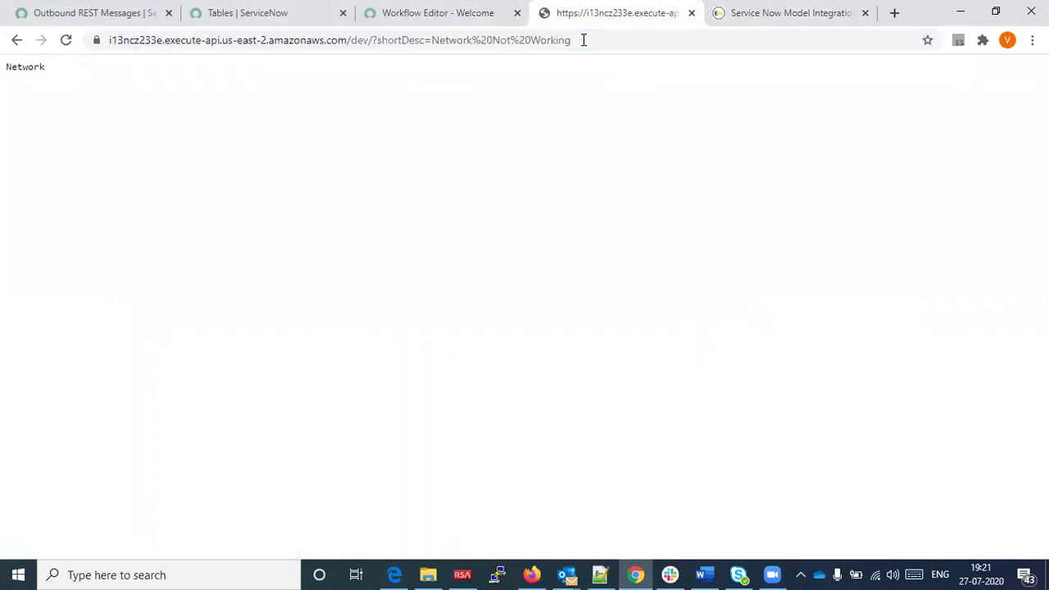
- Open the demo_aws REST message in ServiceNow and highlight its endpoint URL with the shortDesc parameter
left_click(117, 18)
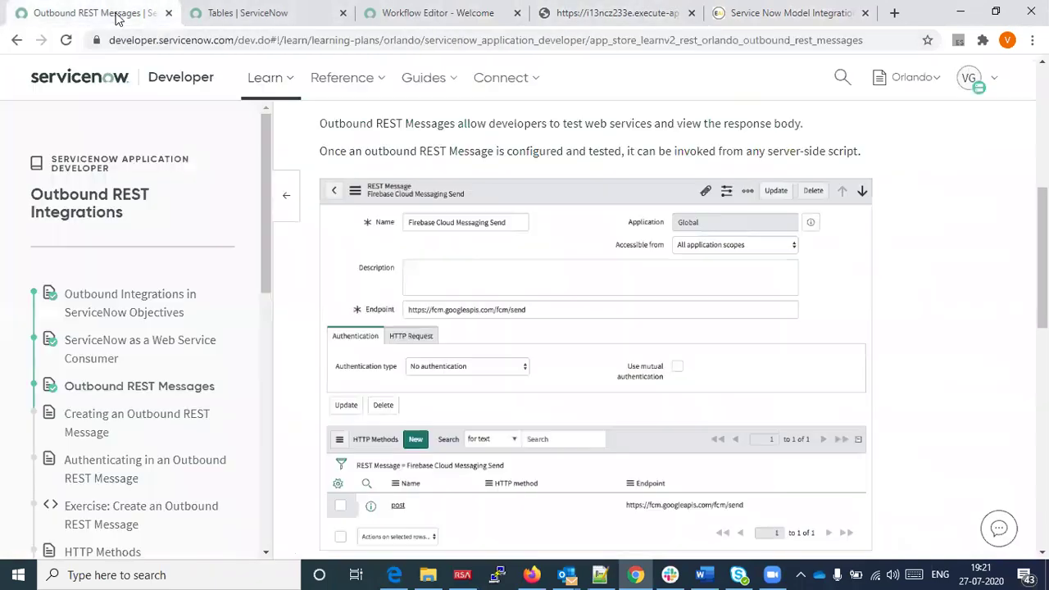
left_click(239, 19)
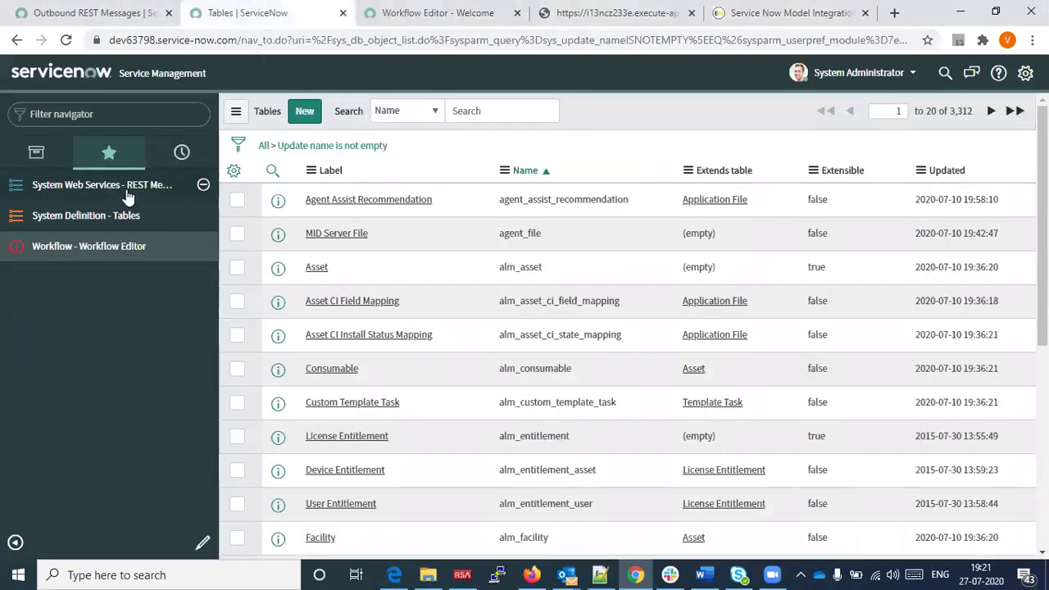
left_click(130, 186)
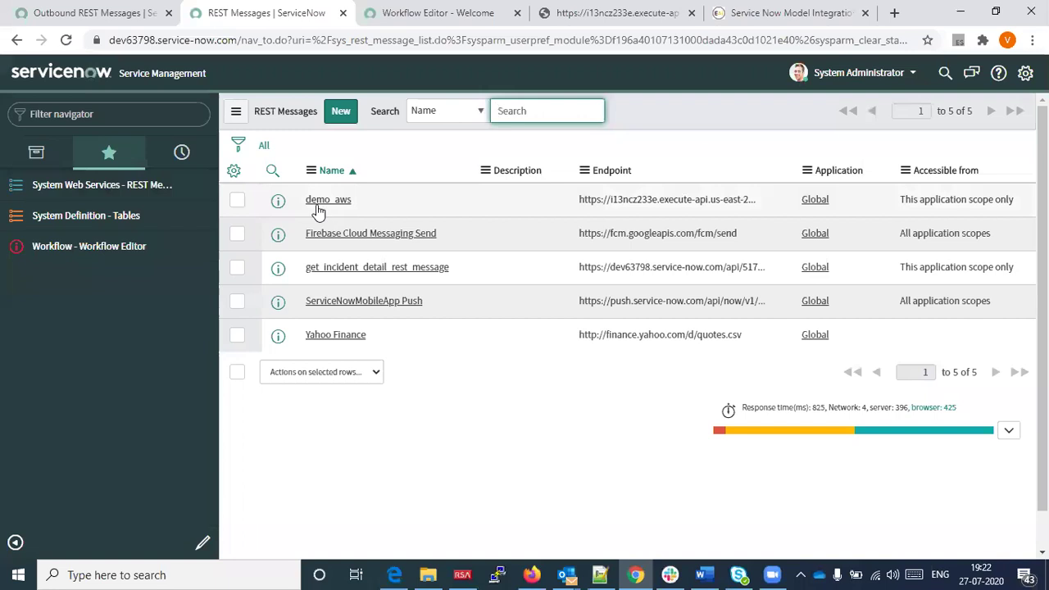
left_click(340, 203)
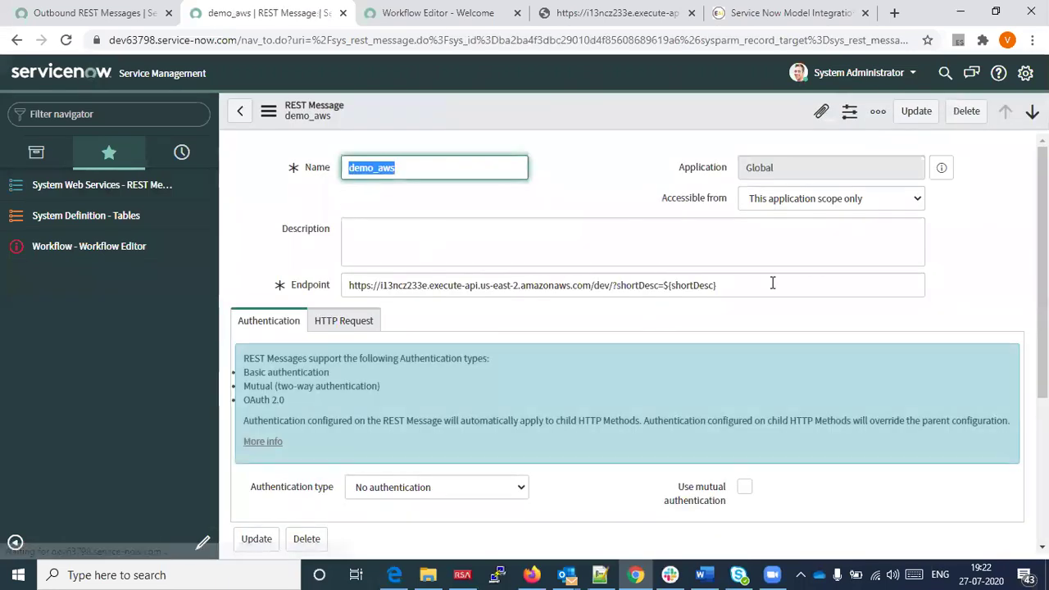
left_click_drag(350, 287, 723, 292)
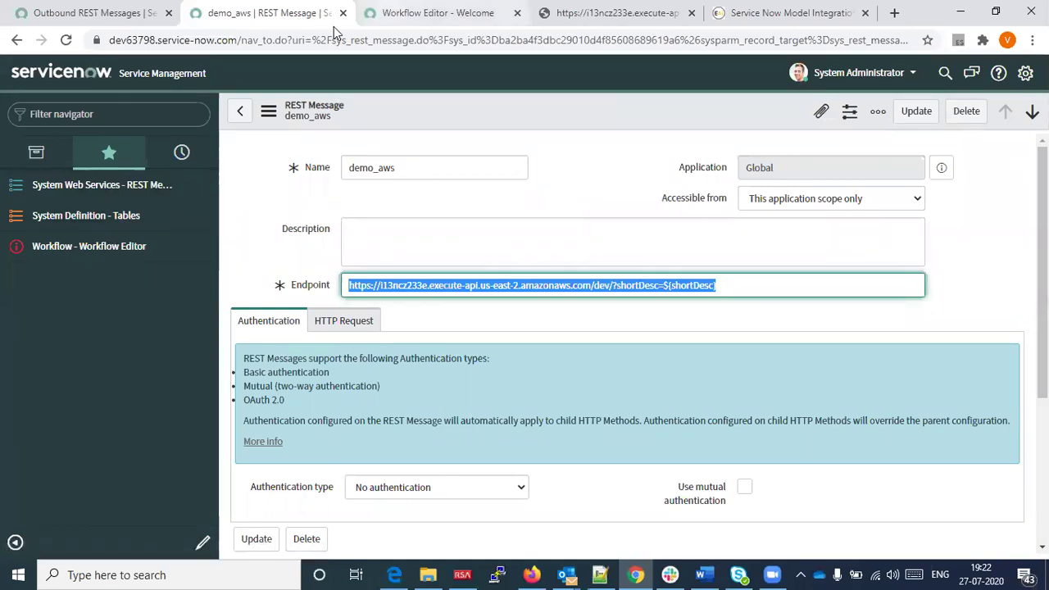
- Open the checked-out Demo Rest Incident API WorkFlow in the Workflow Editor
left_click(431, 14)
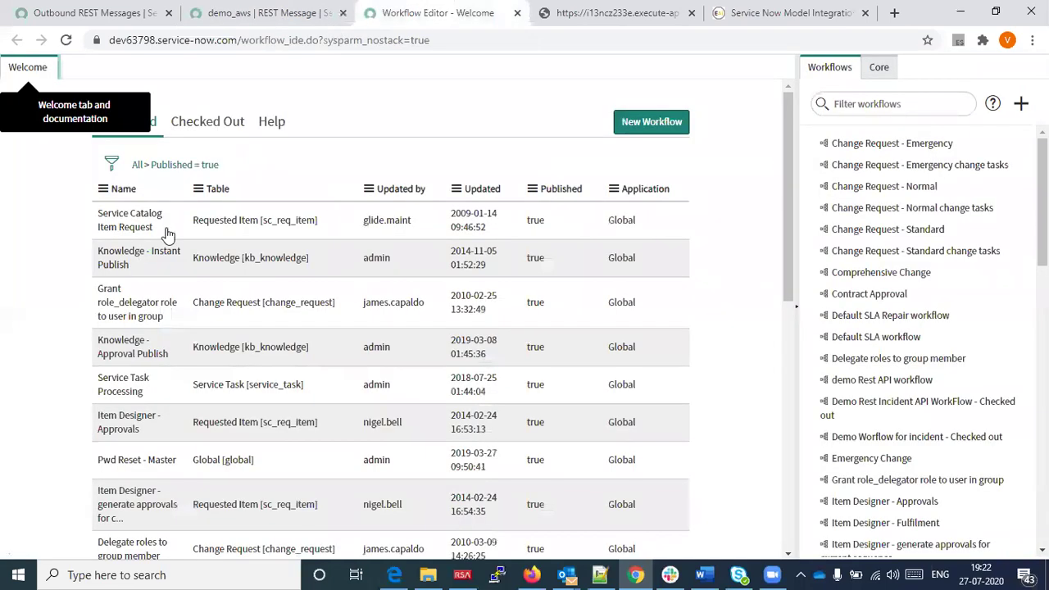
left_click(212, 123)
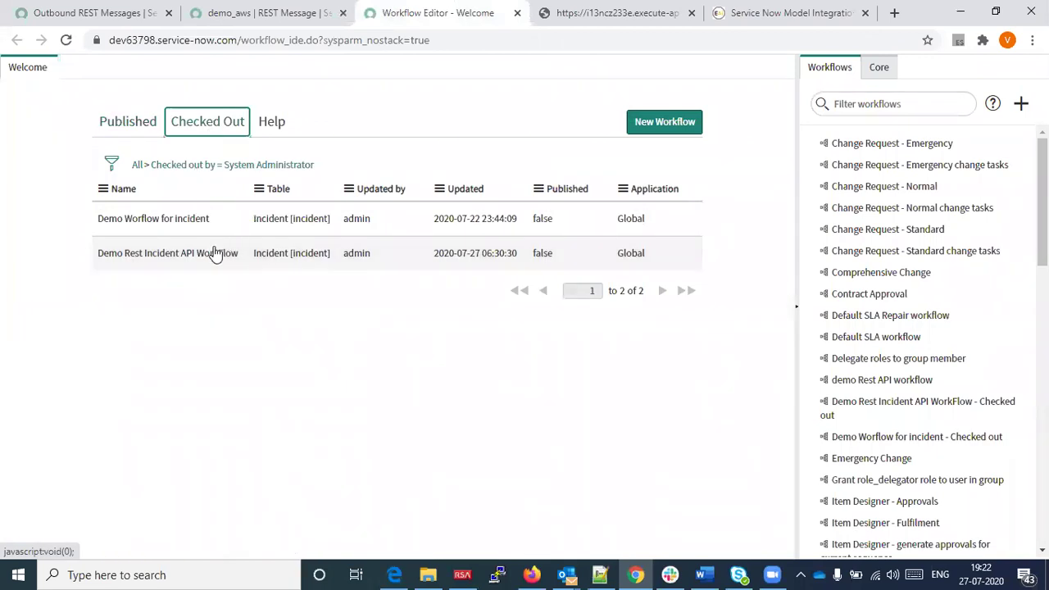
left_click(669, 28)
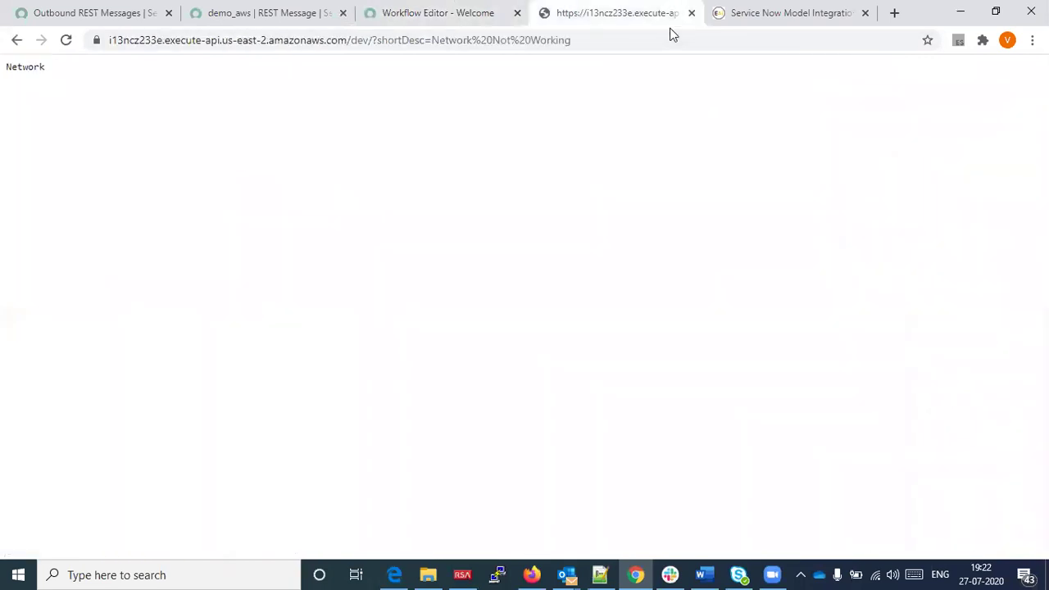
left_click(211, 14)
key("ctrl+Tab")
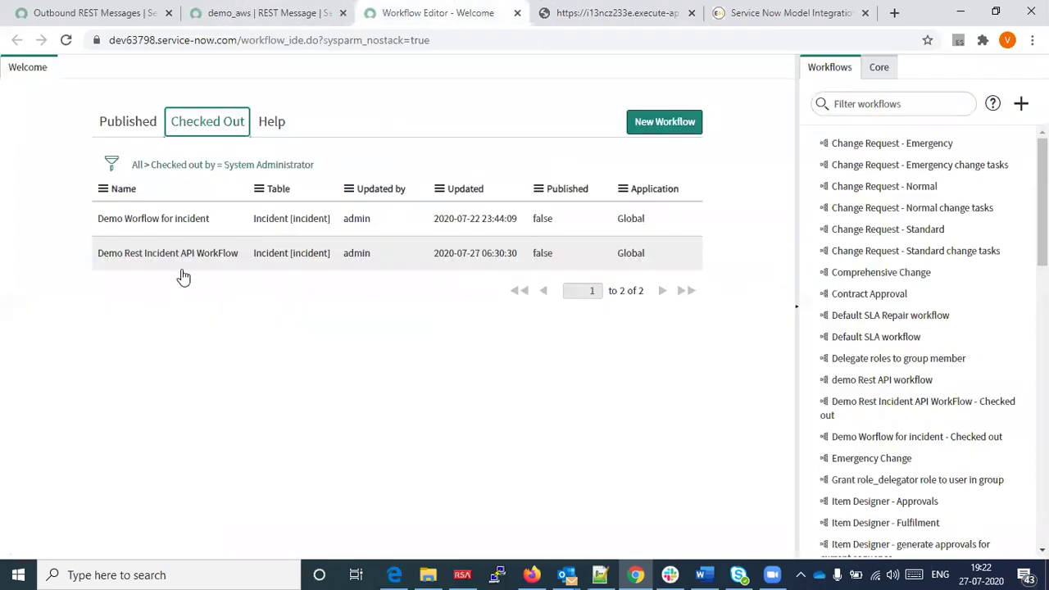
left_click(192, 262)
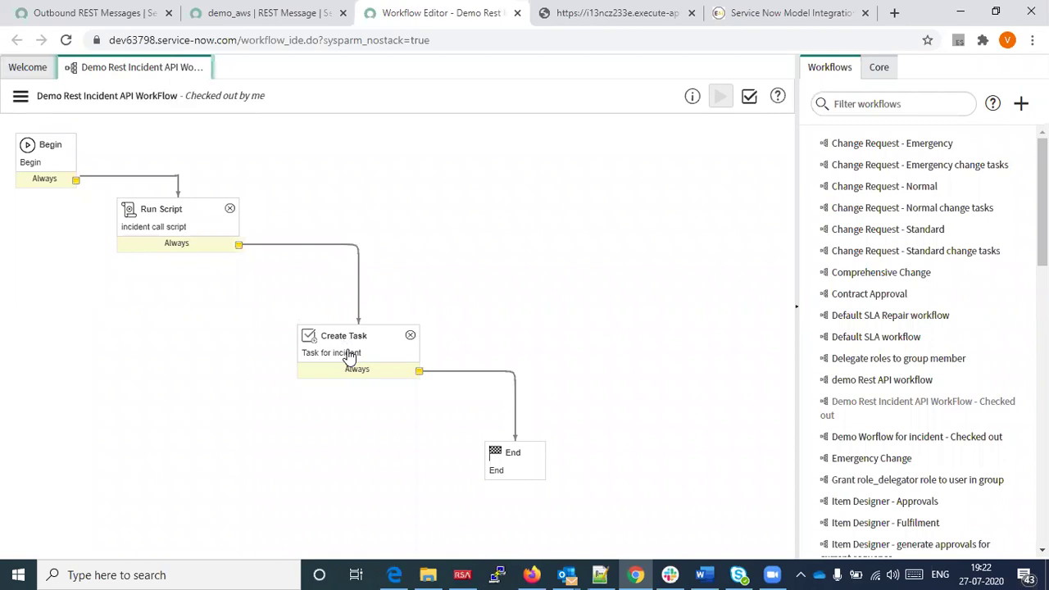
- Examine the script of the workflow's Run Script activity, highlight workflow.scratchpad.category, and close the activity properties
left_click(196, 200)
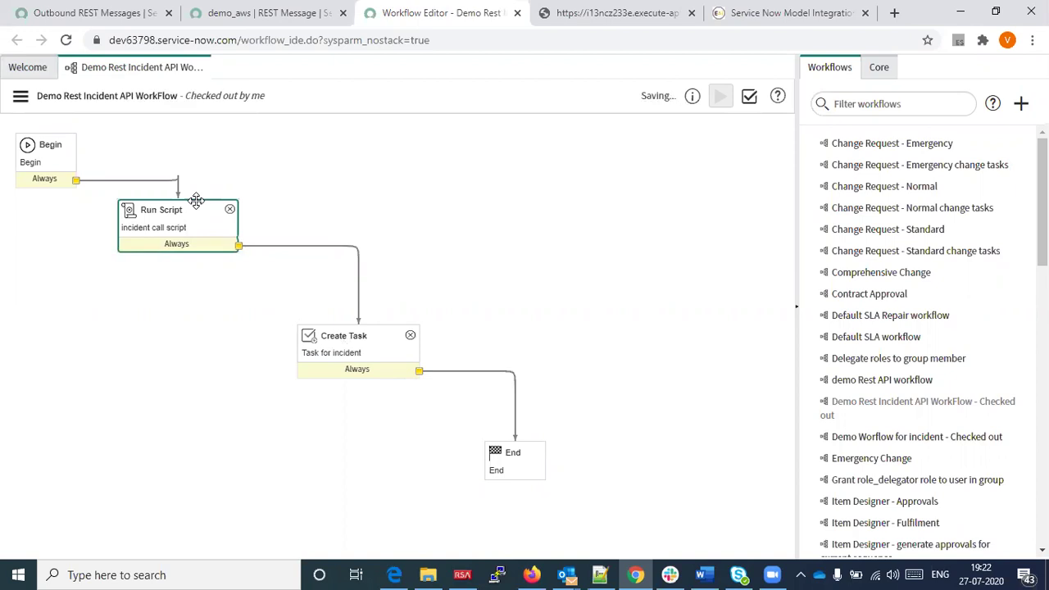
double_click(196, 200)
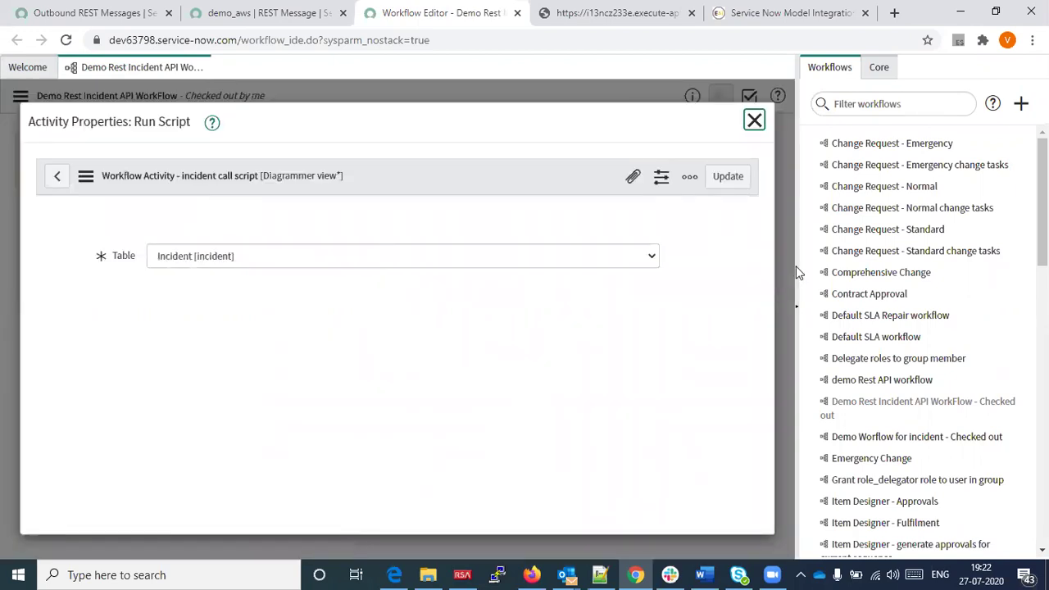
scroll(752, 236, "down", 1)
left_click_drag(753, 236, 755, 300)
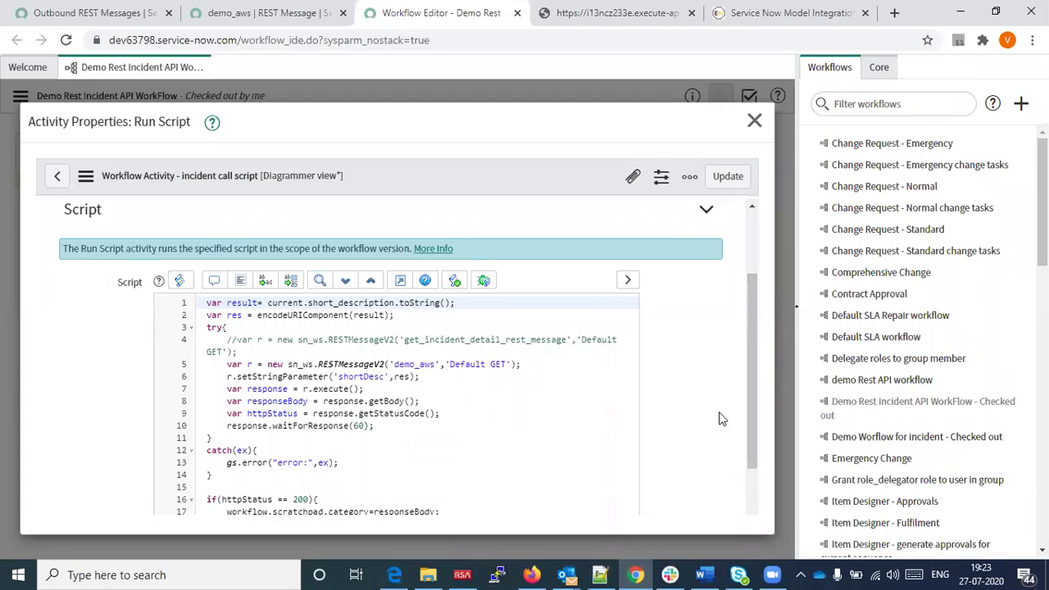
left_click_drag(747, 418, 751, 460)
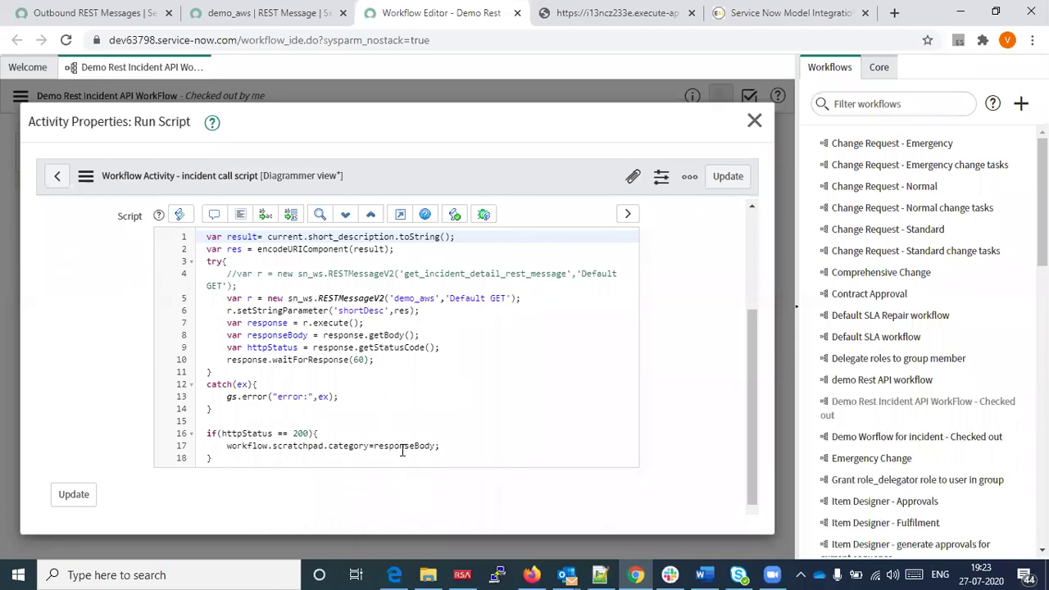
left_click_drag(369, 446, 227, 446)
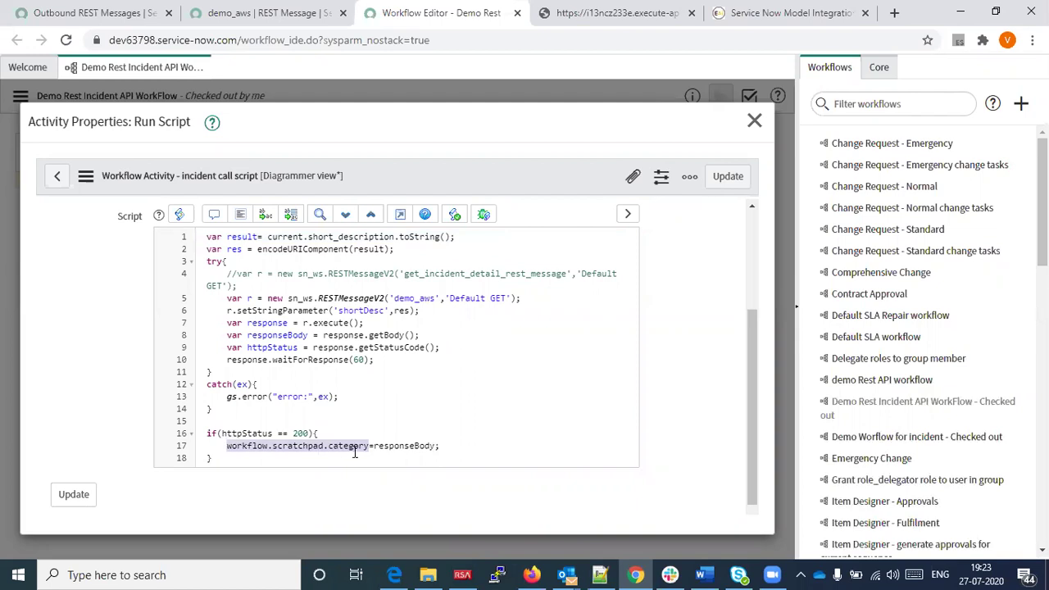
left_click(755, 121)
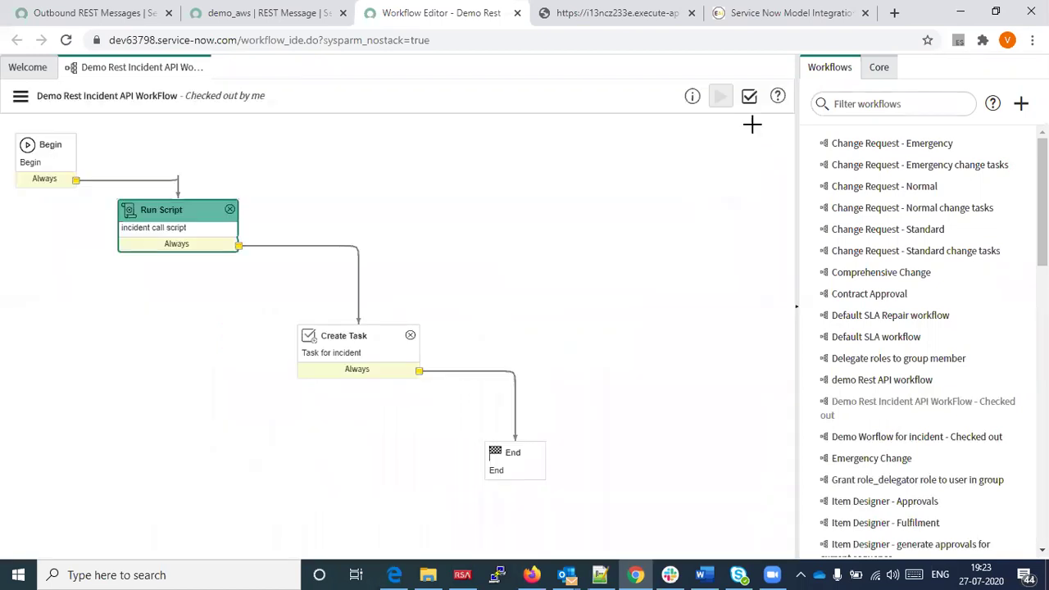
- Examine the advanced script in the Create Task activity's properties and close them
double_click(384, 336)
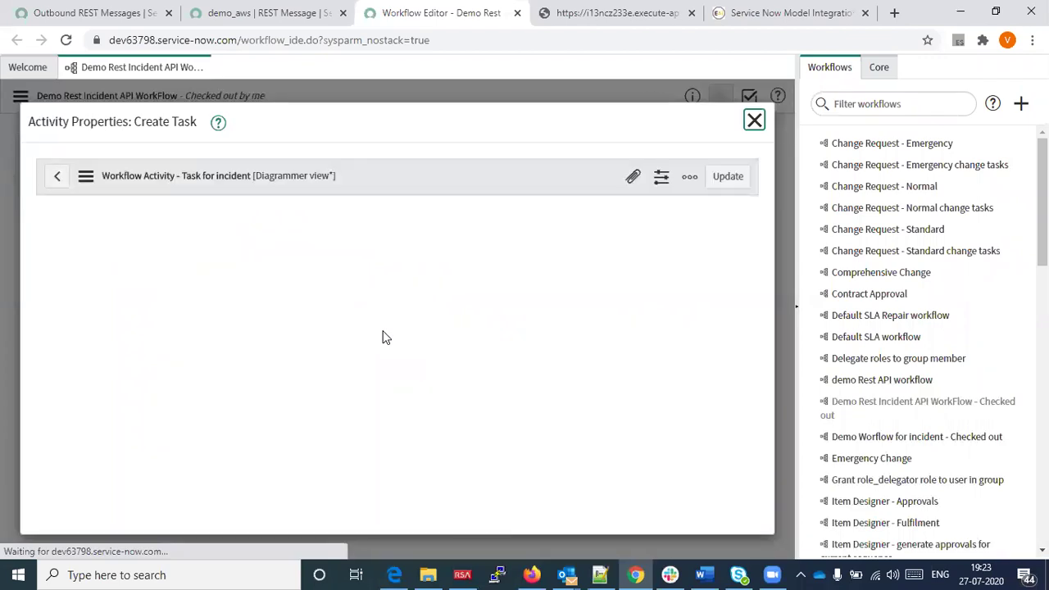
left_click_drag(755, 248, 757, 399)
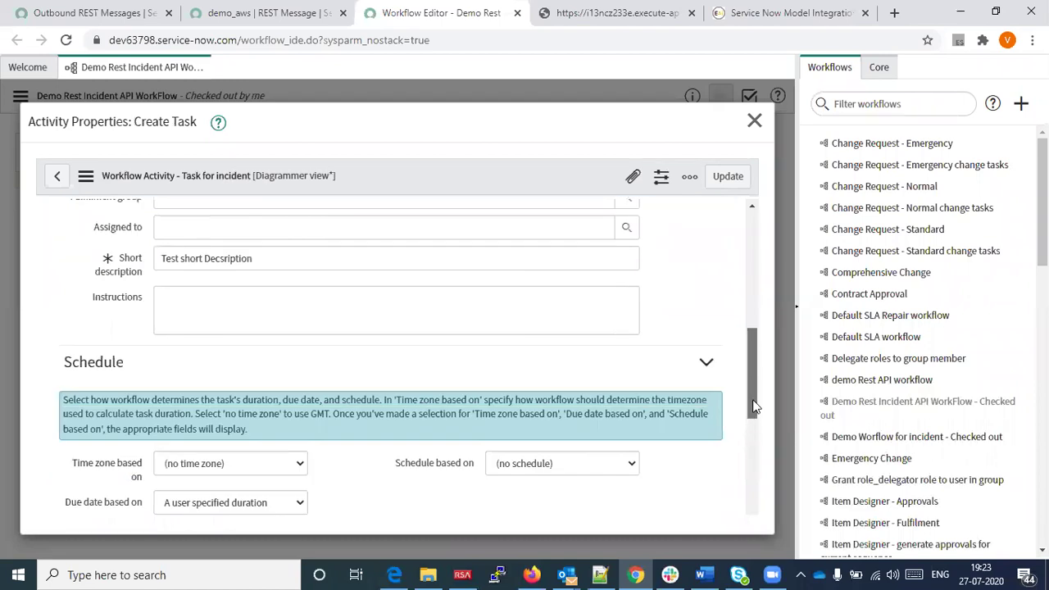
scroll(751, 431, "down", 5)
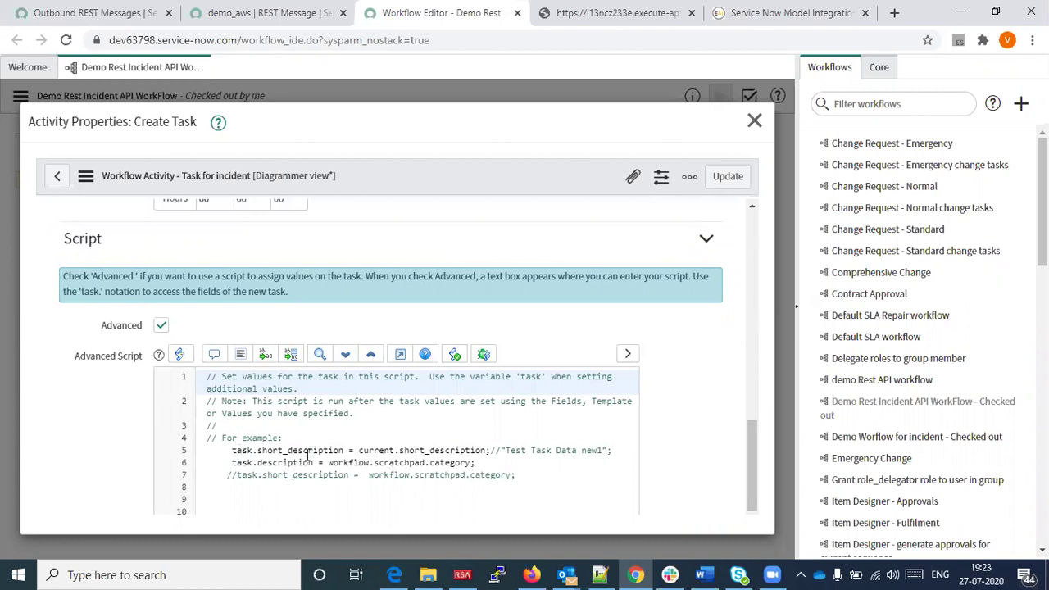
left_click(755, 119)
- Search the ServiceNow system tables by name for Inci and open the Incident table's definition
left_click(114, 14)
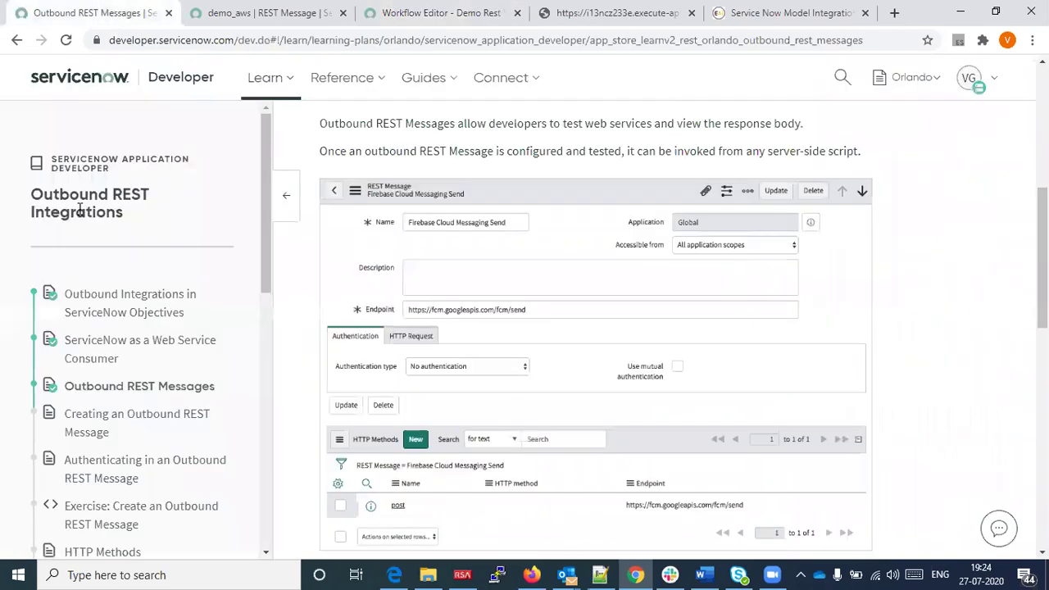
left_click(262, 13)
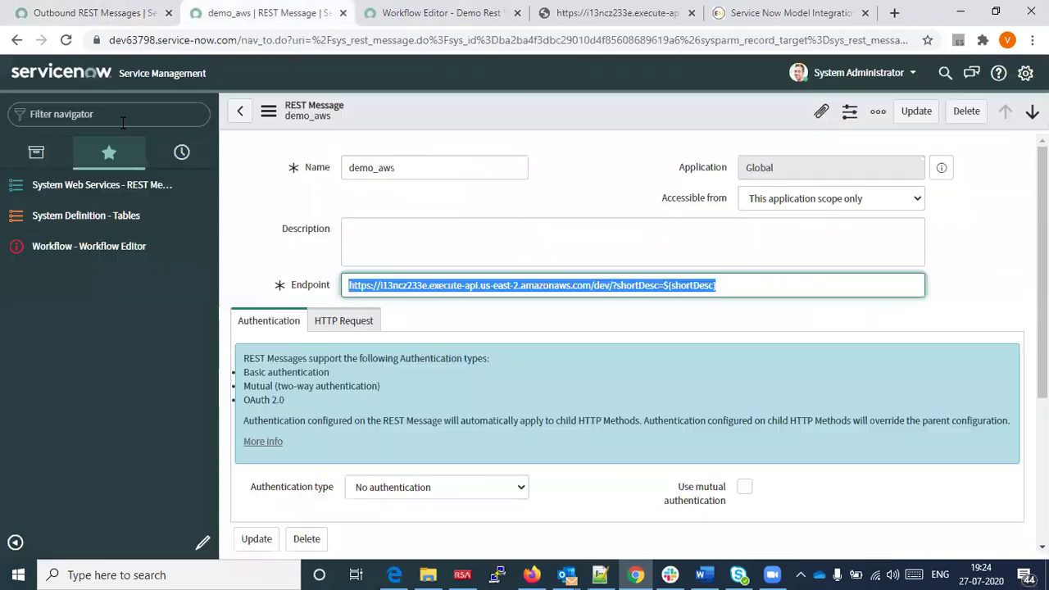
left_click(88, 215)
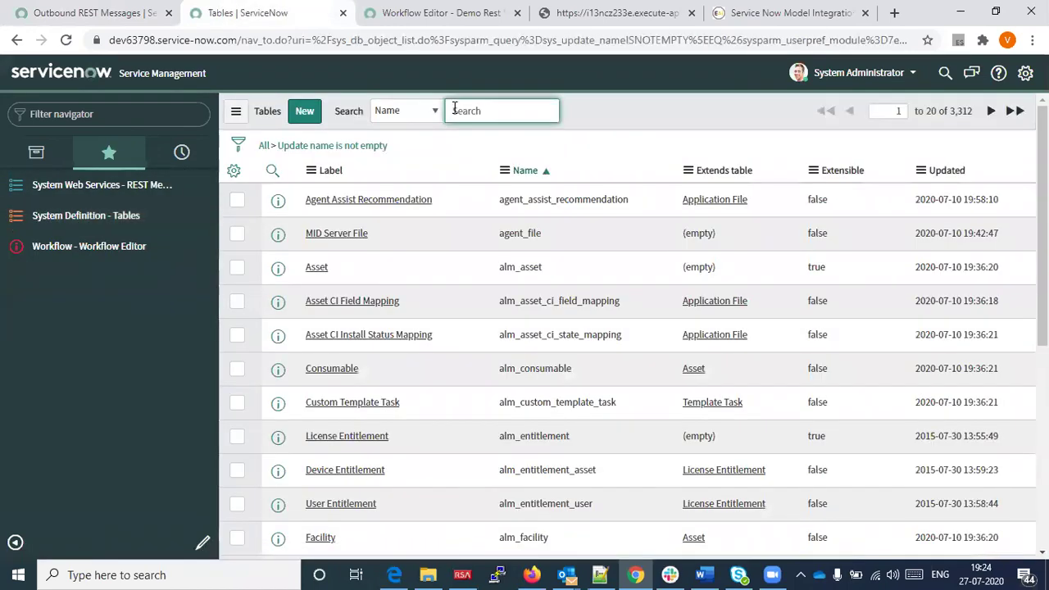
type("u")
key("Return")
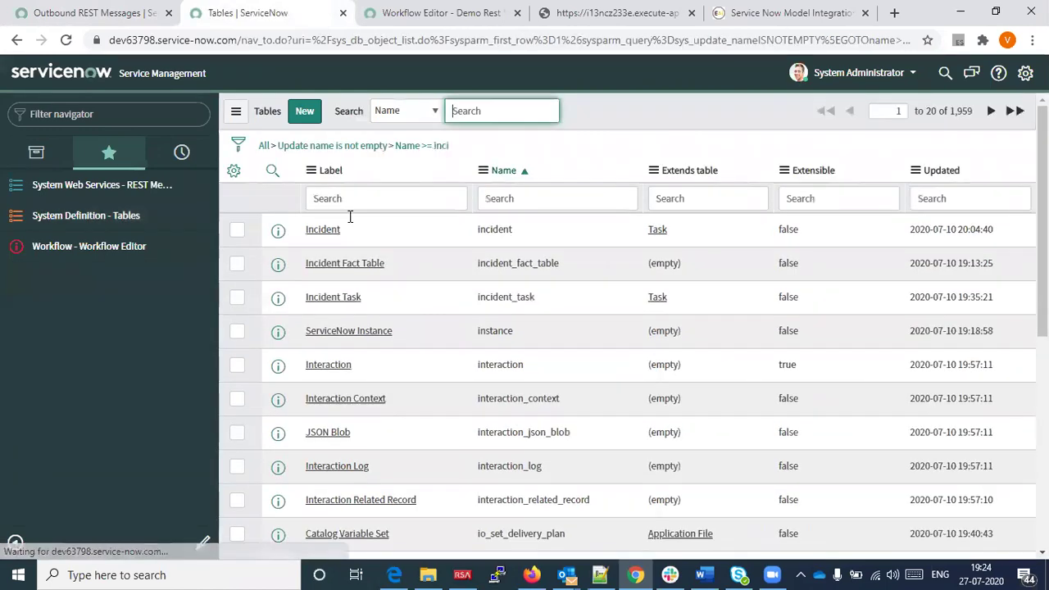
left_click(325, 230)
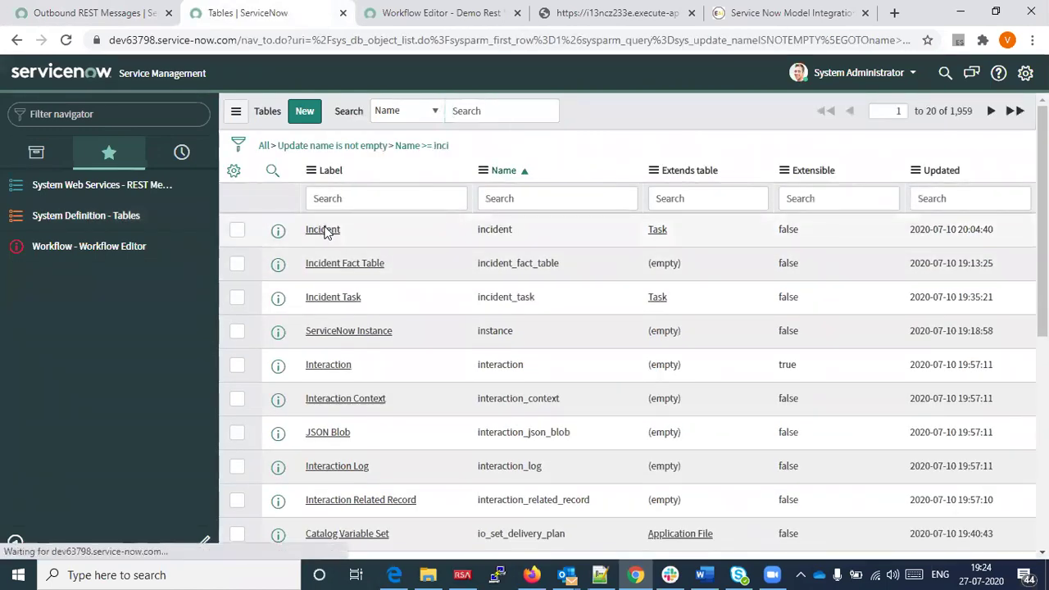
left_click(323, 230)
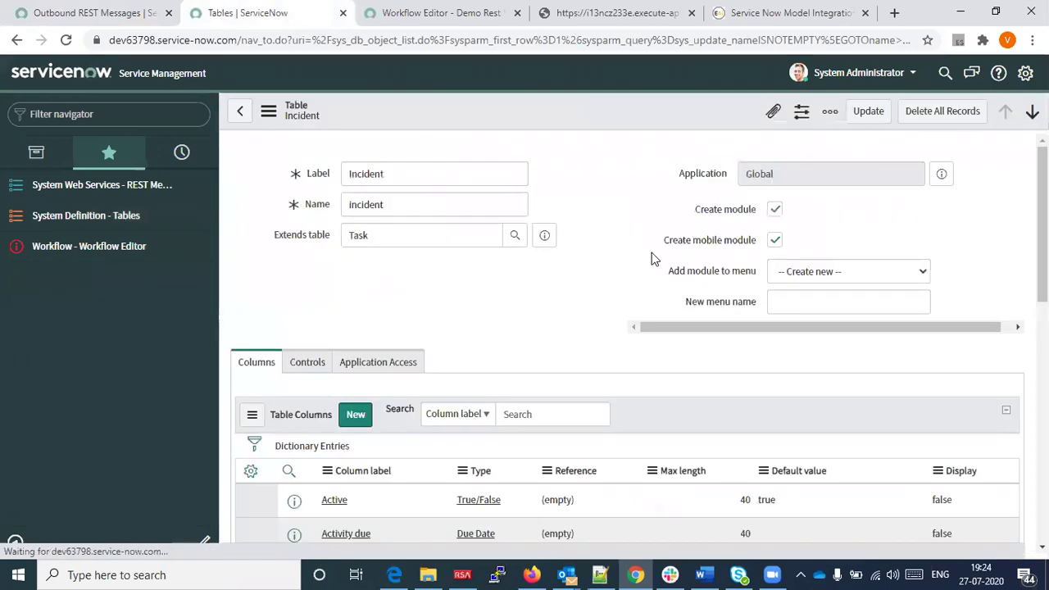
- Show the list of records for the Incident table through its related links
scroll(623, 345, "down", 5)
scroll(271, 393, "down", 6)
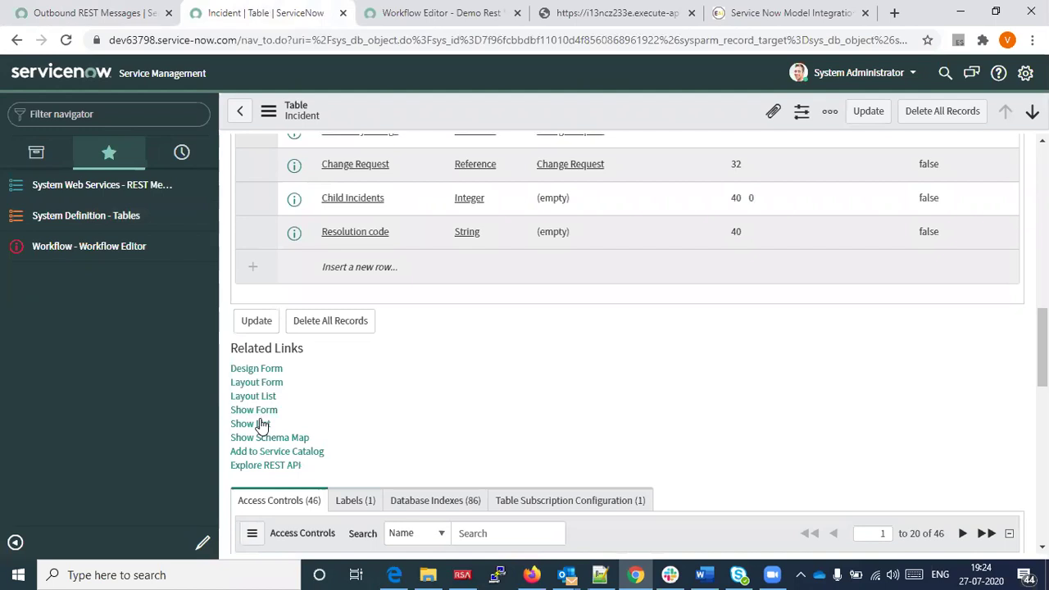
left_click(249, 423)
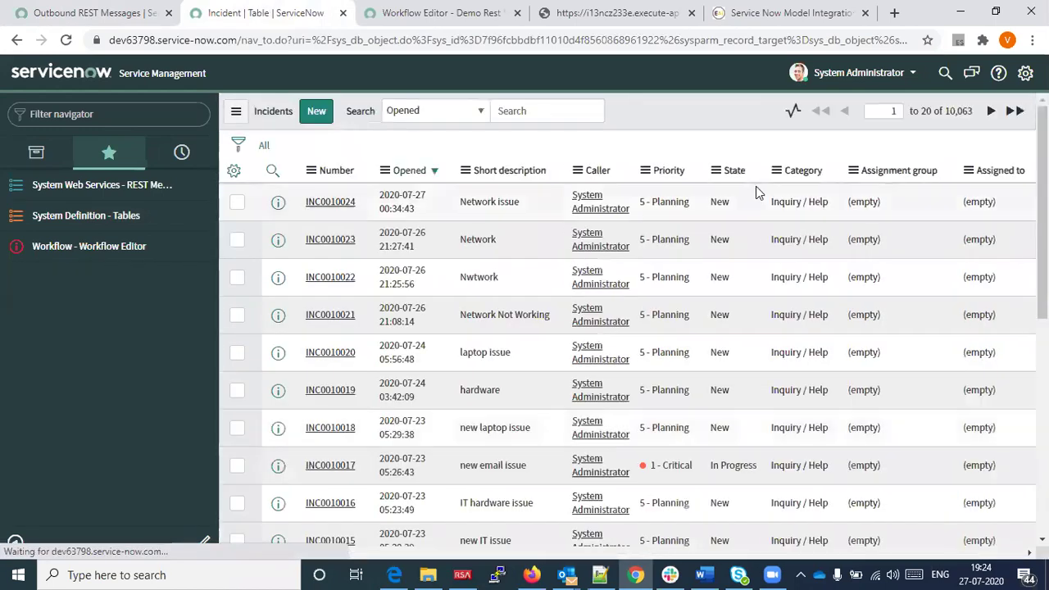
- Create a new incident record and look up System Administrator as its caller
left_click(316, 116)
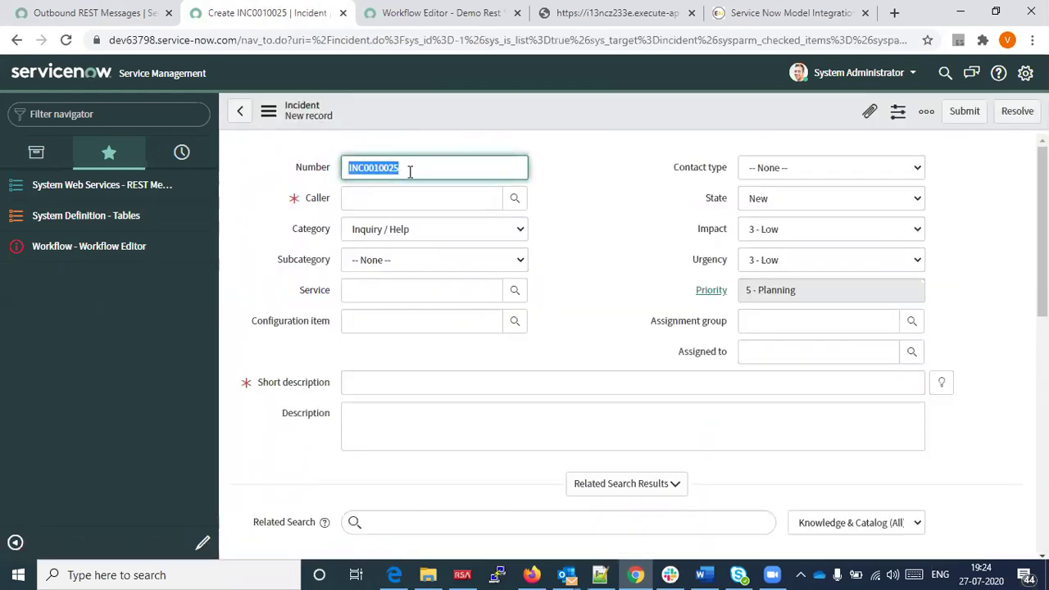
left_click(515, 199)
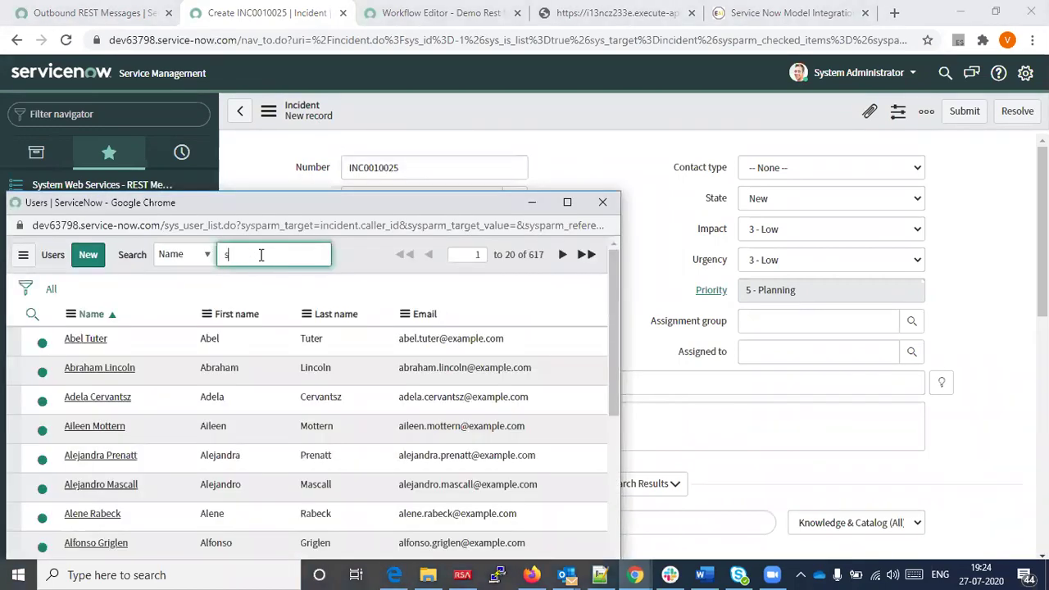
type("sys")
key("Return")
left_click(109, 369)
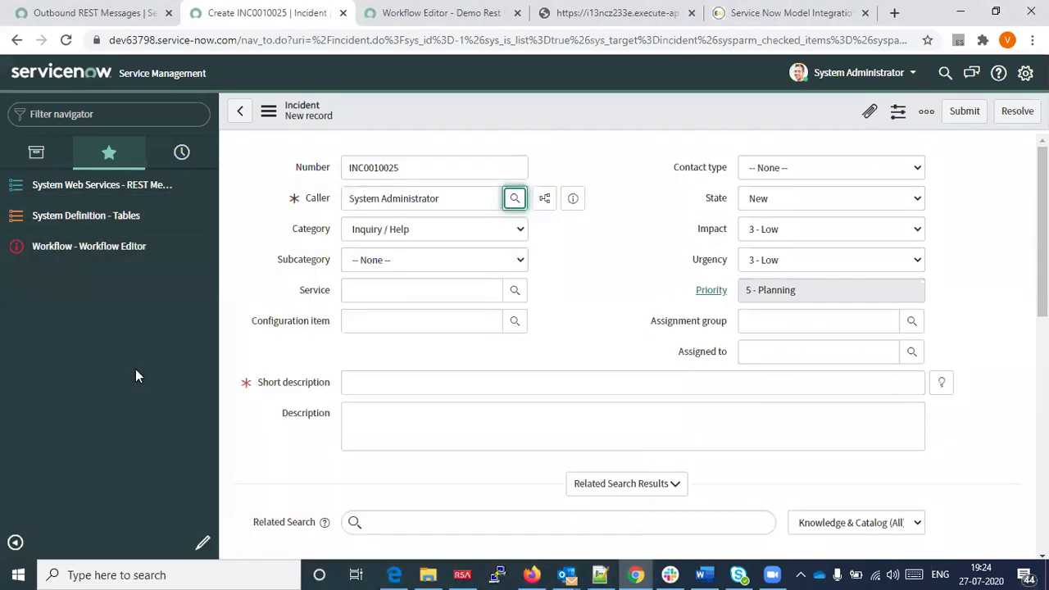
- Enter "Network issue" as the incident's short description and submit the record
left_click(392, 385)
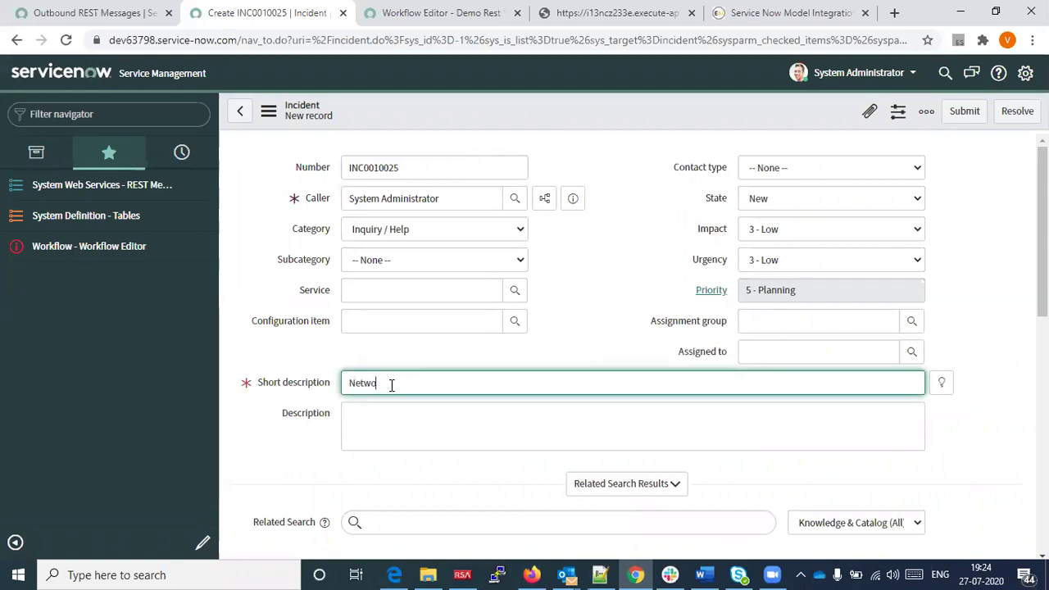
type("Network issue")
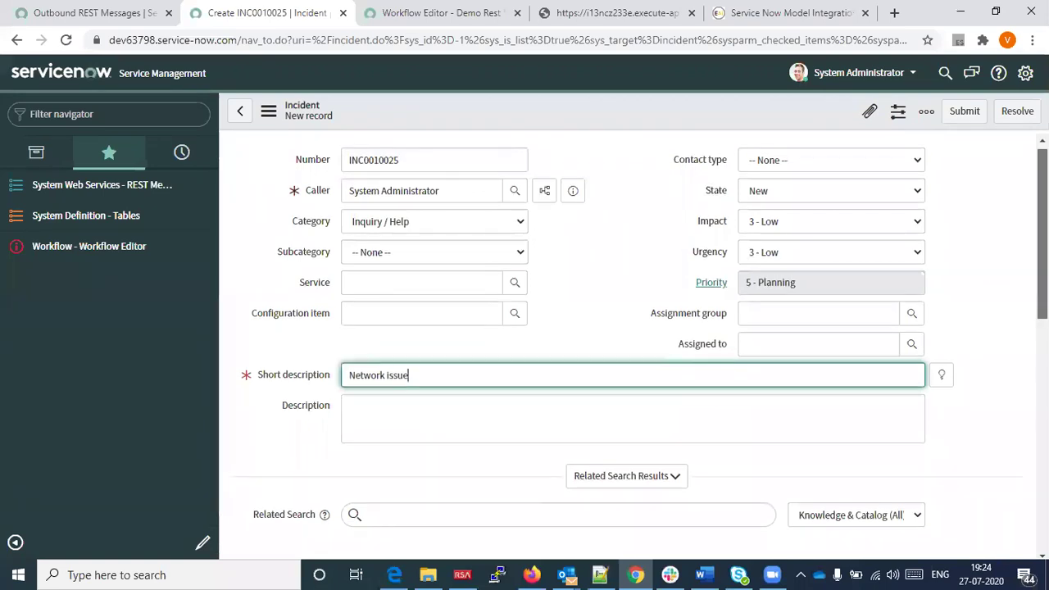
scroll(999, 296, "down", 4)
scroll(674, 471, "down", 3)
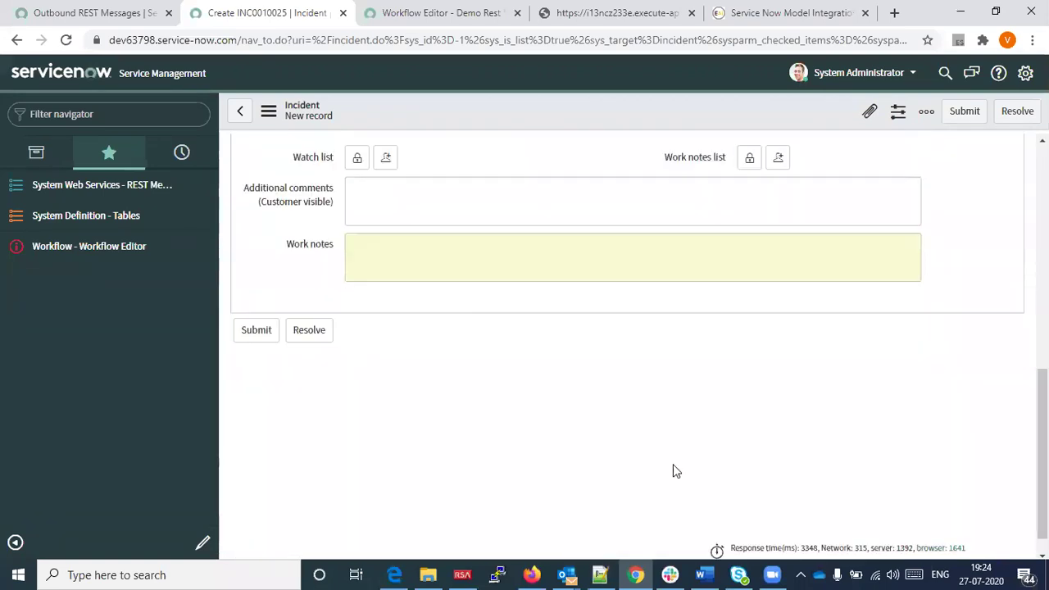
left_click(268, 332)
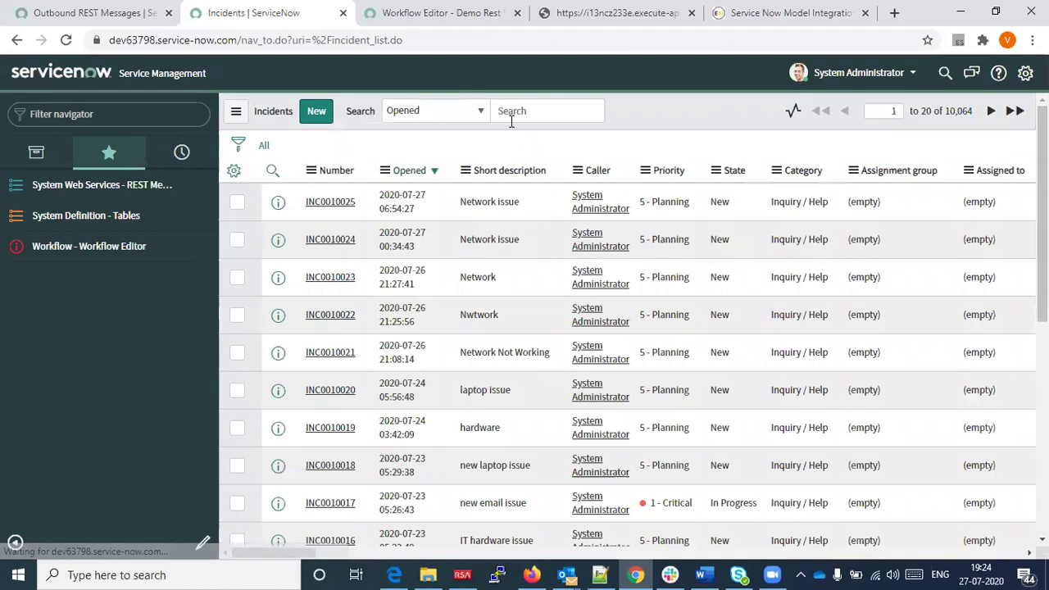
left_click(522, 111)
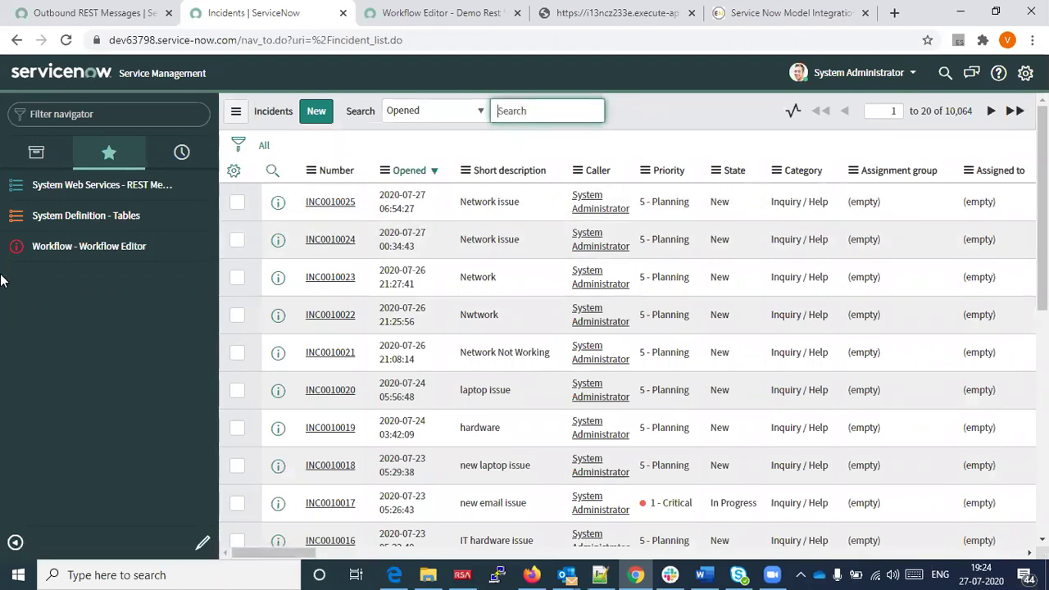
- Search the system tables by name for inci and open the Task table that the Incident table extends
left_click(135, 215)
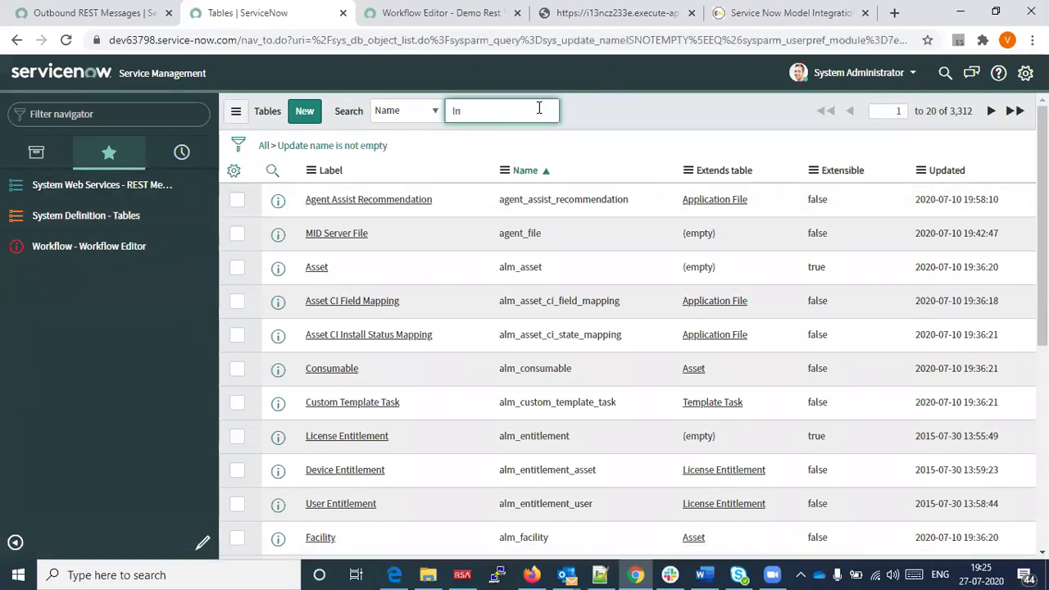
key("Return")
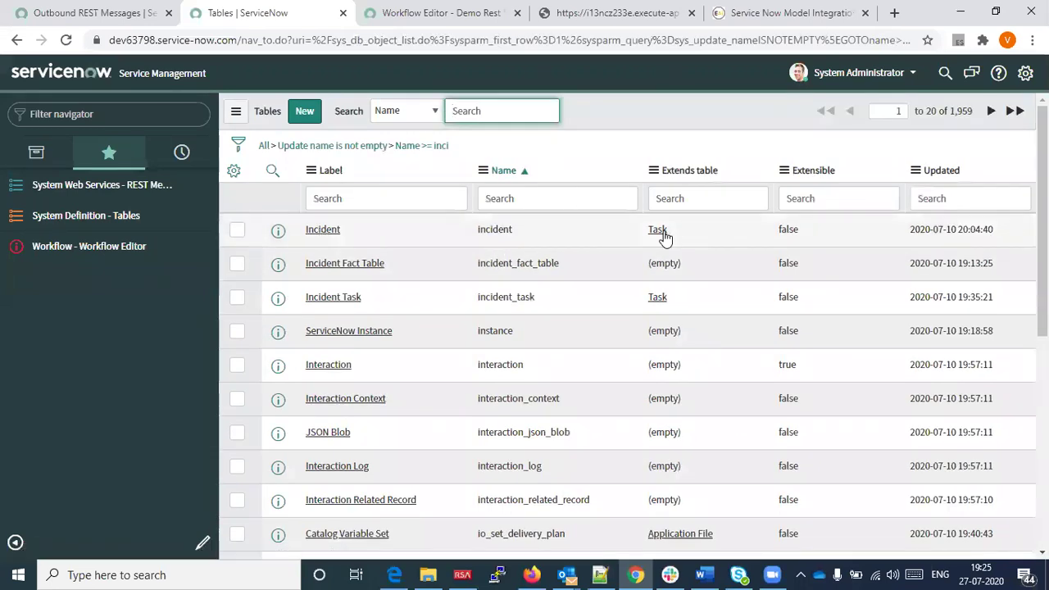
left_click(663, 235)
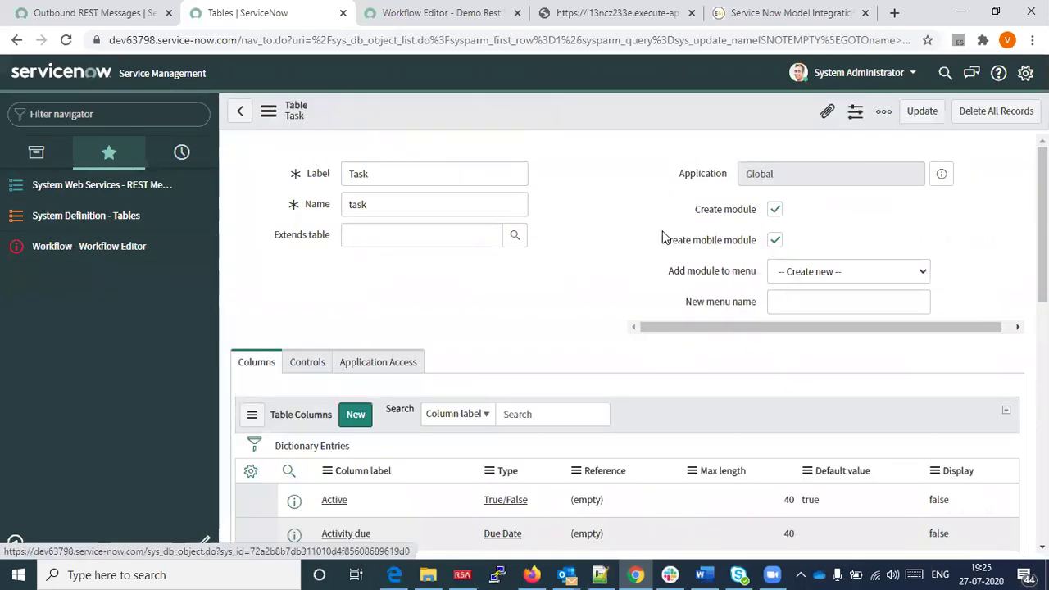
- Show the list of records for the Task table through its related links
scroll(662, 234, "down", 3)
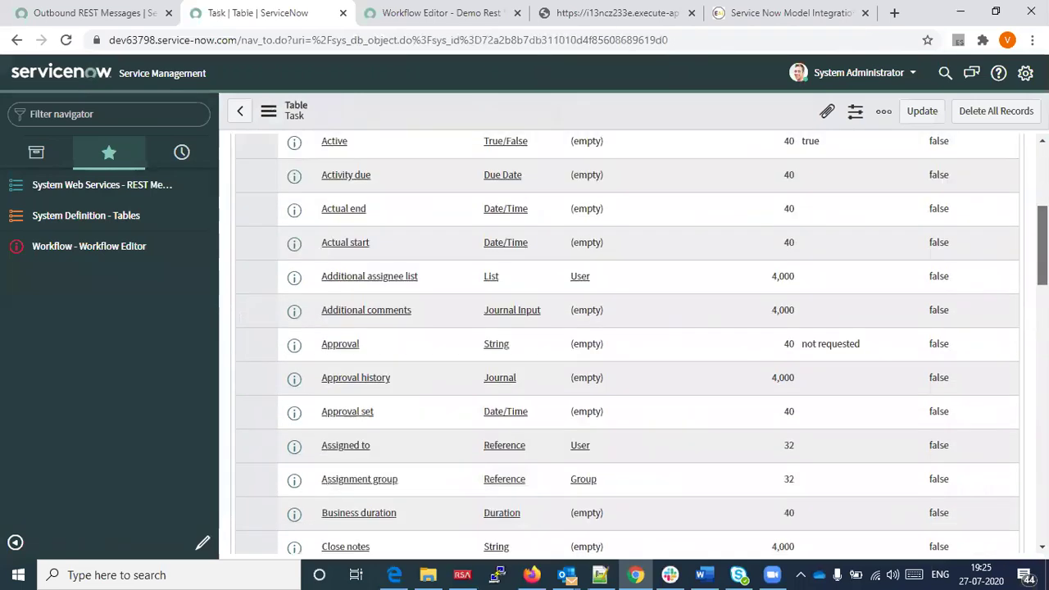
scroll(627, 340, "down", 7)
scroll(357, 382, "down", 1)
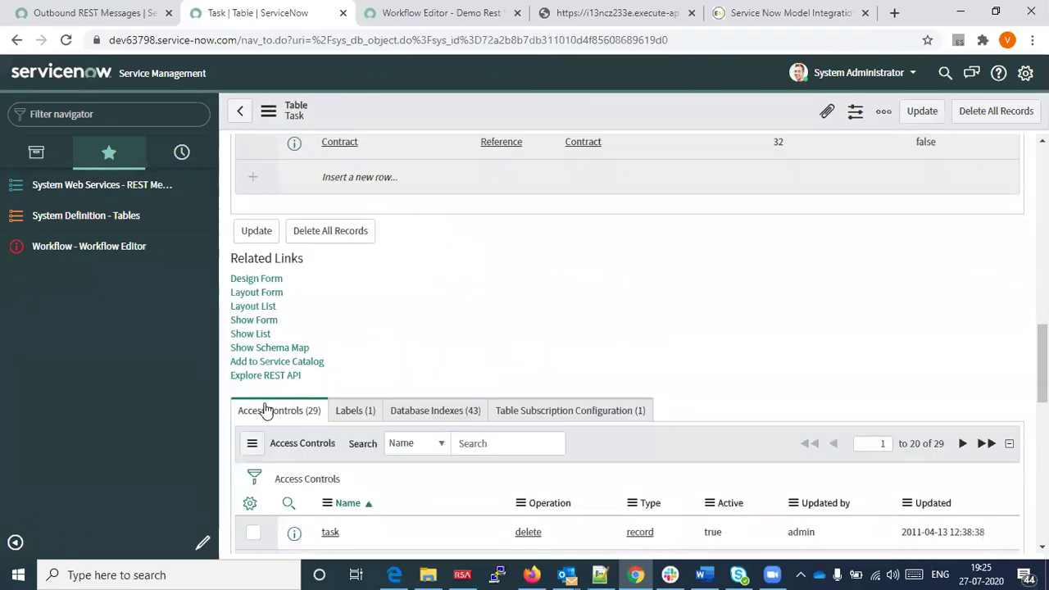
left_click(261, 335)
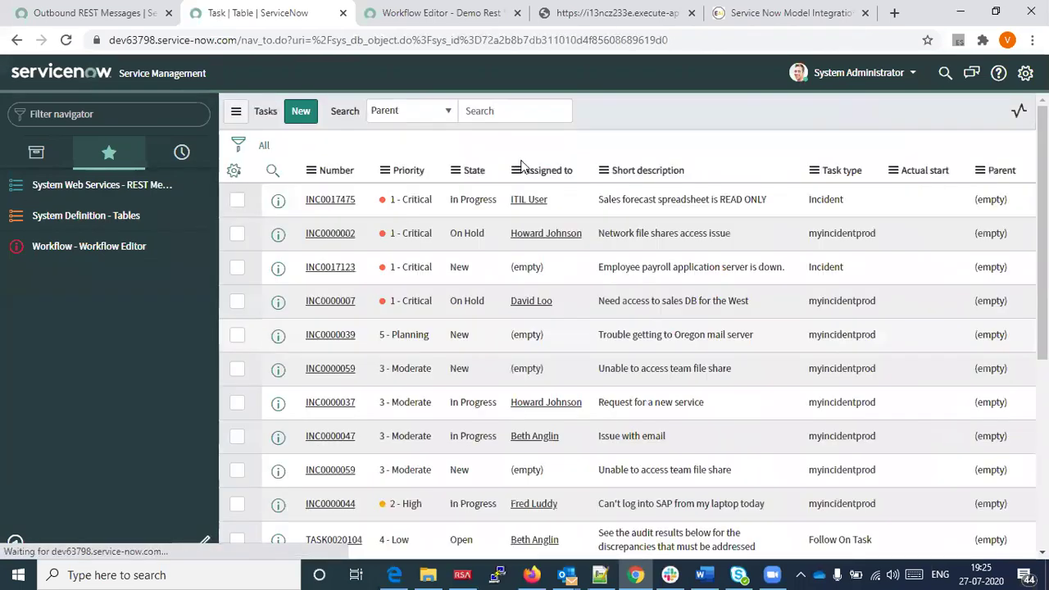
- Search the tasks by parent for INC0010025 and open the task record belonging to that incident
left_click(533, 107)
type("INC0010025")
key("Return")
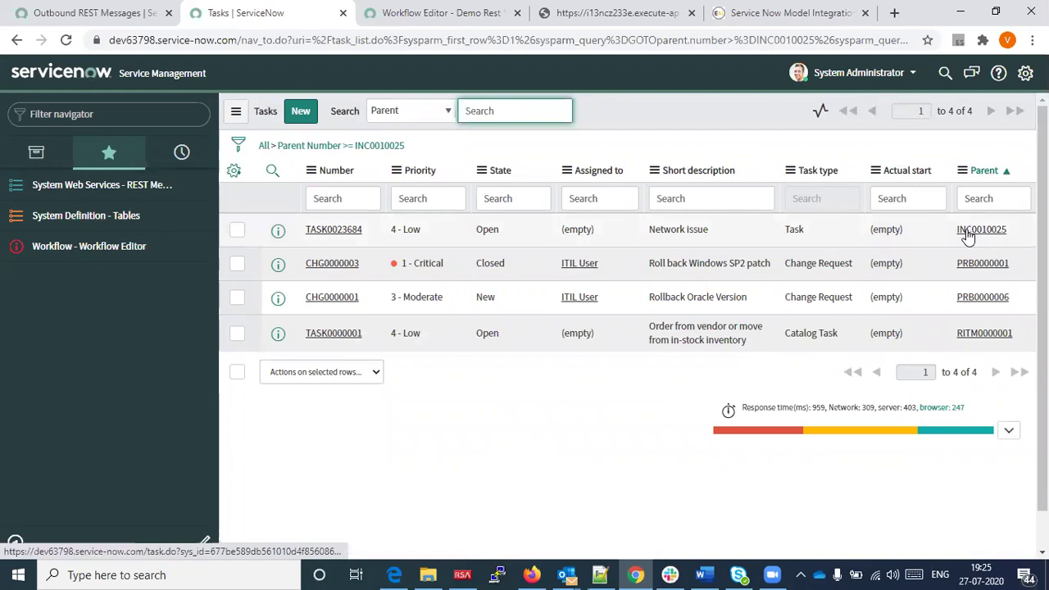
left_click(344, 232)
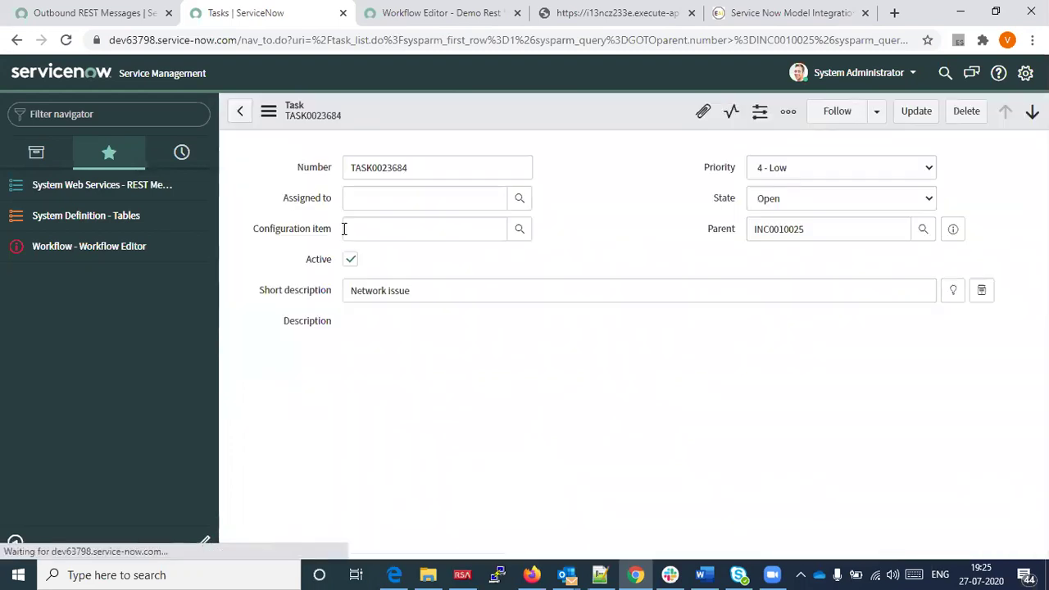
- Compare the task's short description with the category written in its description field
left_click_drag(419, 291, 351, 289)
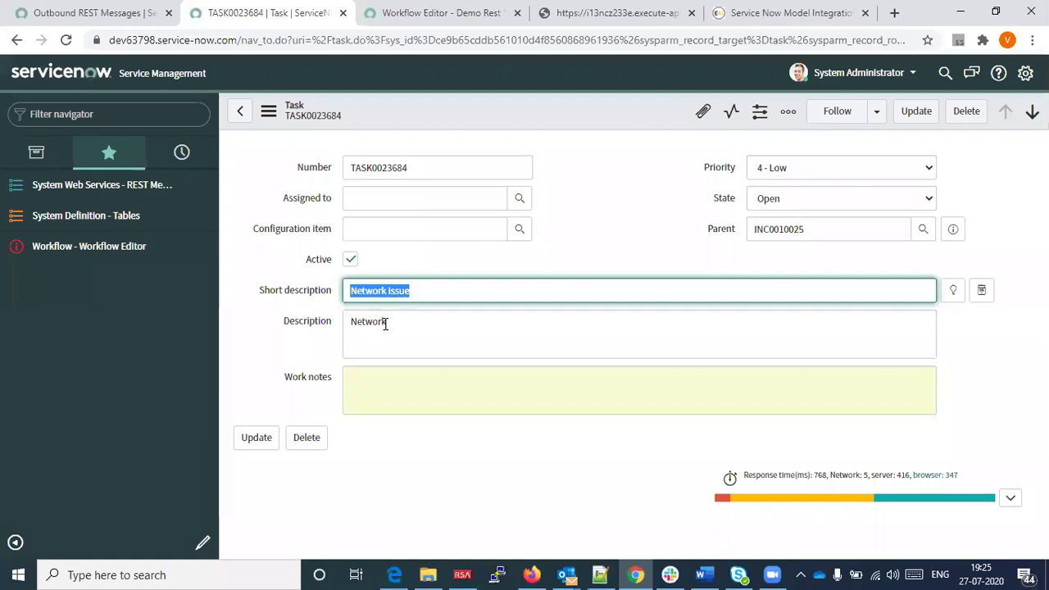
left_click_drag(387, 323, 351, 321)
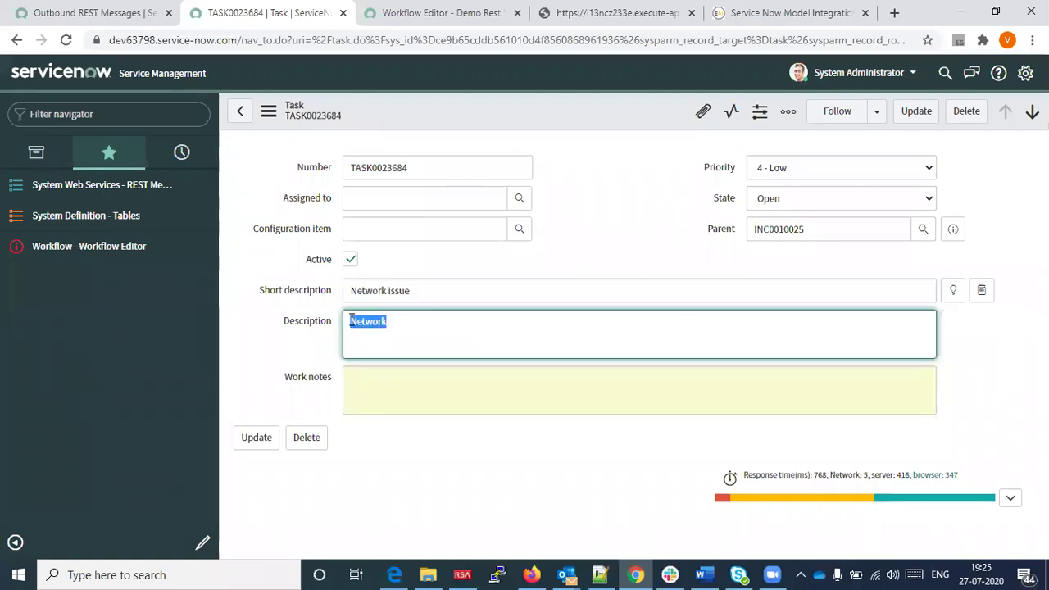
left_click(396, 327)
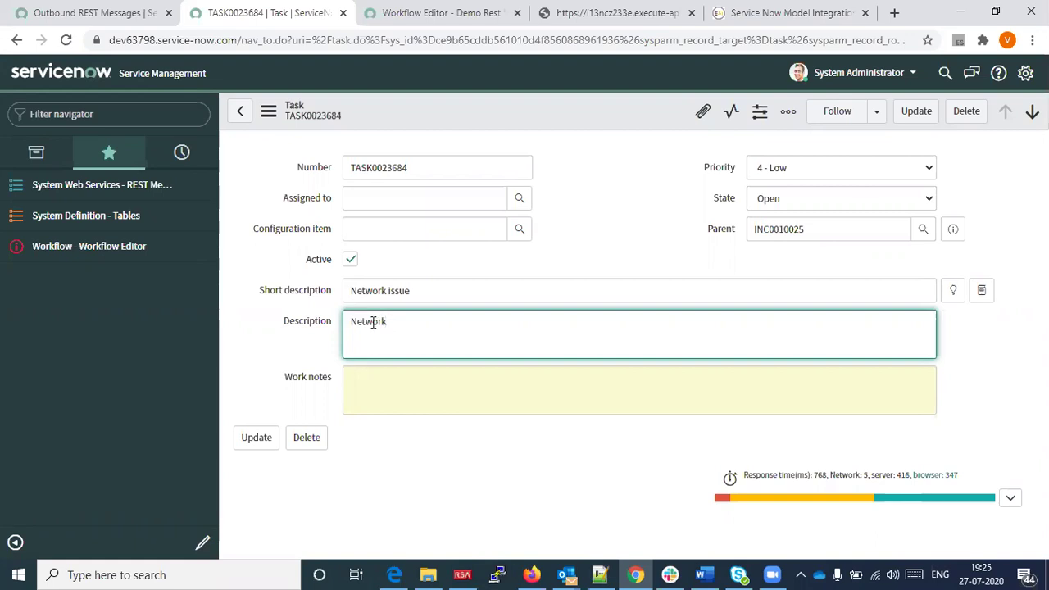
double_click(373, 323)
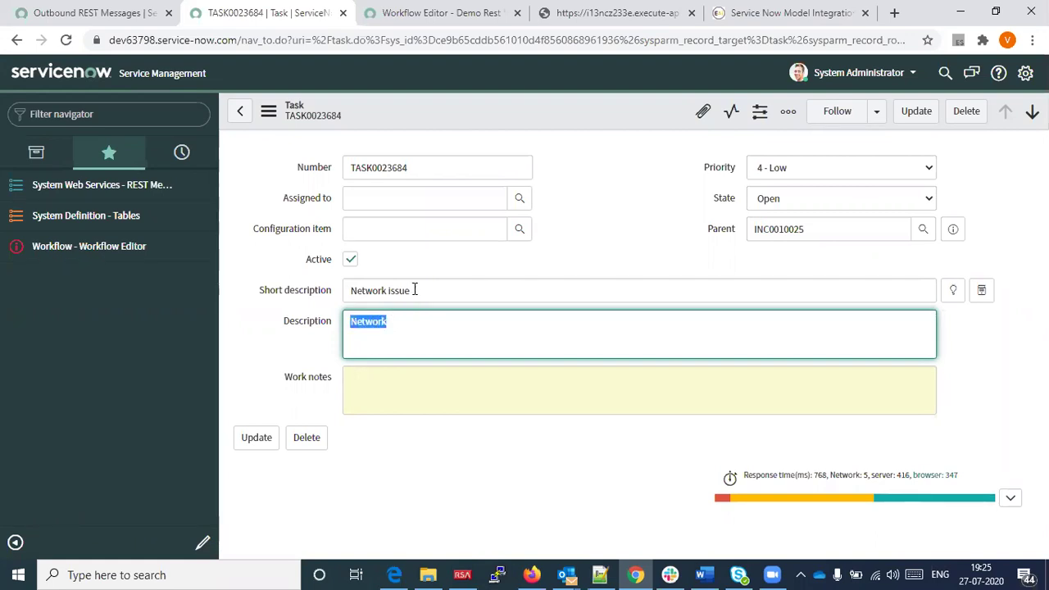
left_click_drag(412, 291, 351, 285)
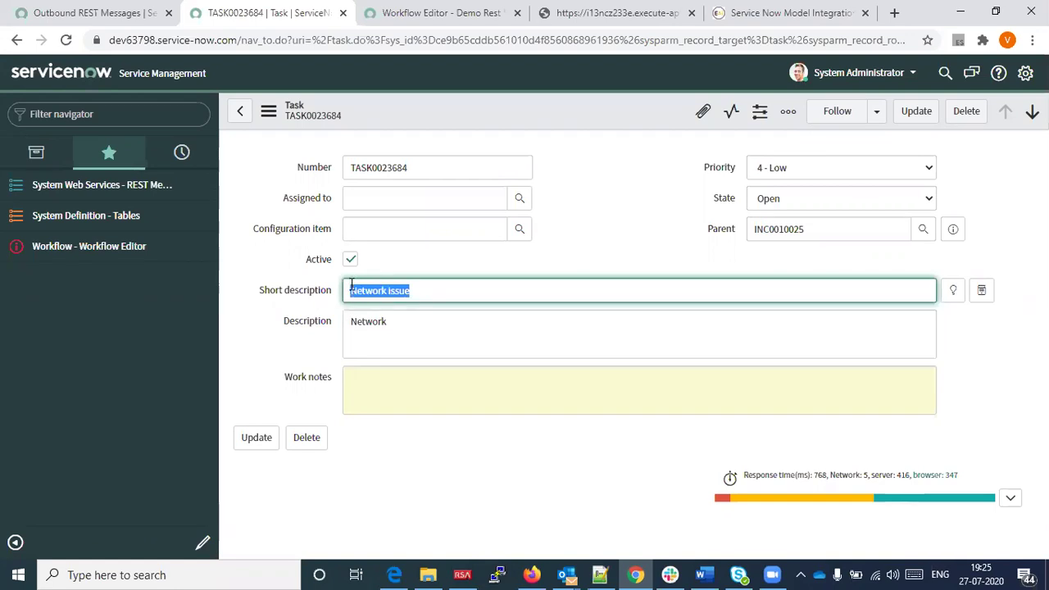
double_click(369, 321)
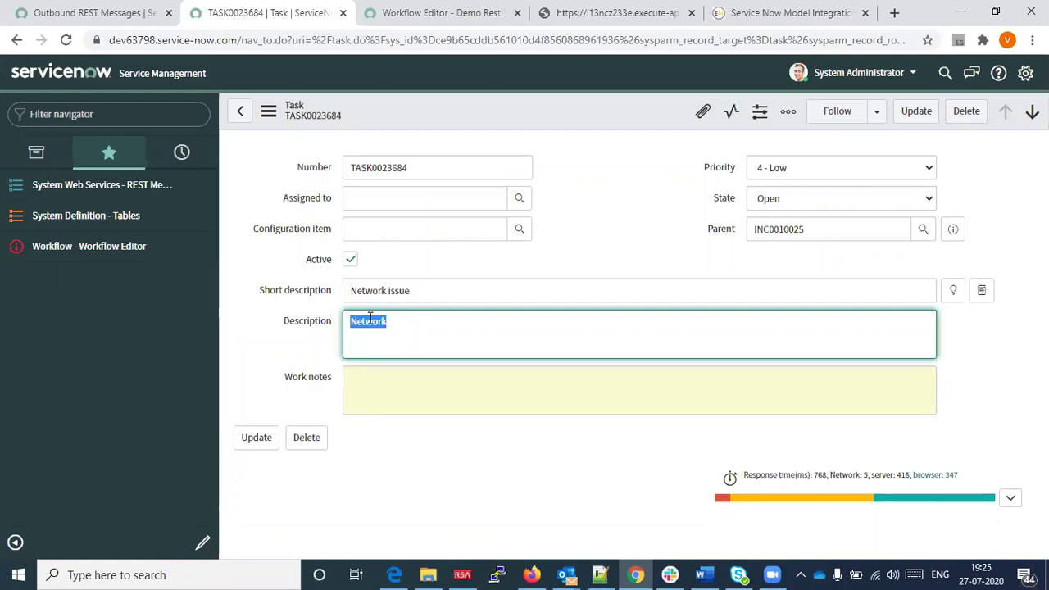
- Show the contexts of Demo Rest Incident API WorkFlow in the Workflow Editor and open the related incident INC0010025
key("ctrl+Tab")
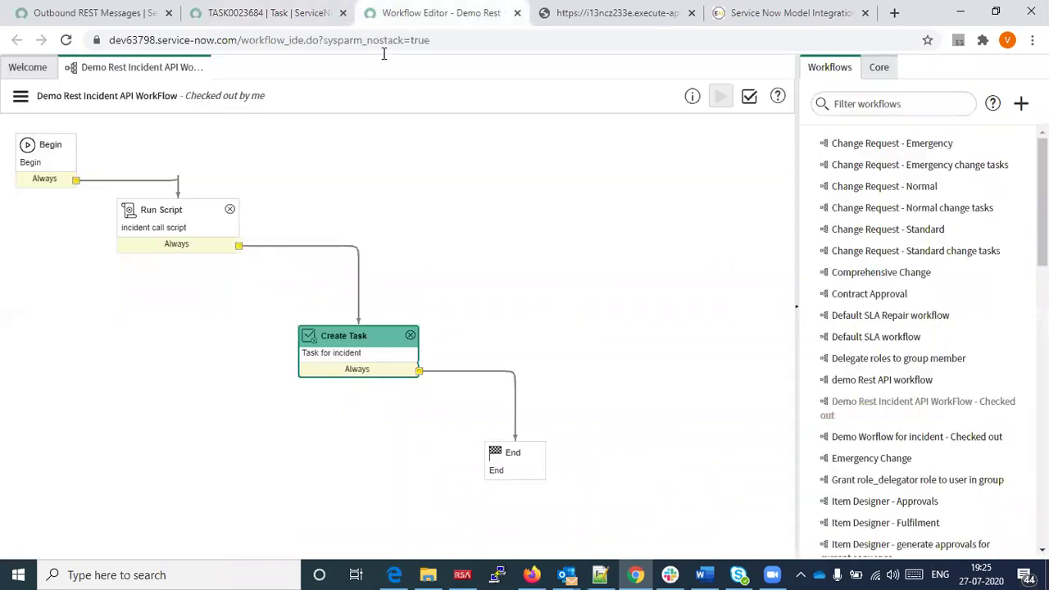
left_click(21, 97)
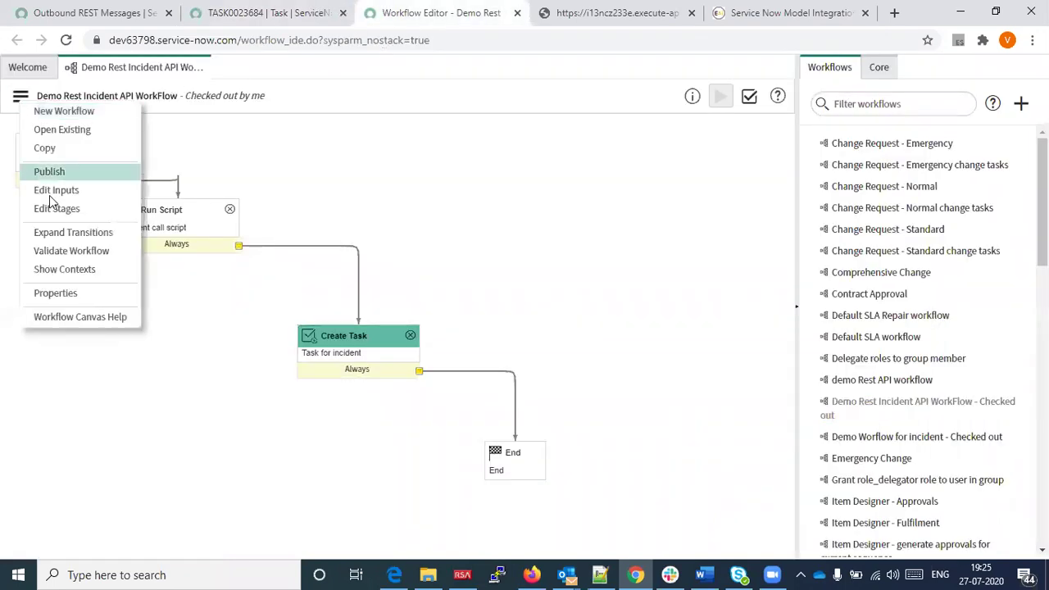
left_click(65, 269)
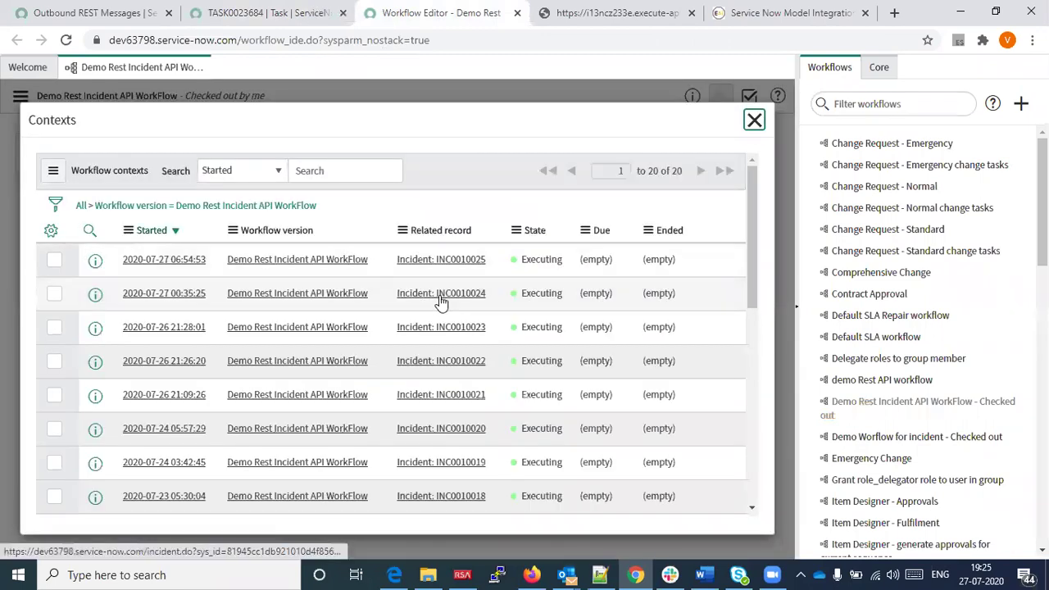
left_click(472, 267)
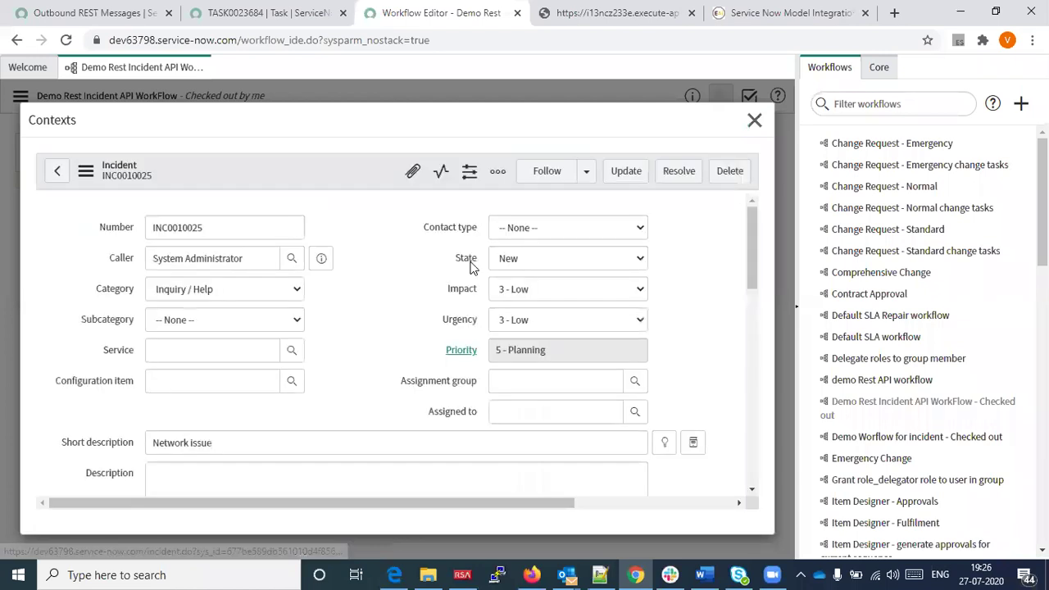
- Review the incident's details down to its related lists and close the workflow contexts
left_click_drag(754, 250, 757, 401)
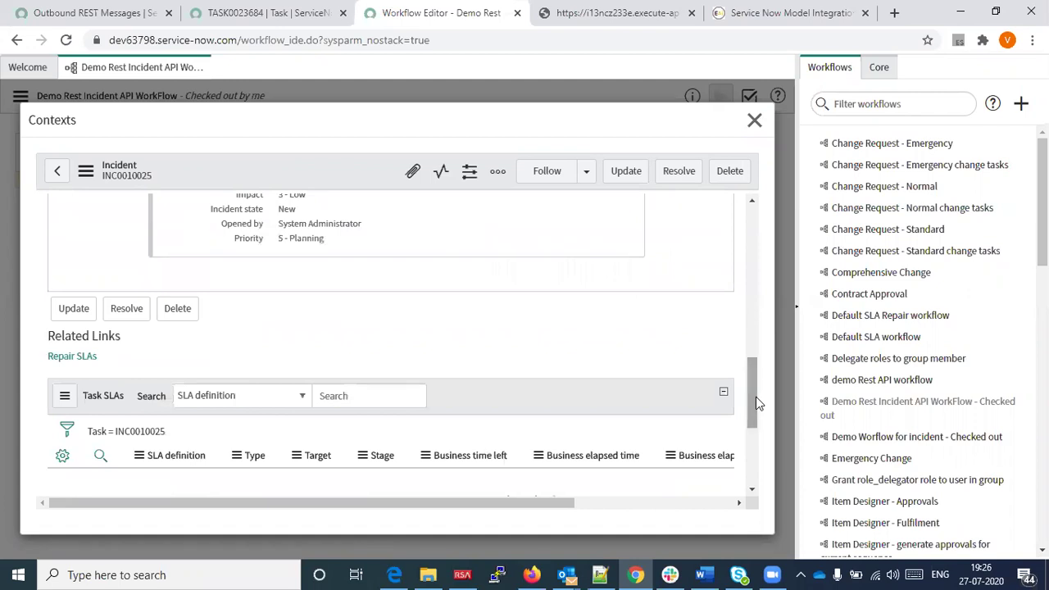
left_click_drag(754, 401, 756, 457)
left_click(754, 120)
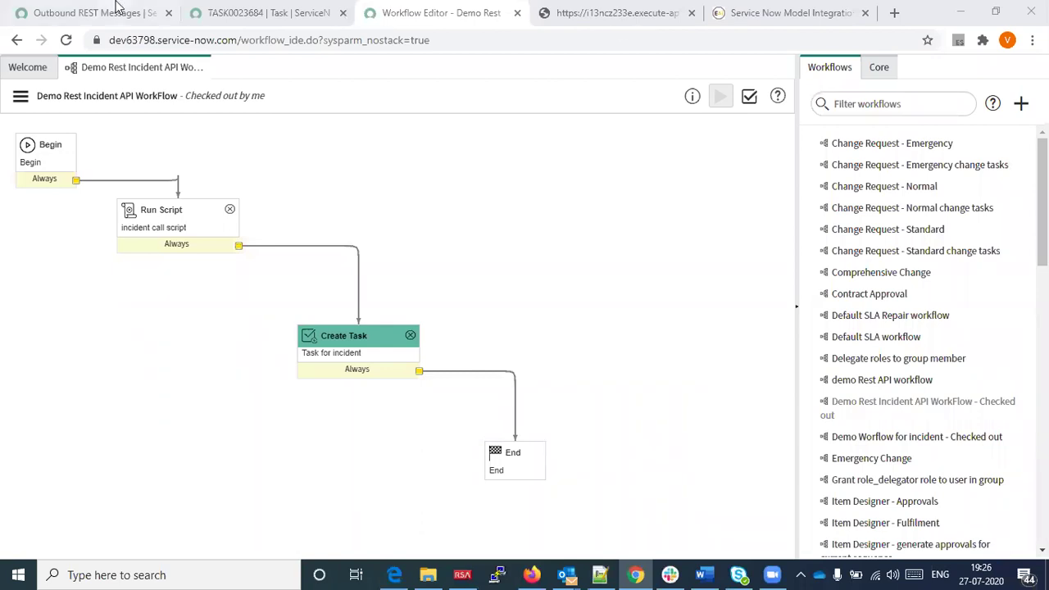
- Return to the open task record and dismiss the Outlook notification
key("ctrl+shift+Tab")
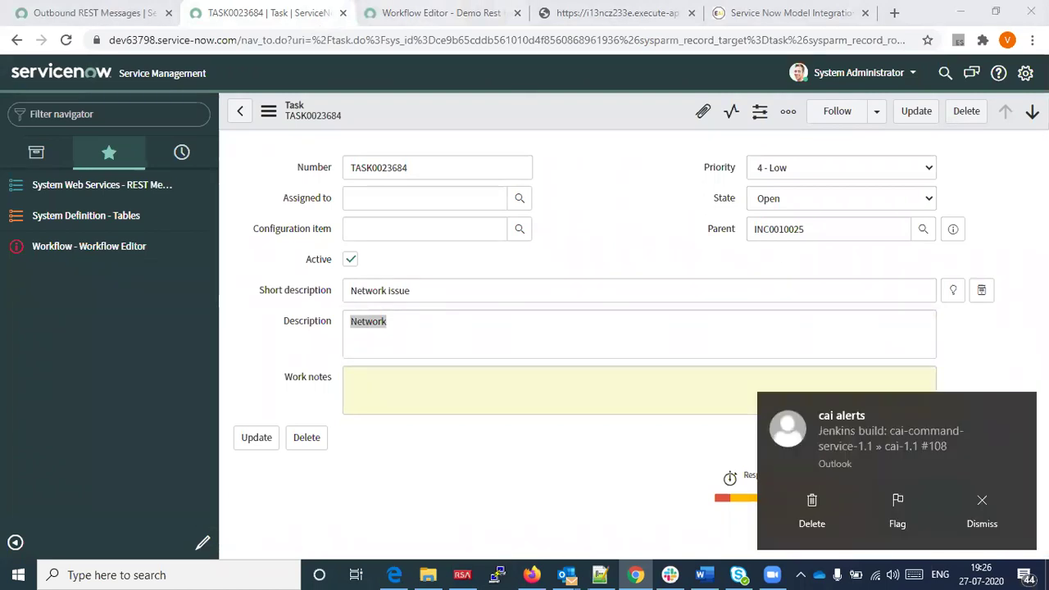
left_click(1021, 406)
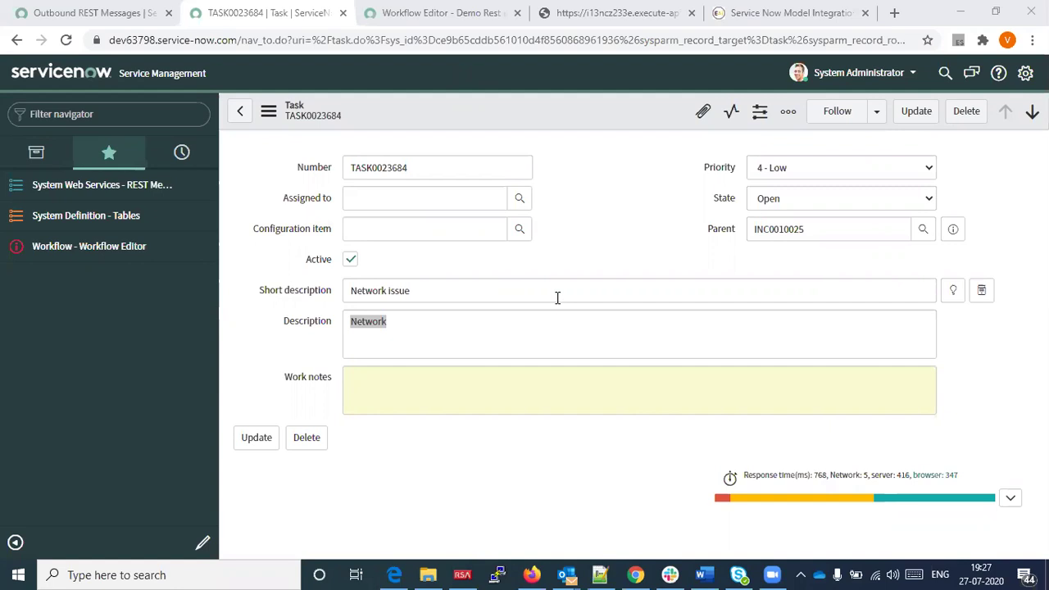
left_click(361, 23)
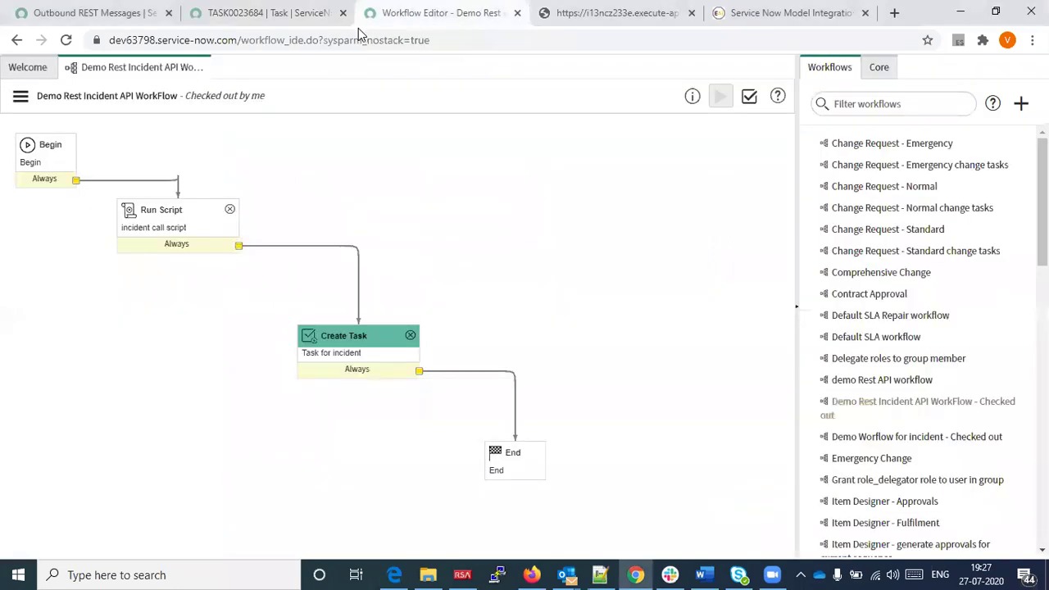
left_click(320, 14)
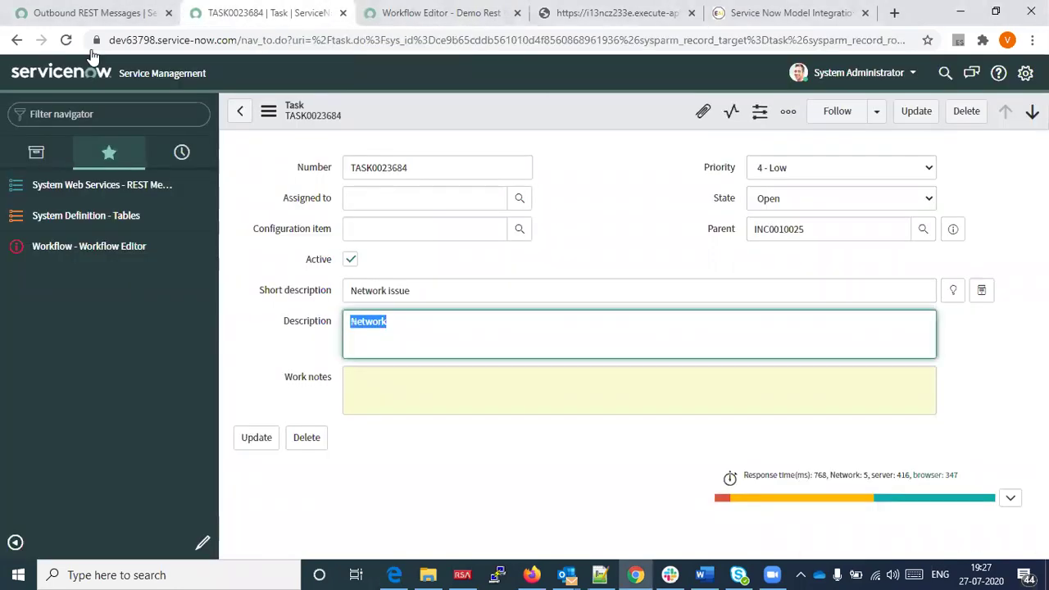
- Search the system tables by name for inci and open the Incident table's definition
left_click(129, 218)
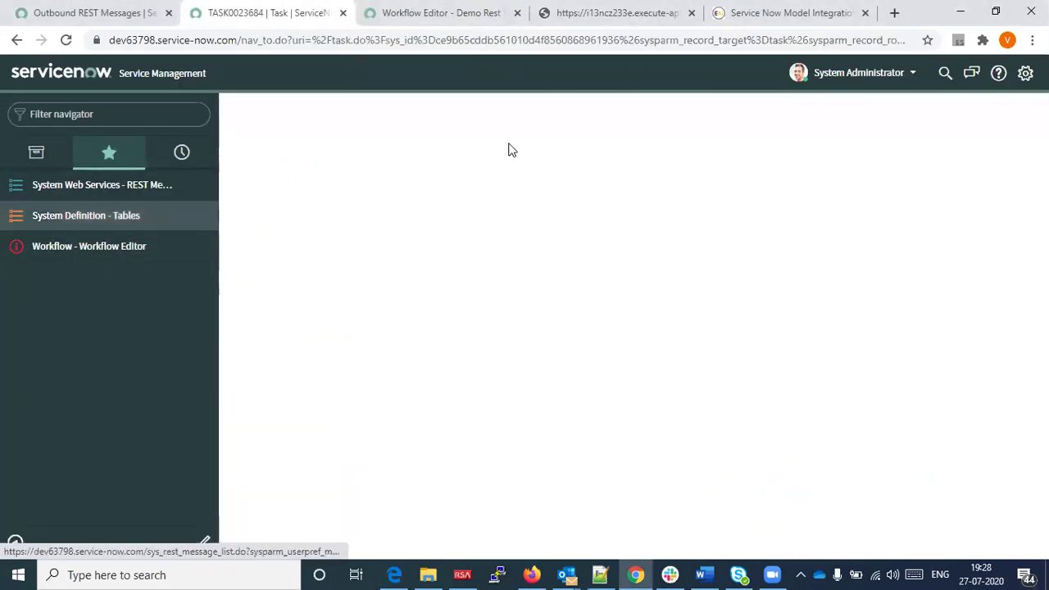
left_click(530, 113)
type("inci")
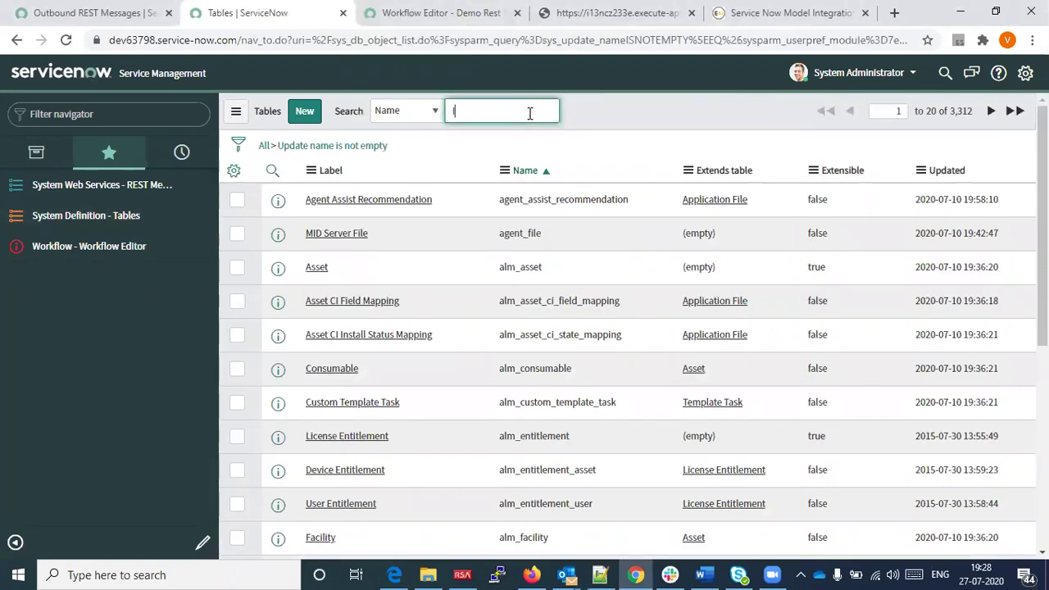
key("Return")
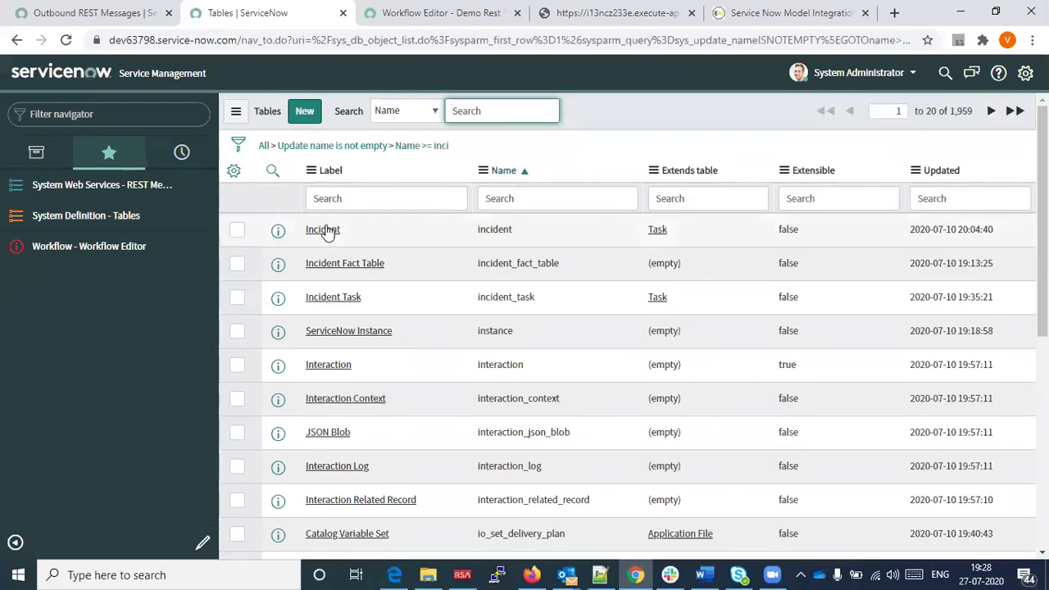
left_click(325, 232)
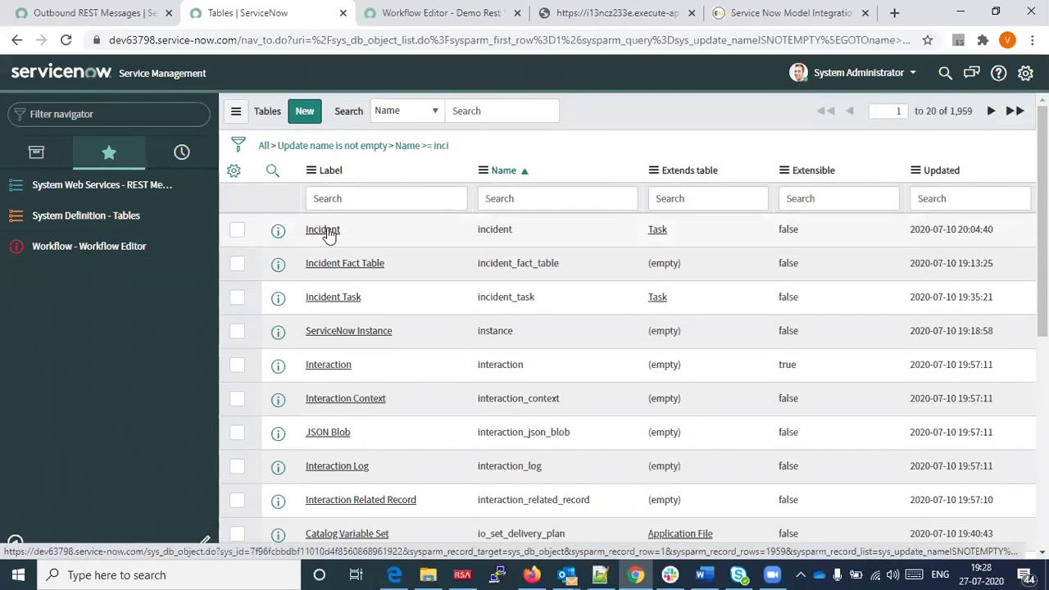
- Request the incident API page again with shortDesc set to My laptop is not working in place of the existing description
key("ctrl+Tab")
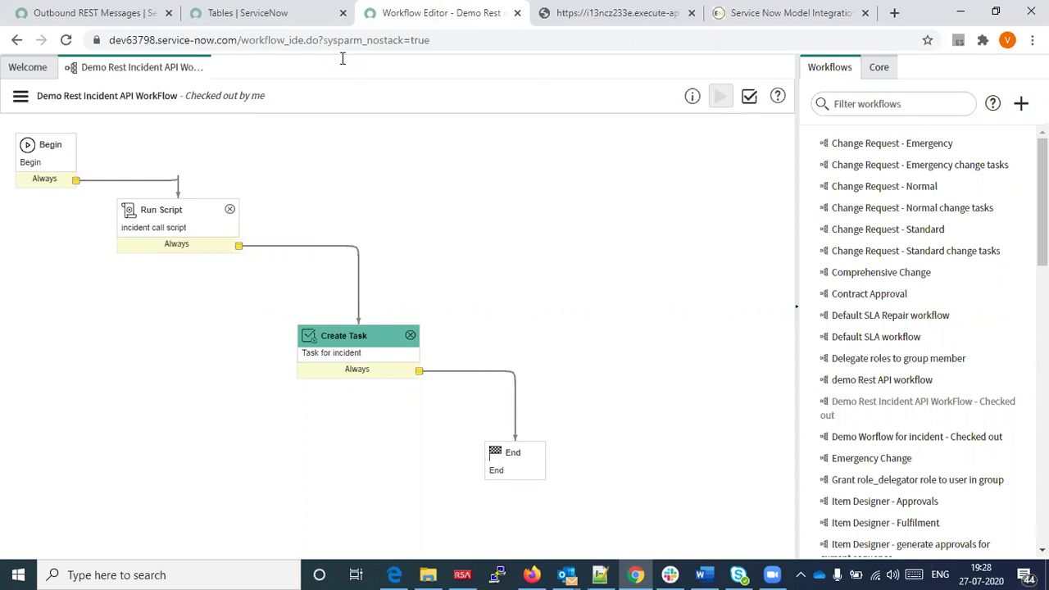
key("ctrl+Tab")
left_click(583, 40)
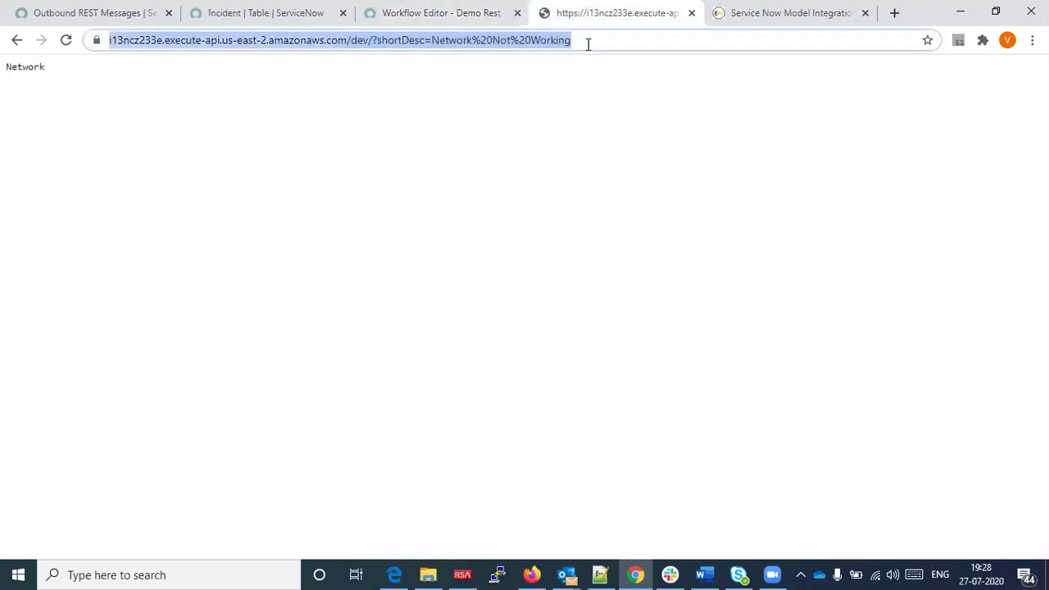
left_click(588, 44)
key("BackSpace")
key("BackSpace")
key("BackSpace")
key("BackSpace")
key("BackSpace")
key("BackSpace")
key("BackSpace")
key("BackSpace")
key("BackSpace")
key("BackSpace")
key("BackSpace")
key("BackSpace")
key("BackSpace")
key("BackSpace")
key("BackSpace")
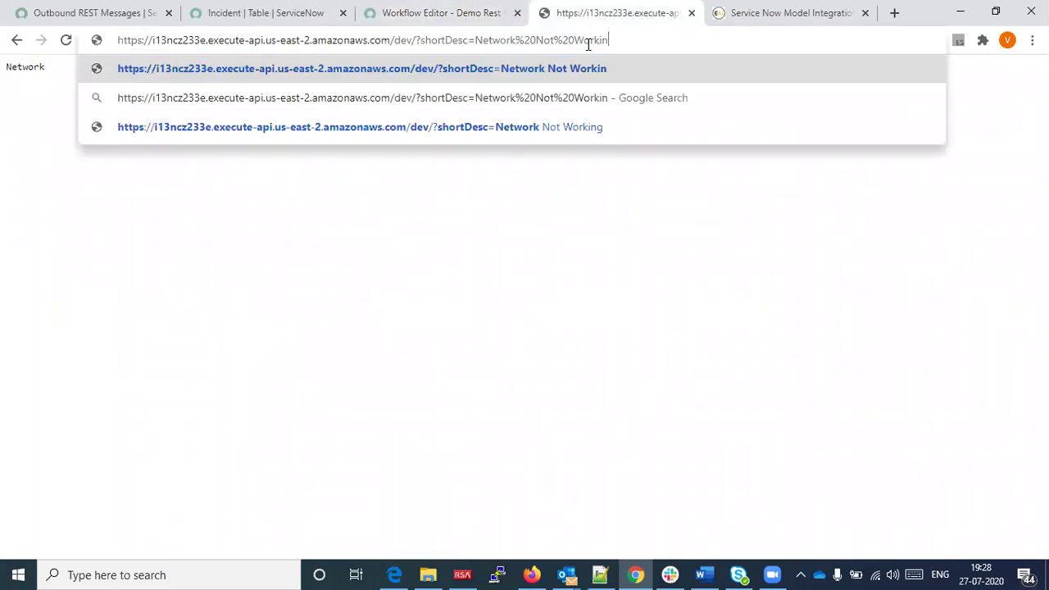
key("BackSpace")
key("BackSpace")
key("BackSpace")
key("BackSpace")
key("BackSpace")
key("BackSpace")
key("BackSpace")
key("BackSpace")
type("M")
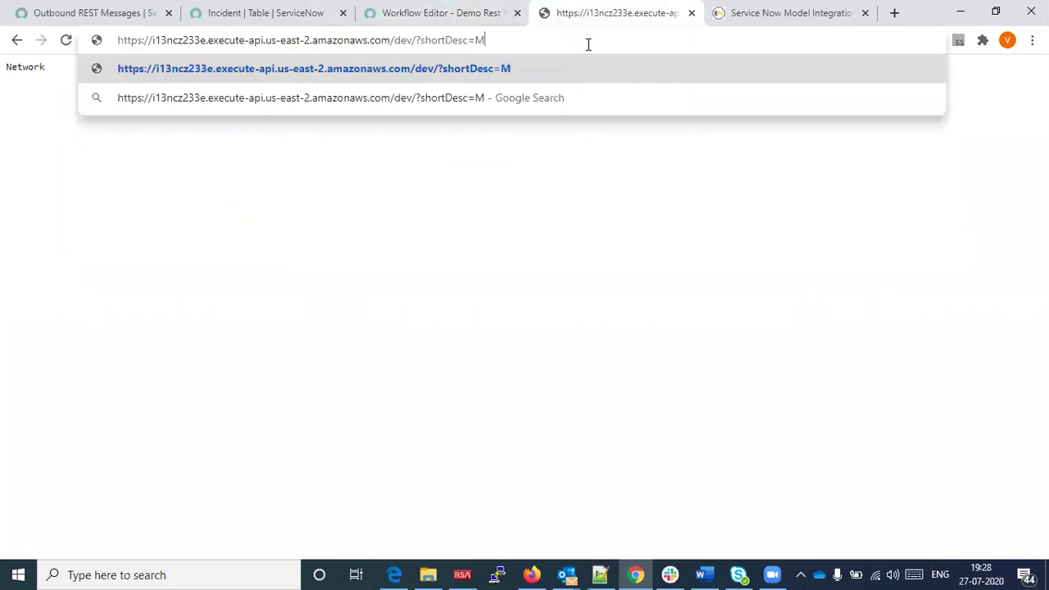
type("y lapt")
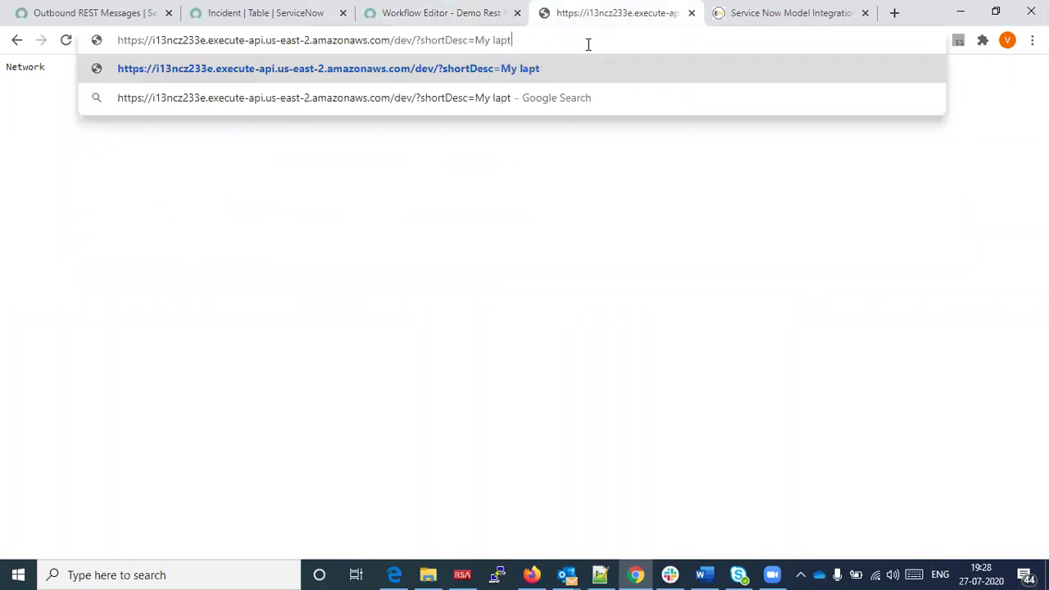
type("op is n")
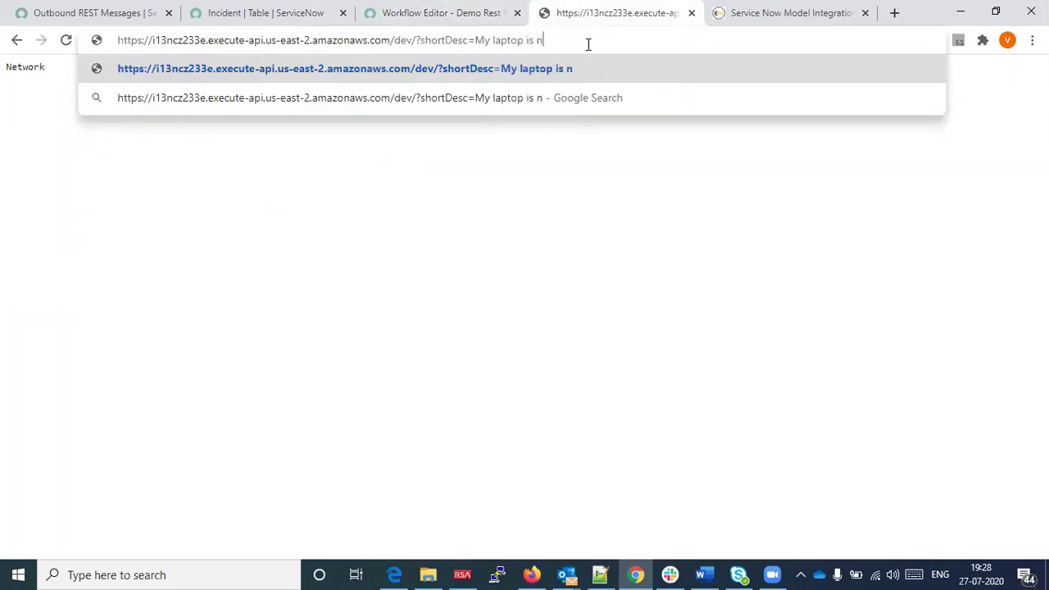
type("ot work")
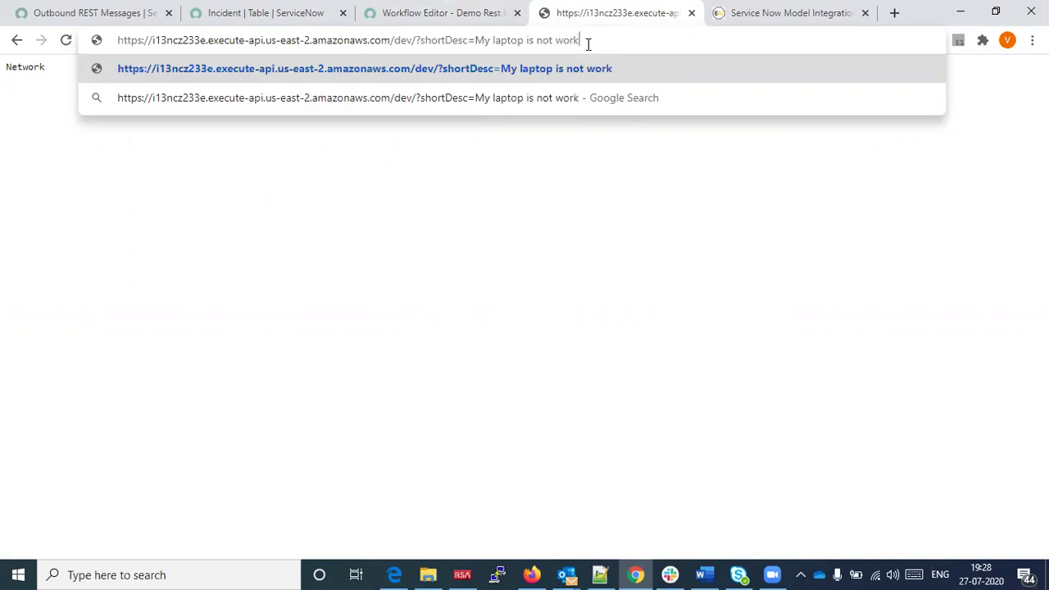
type("ing")
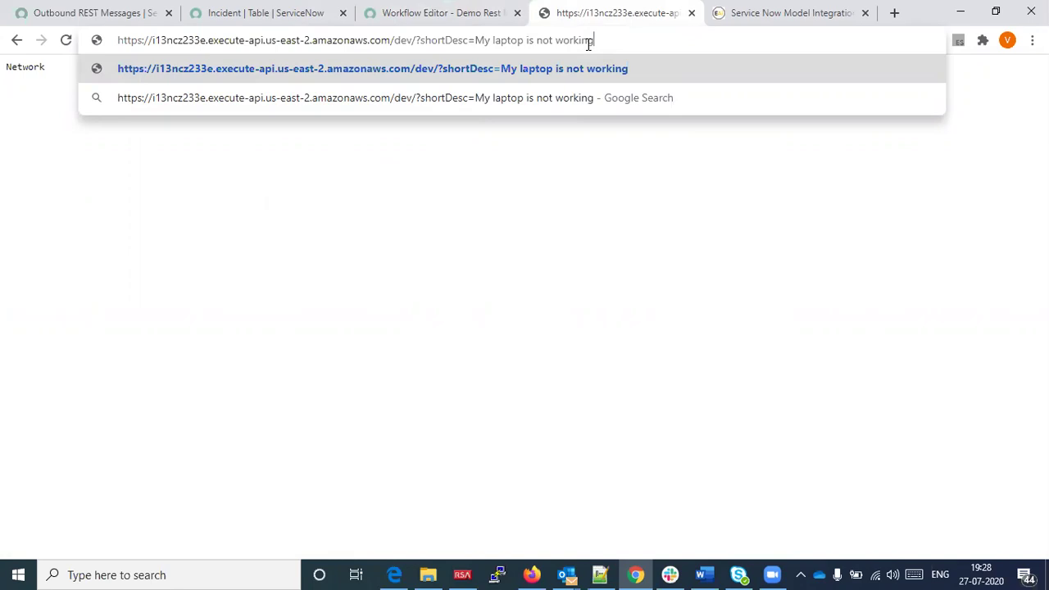
key("Return")
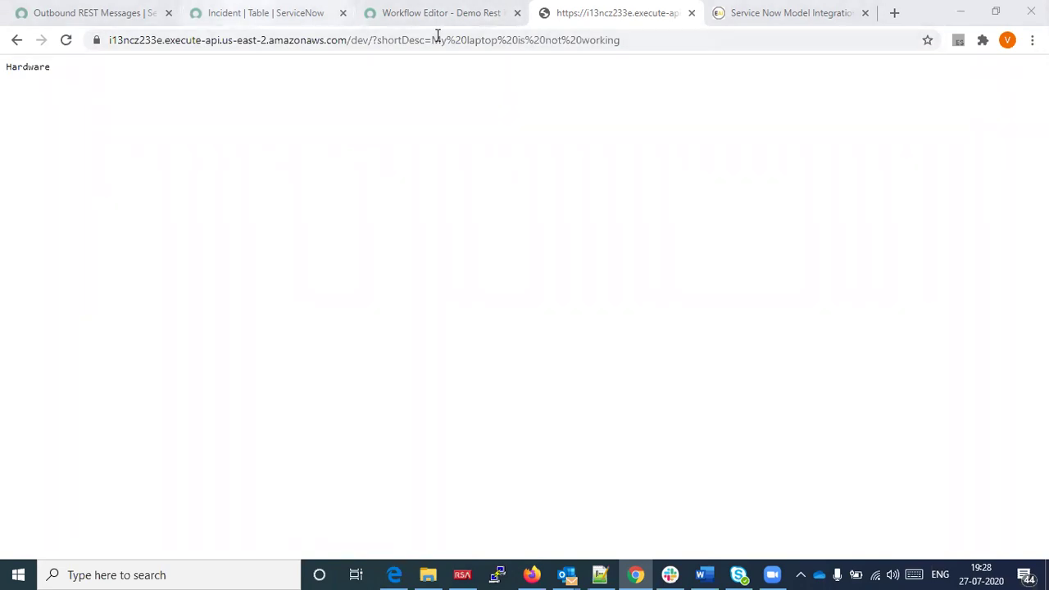
- Open the demo_aws REST message from the REST Messages list and inspect its available authentication types
left_click(266, 13)
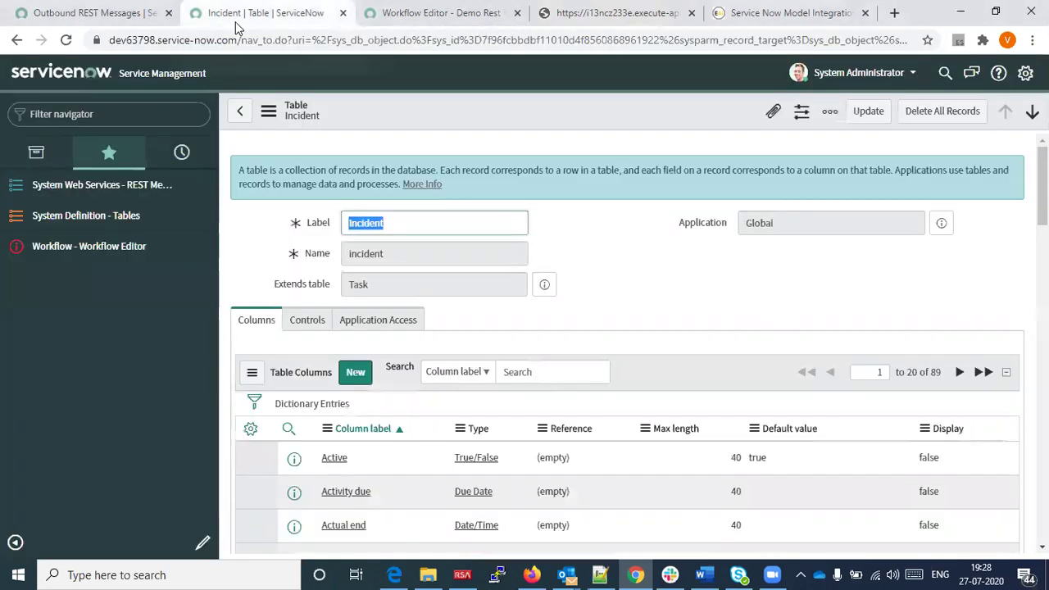
left_click(130, 187)
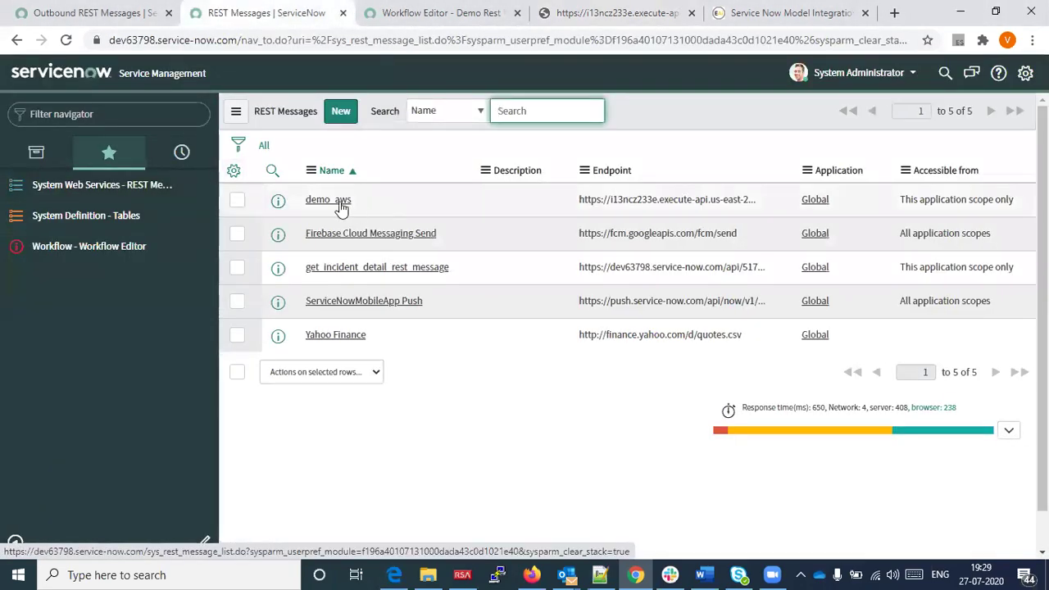
left_click(340, 202)
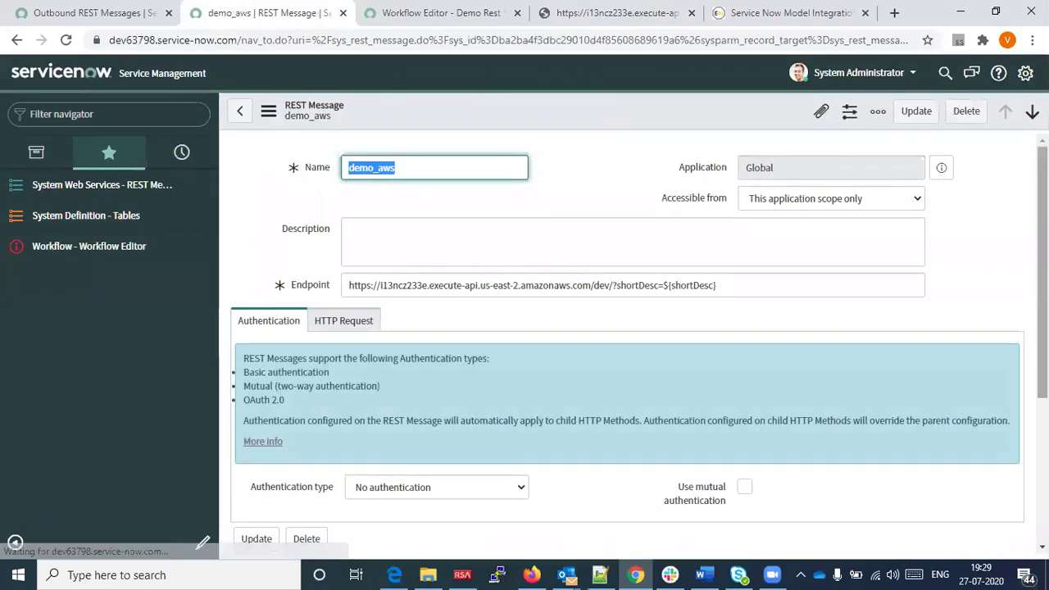
scroll(607, 320, "down", 2)
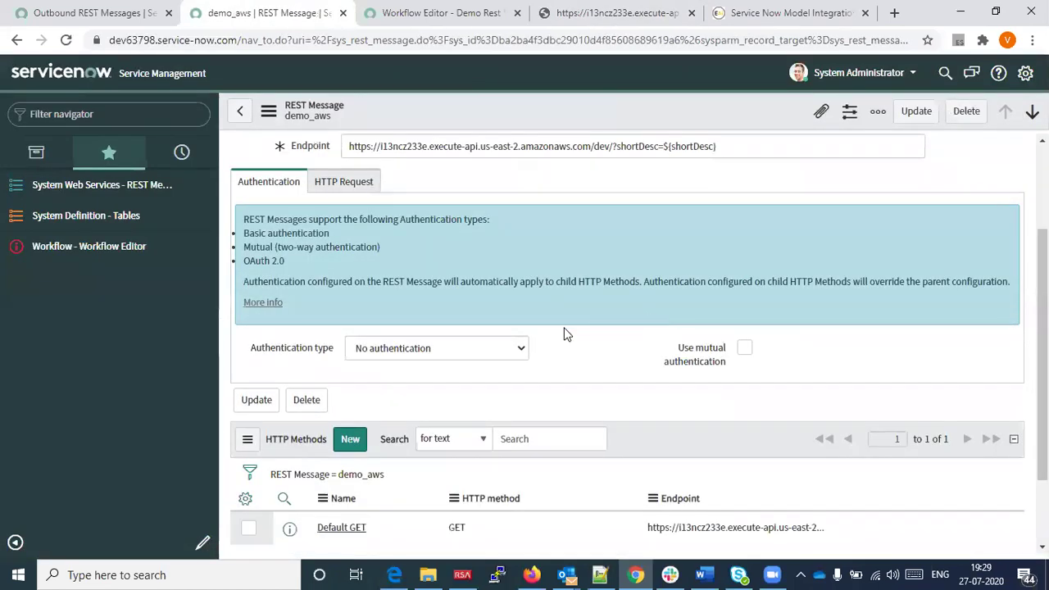
left_click(524, 346)
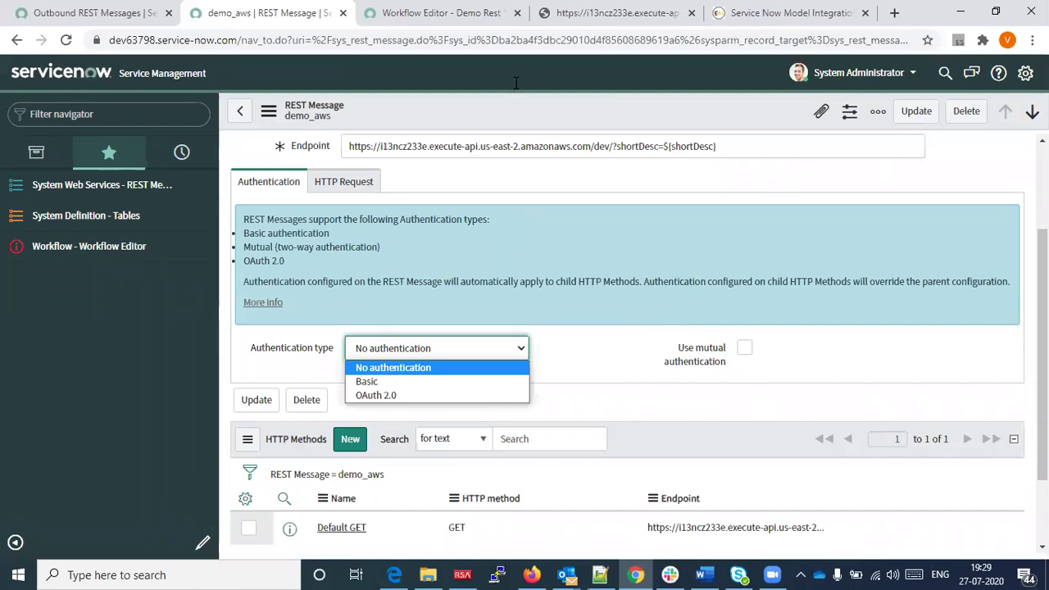
left_click(429, 251)
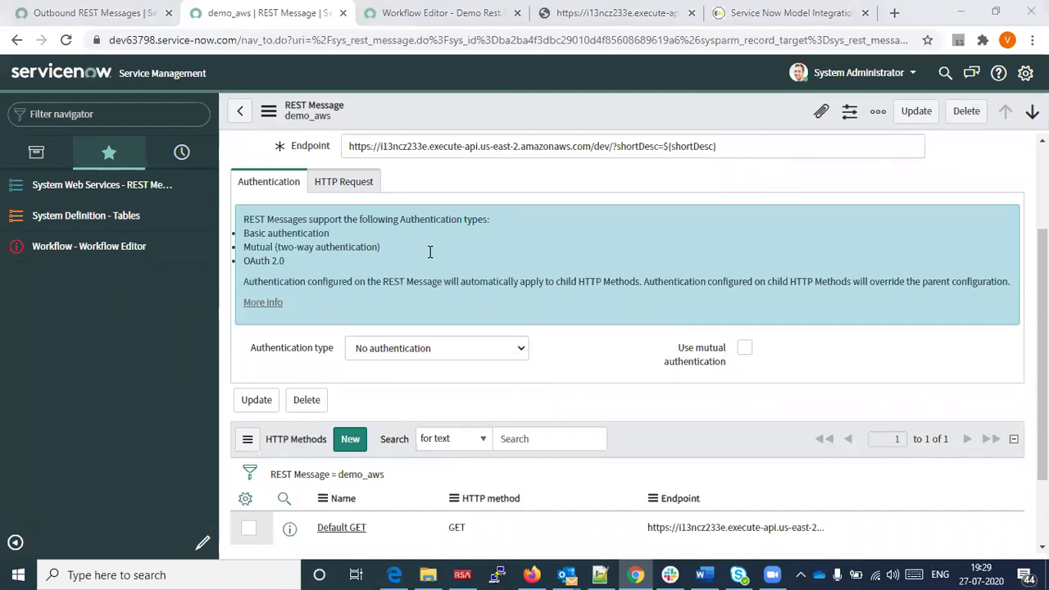
left_click(522, 353)
- Go to the ServiceNow Developer home page and view the personal instance details
left_click(87, 18)
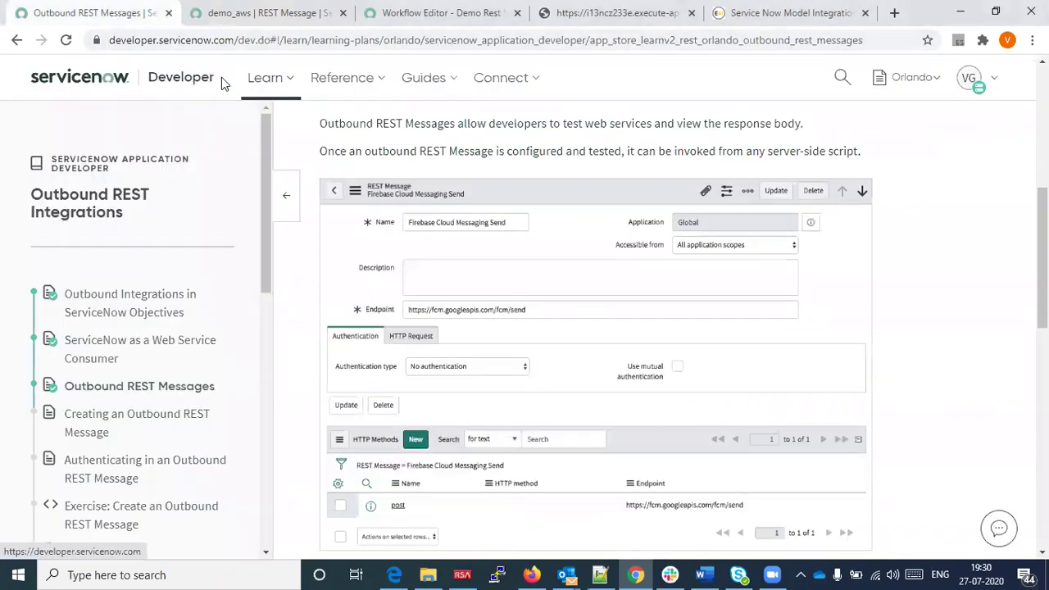
left_click(203, 84)
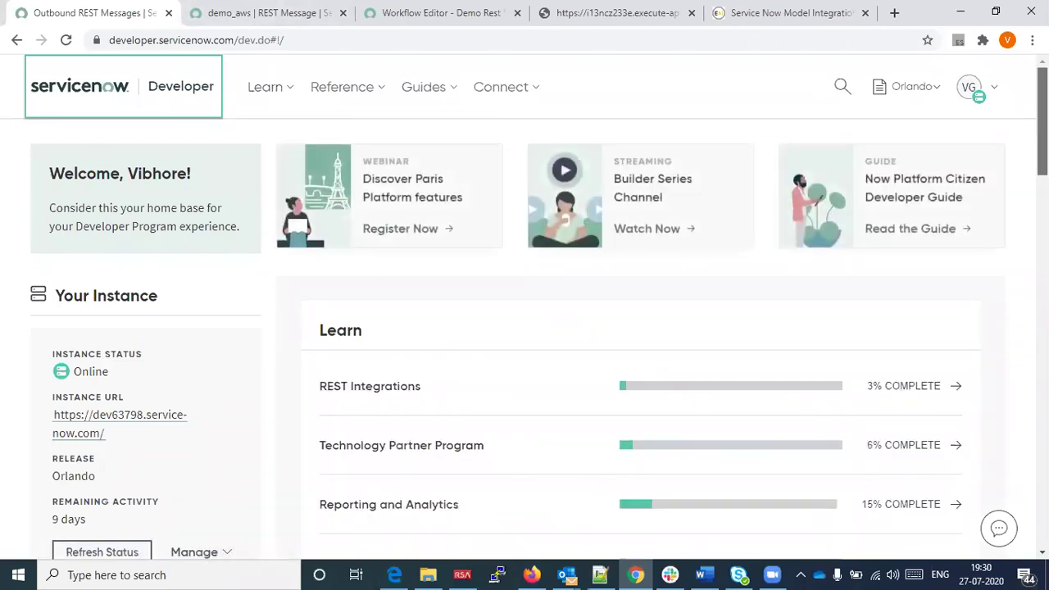
scroll(984, 255, "down", 2)
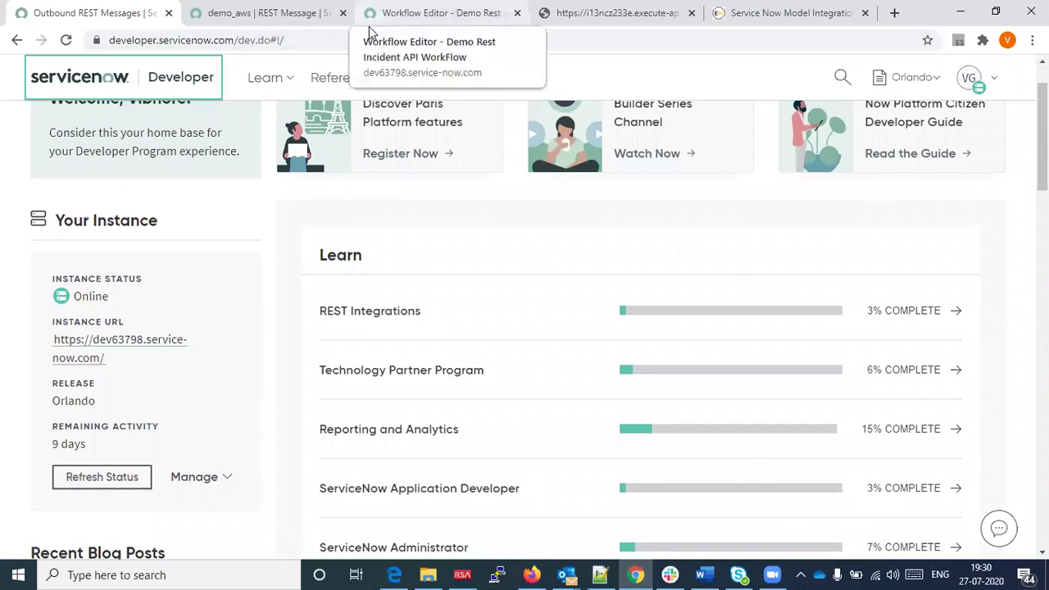
- Return to the Workflow Editor's welcome page and show the checked-out workflows followed by the published ones
left_click(368, 32)
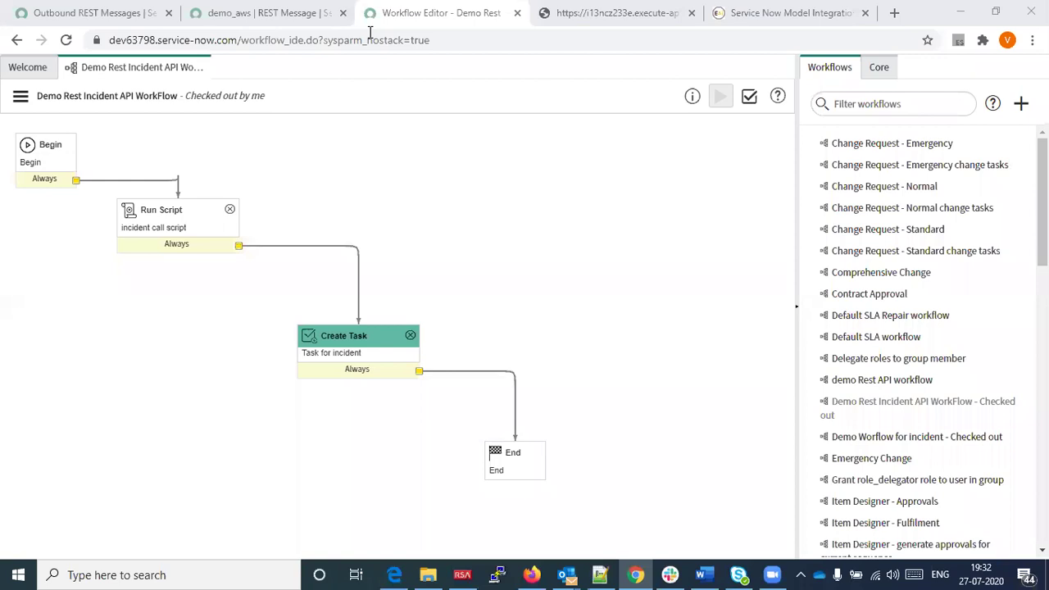
left_click(220, 22)
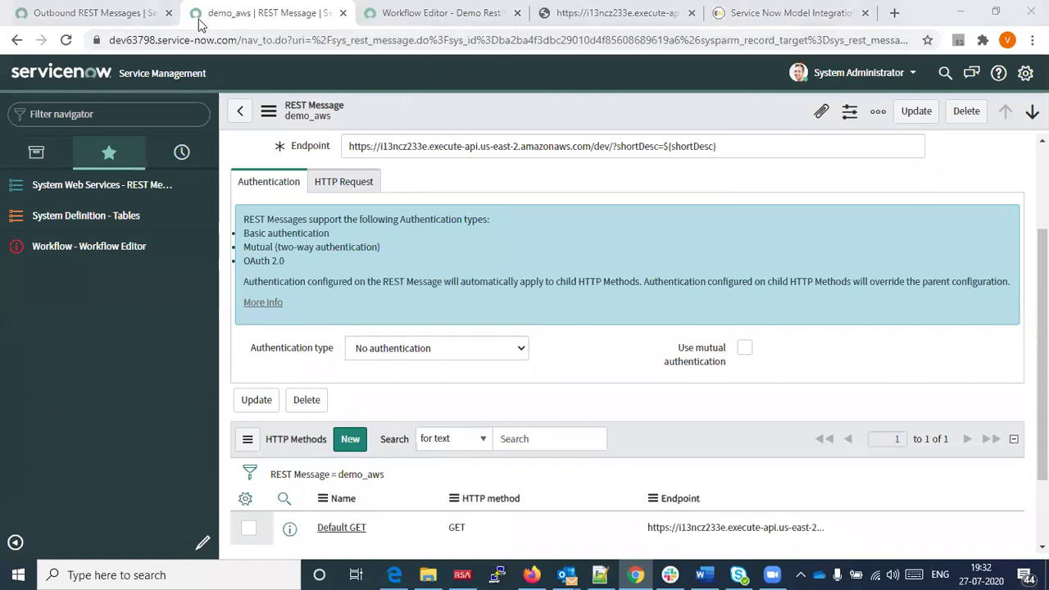
left_click(435, 13)
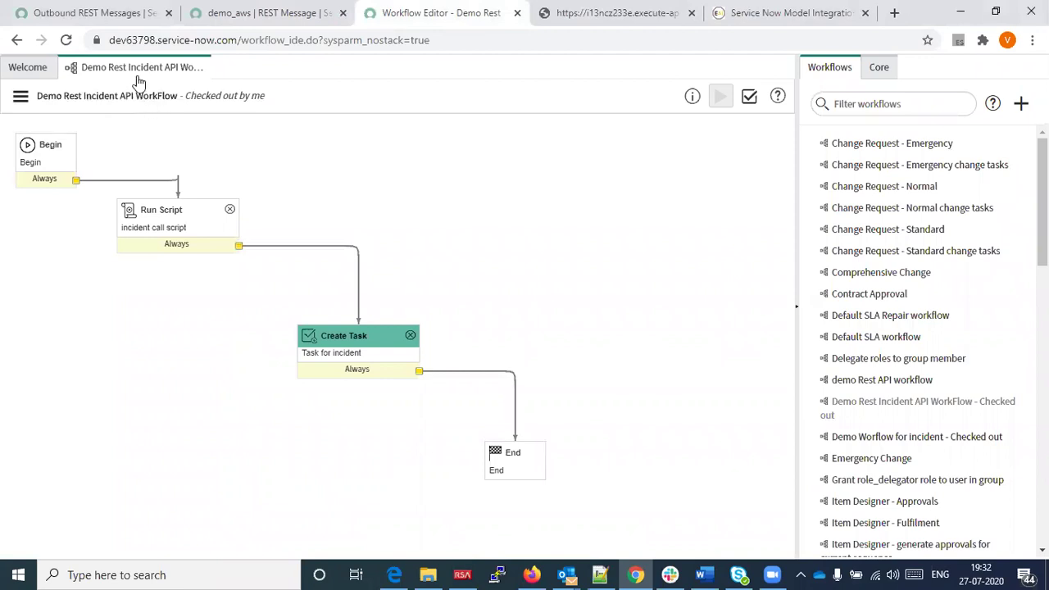
left_click(38, 71)
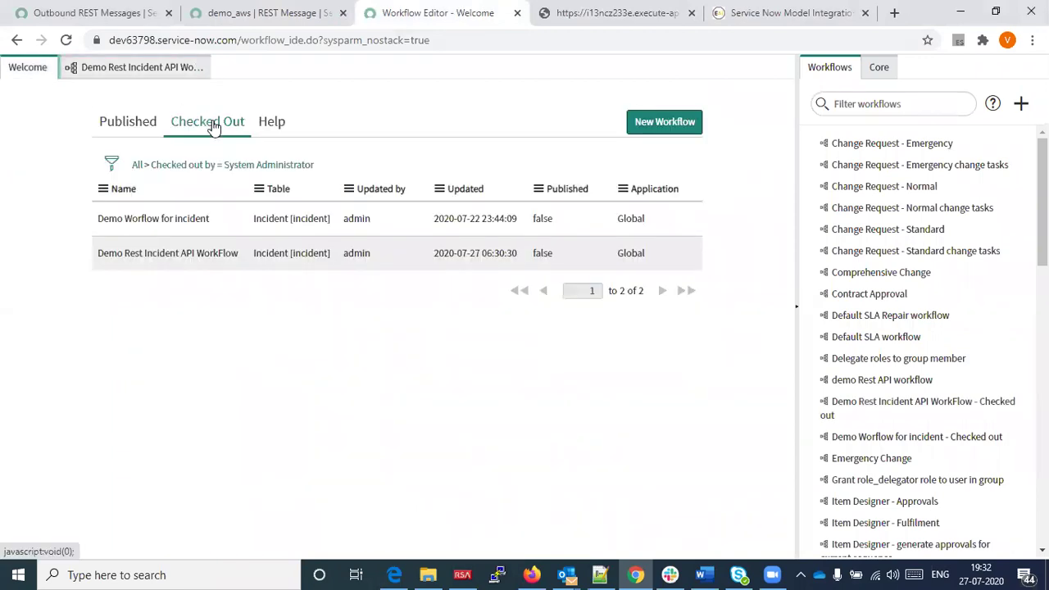
left_click(136, 124)
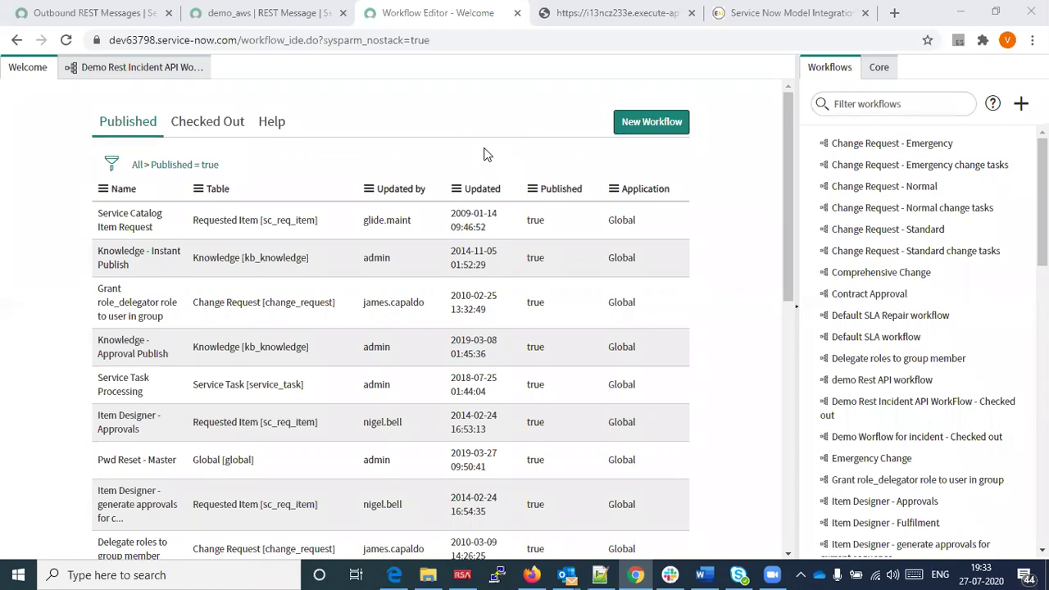
- Filter the ServiceNow navigator by pred and open the Classification solution definitions of Predictive Intelligence
left_click(72, 18)
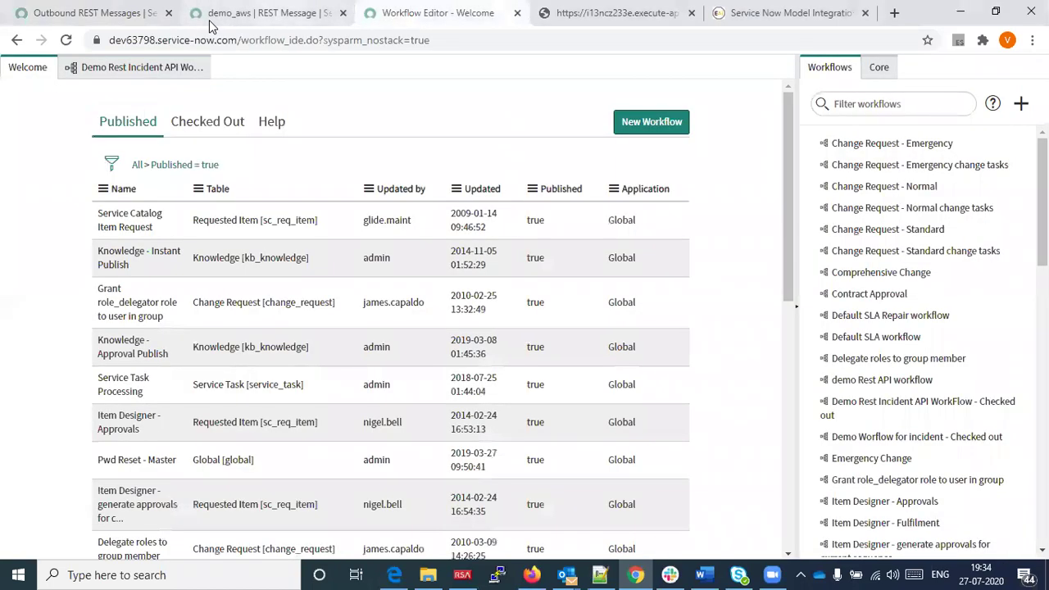
left_click(210, 25)
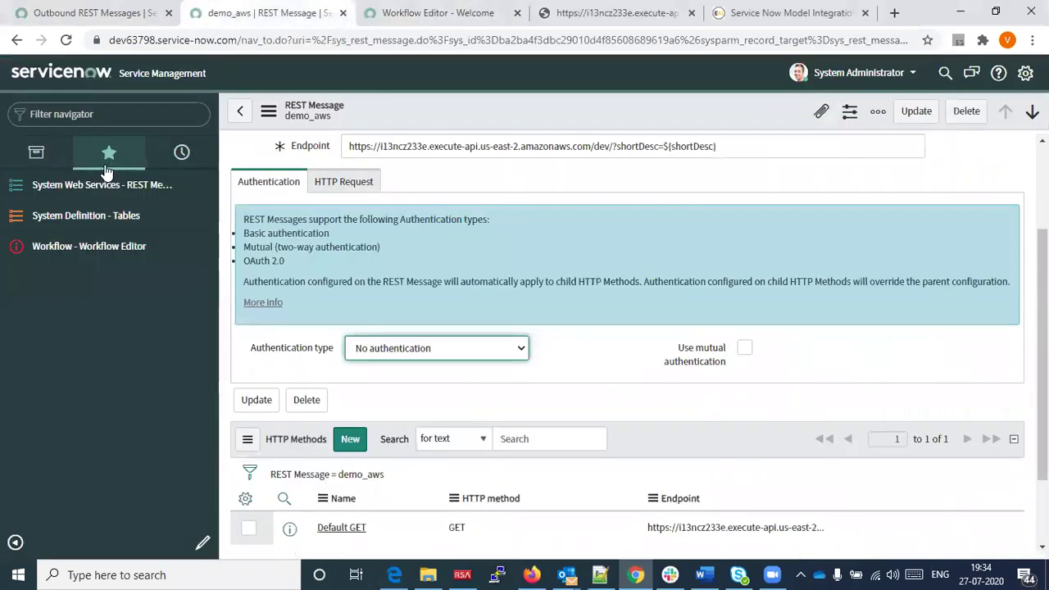
left_click(78, 114)
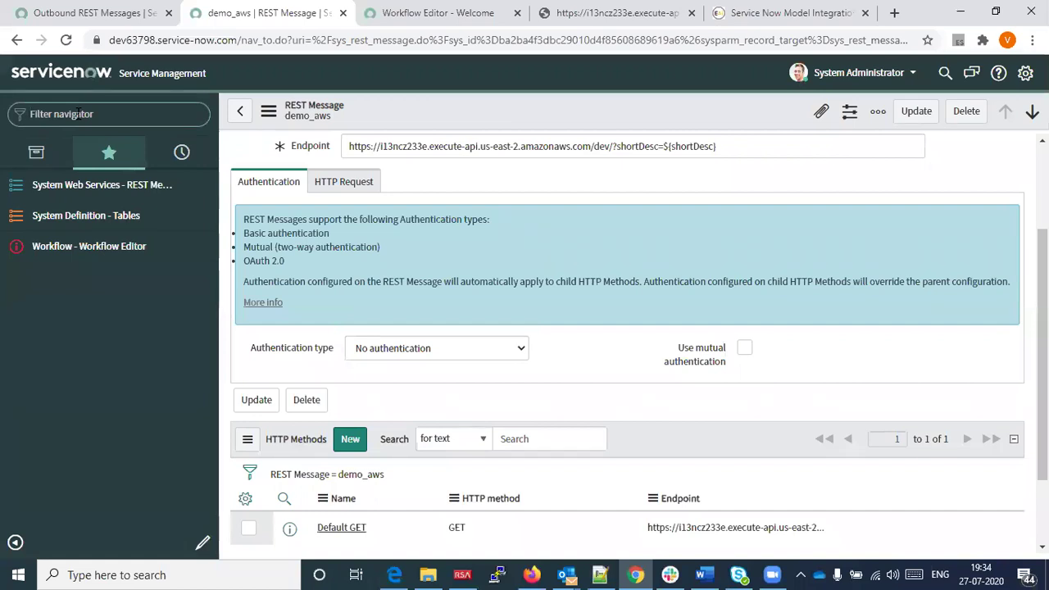
type("pred")
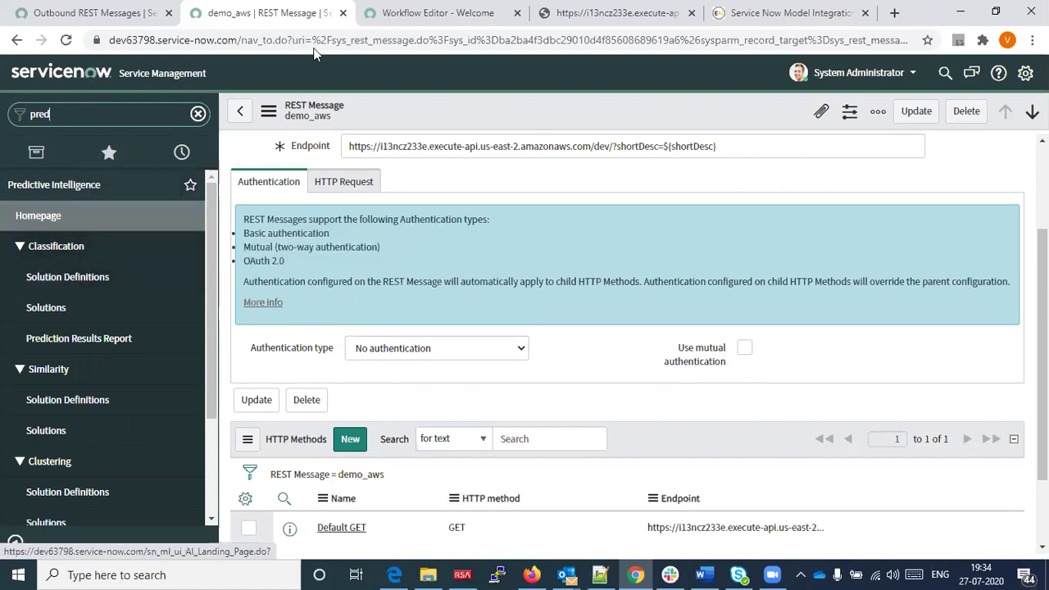
left_click(63, 252)
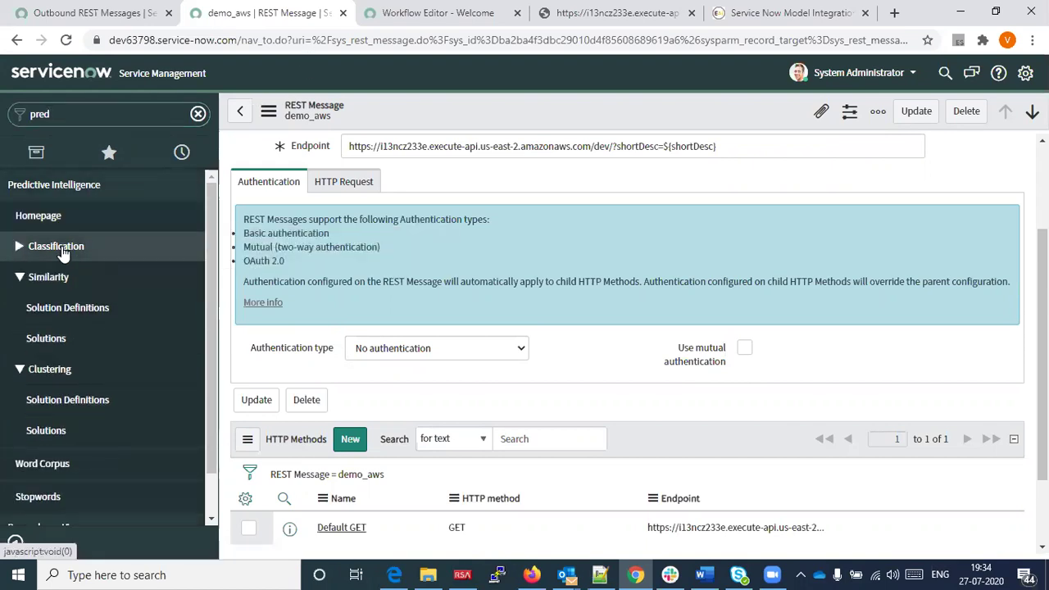
left_click(63, 251)
left_click(77, 275)
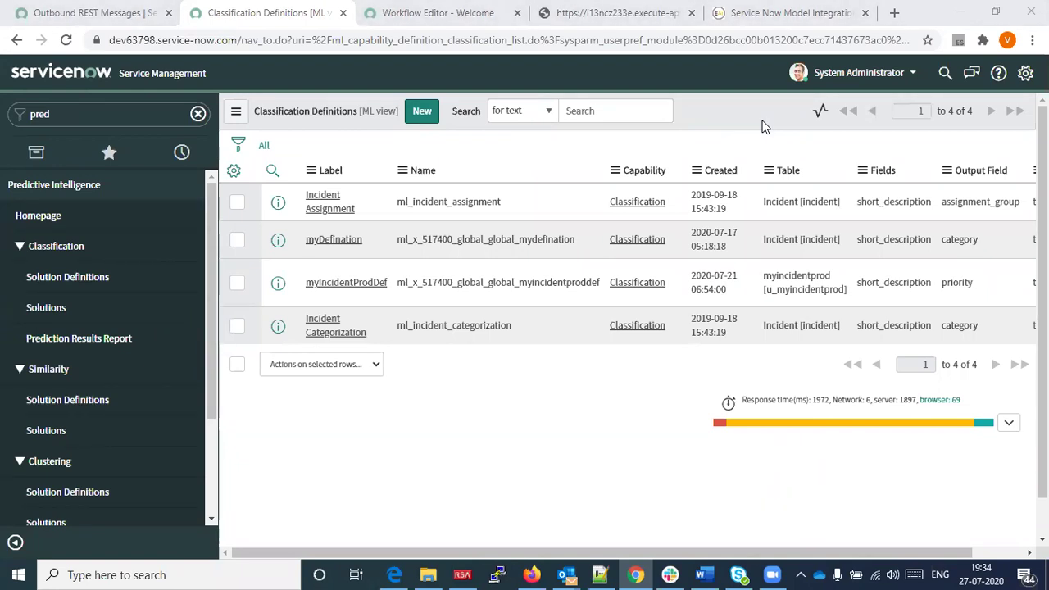
- Collapse the Similarity and Clustering groups and review the myIncidentProdDef classification definition down to its training frequency
left_click(19, 373)
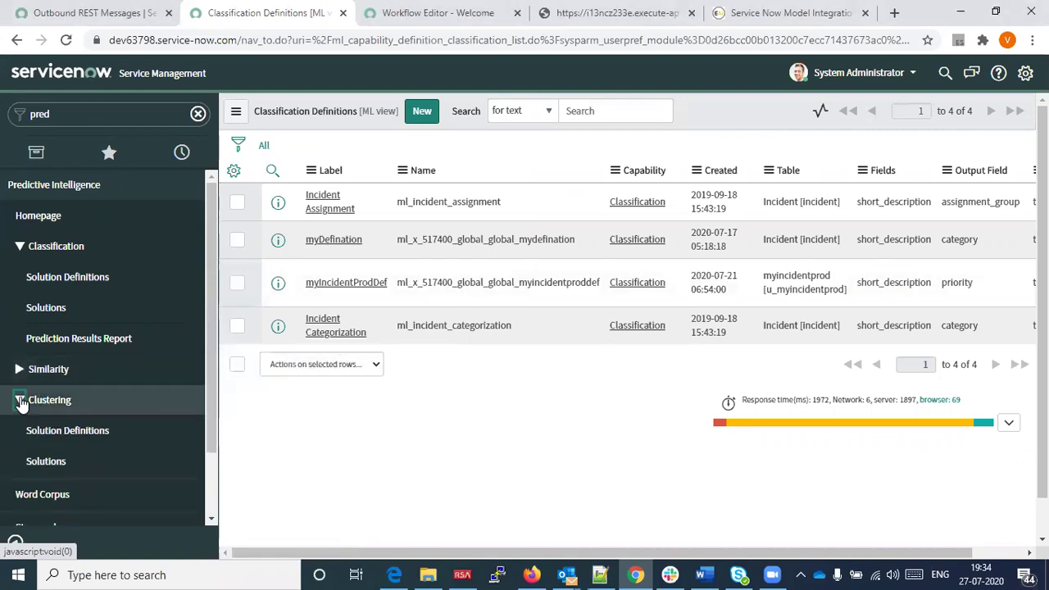
left_click(19, 405)
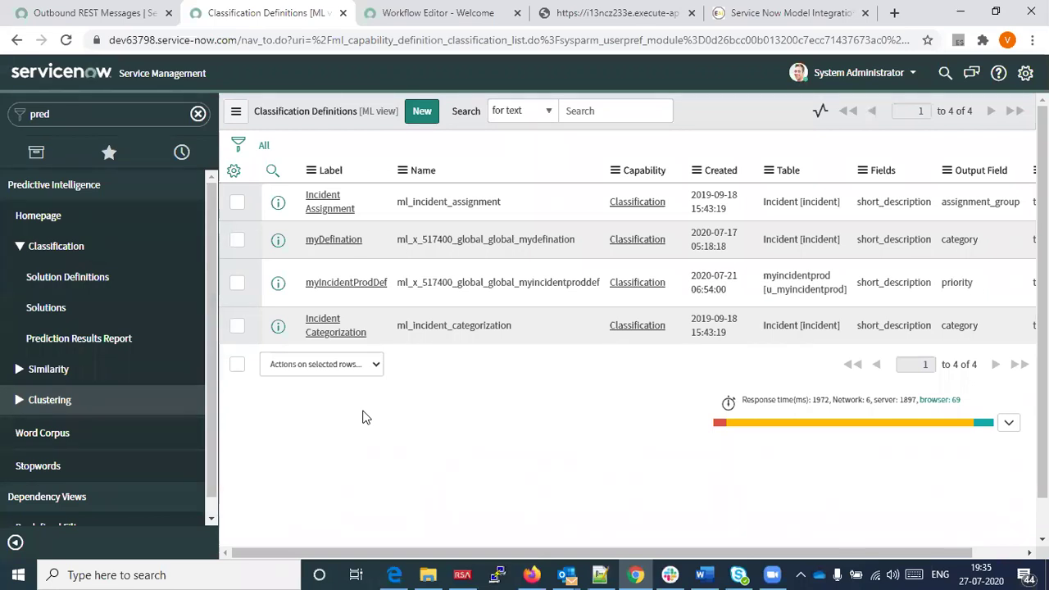
left_click(348, 284)
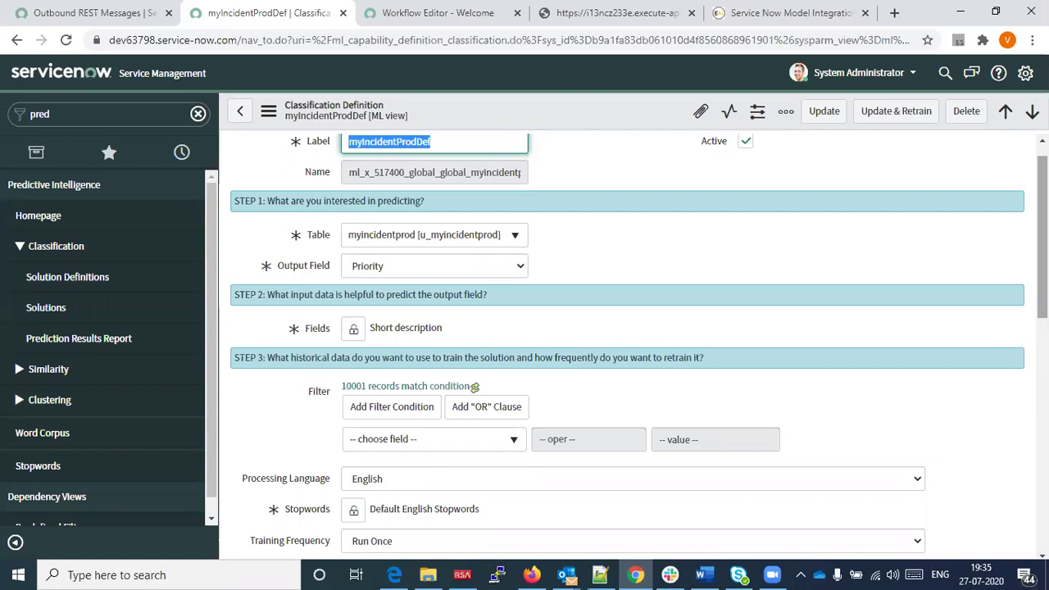
scroll(627, 345, "down", 1)
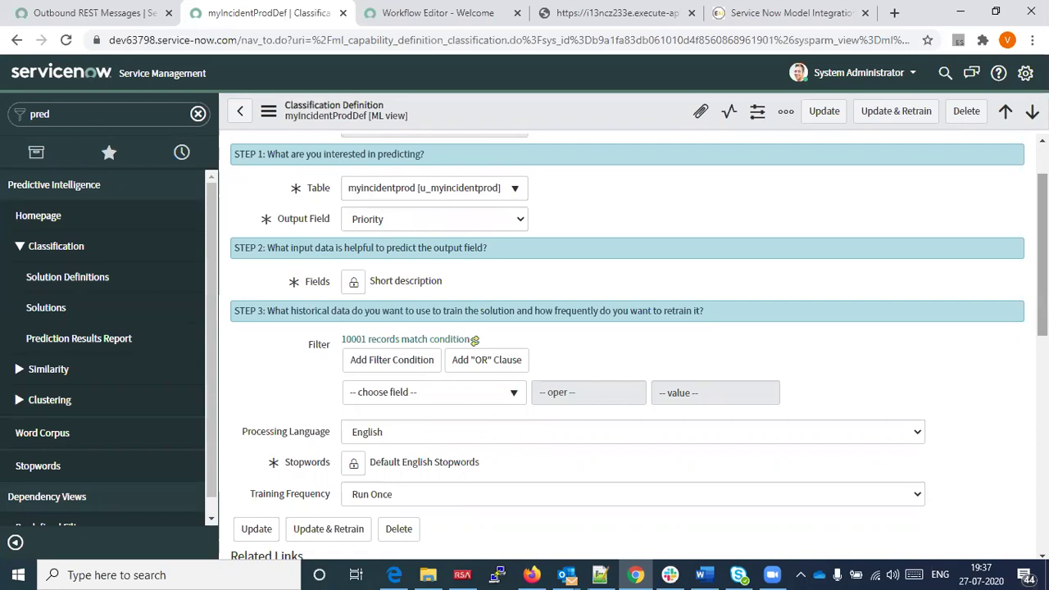
scroll(627, 344, "down", 1)
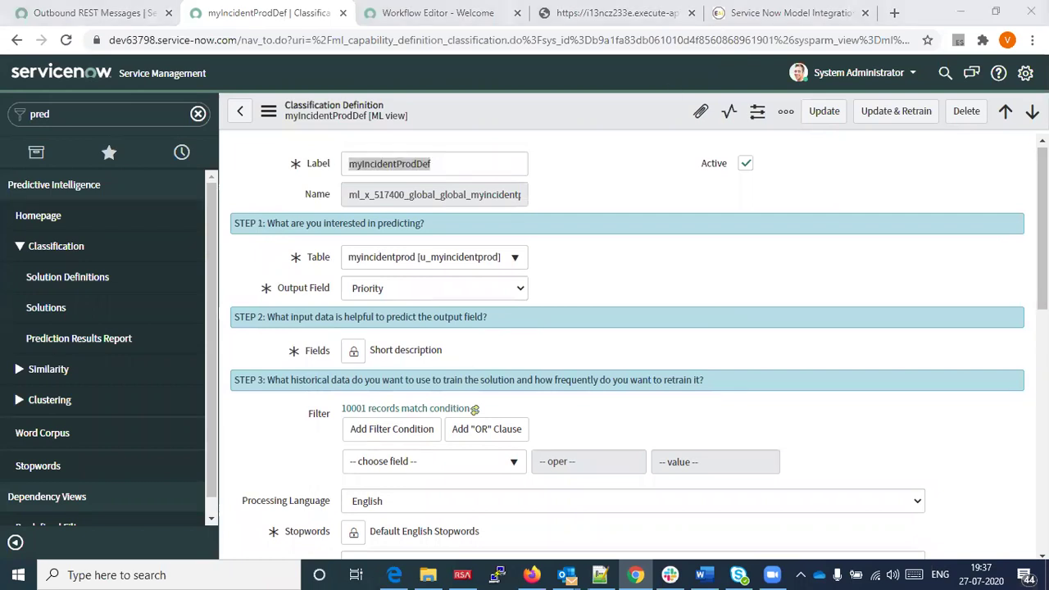
scroll(627, 345, "down", 2)
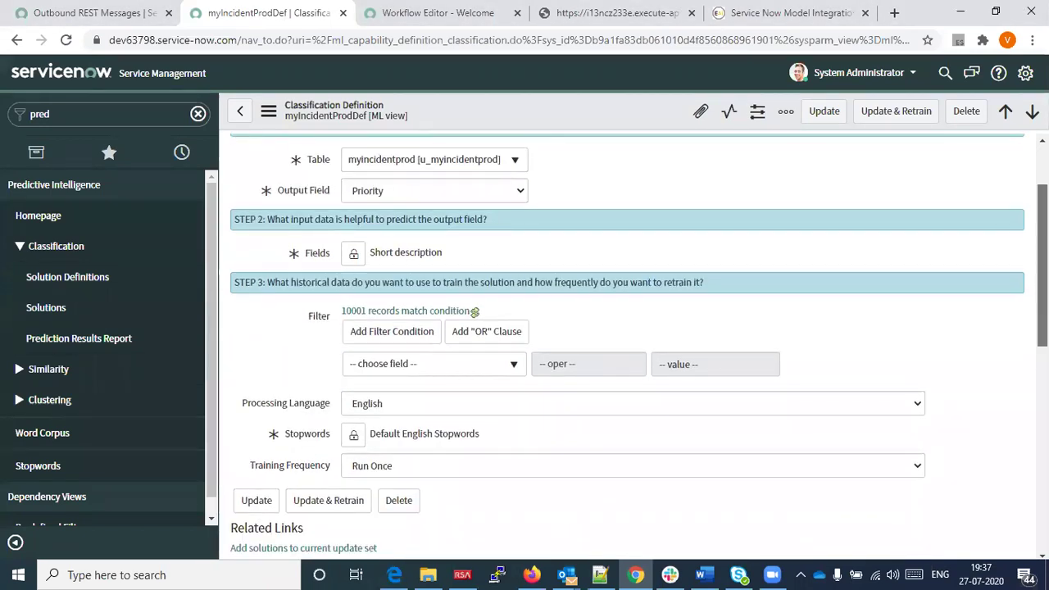
- Examine the myIncidentProdDef definition's filter, stopwords and training frequency down to its ML Solutions list
scroll(627, 344, "down", 1)
scroll(627, 344, "up", 1)
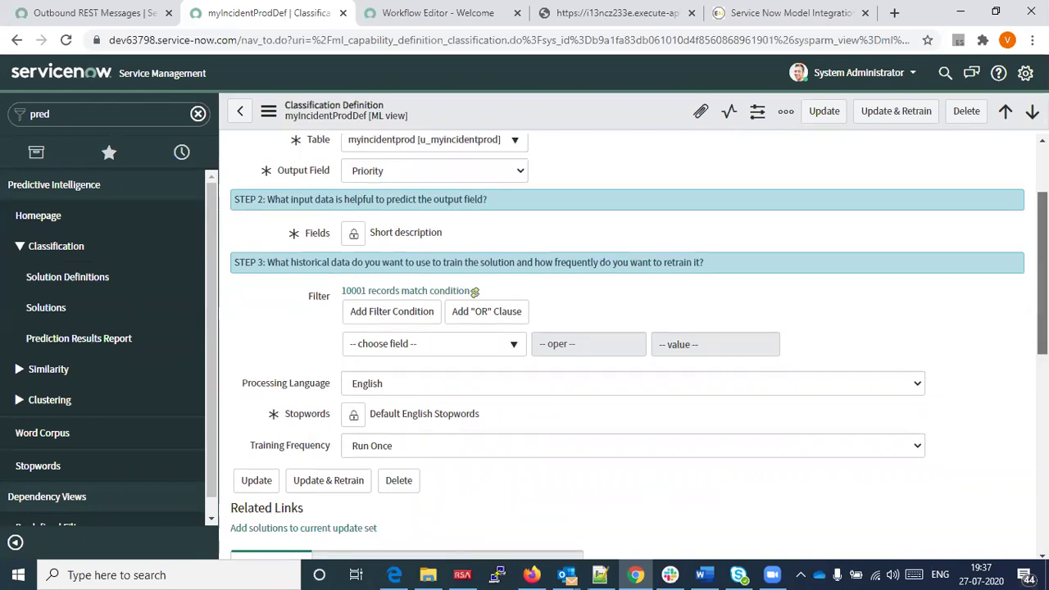
scroll(627, 345, "down", 1)
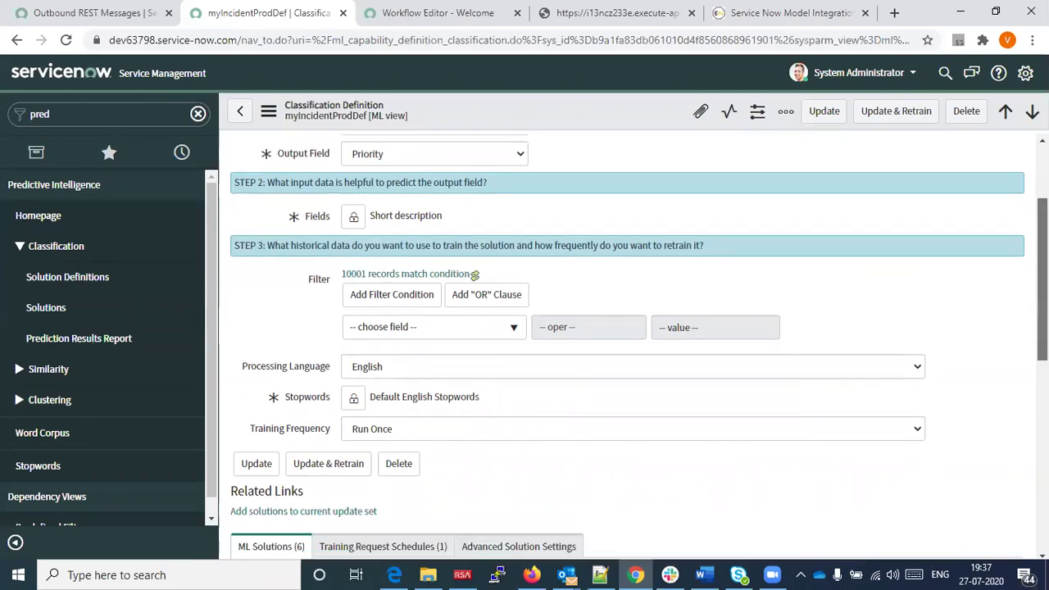
scroll(628, 344, "up", 1)
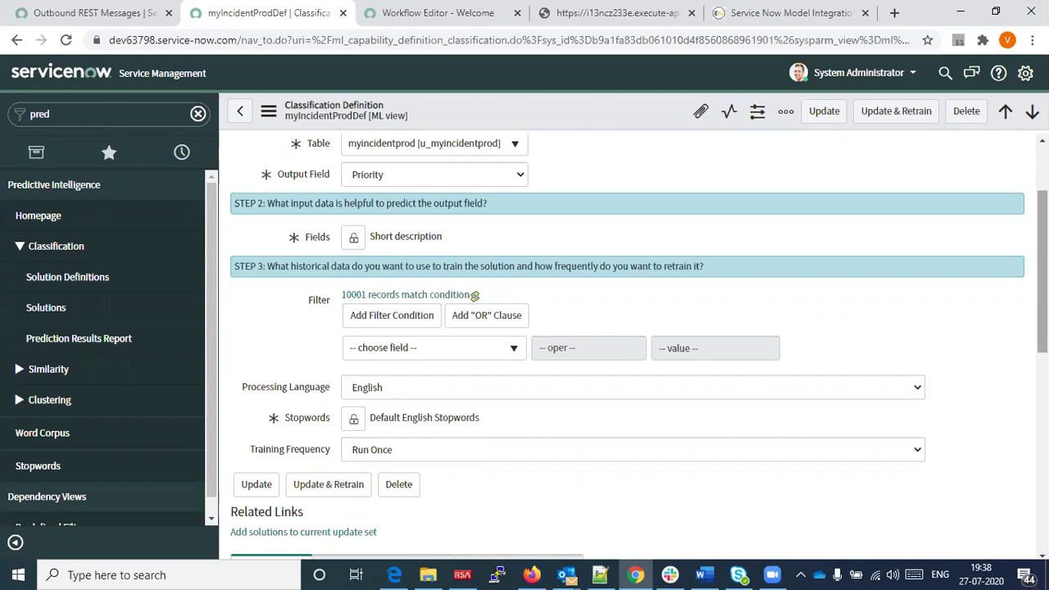
scroll(628, 344, "down", 1)
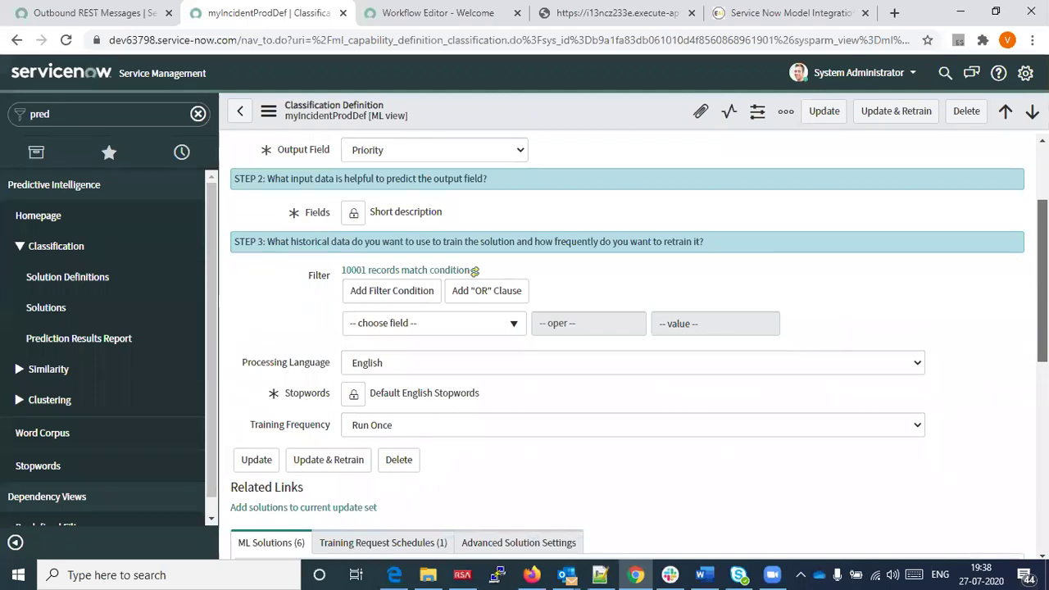
scroll(627, 344, "down", 1)
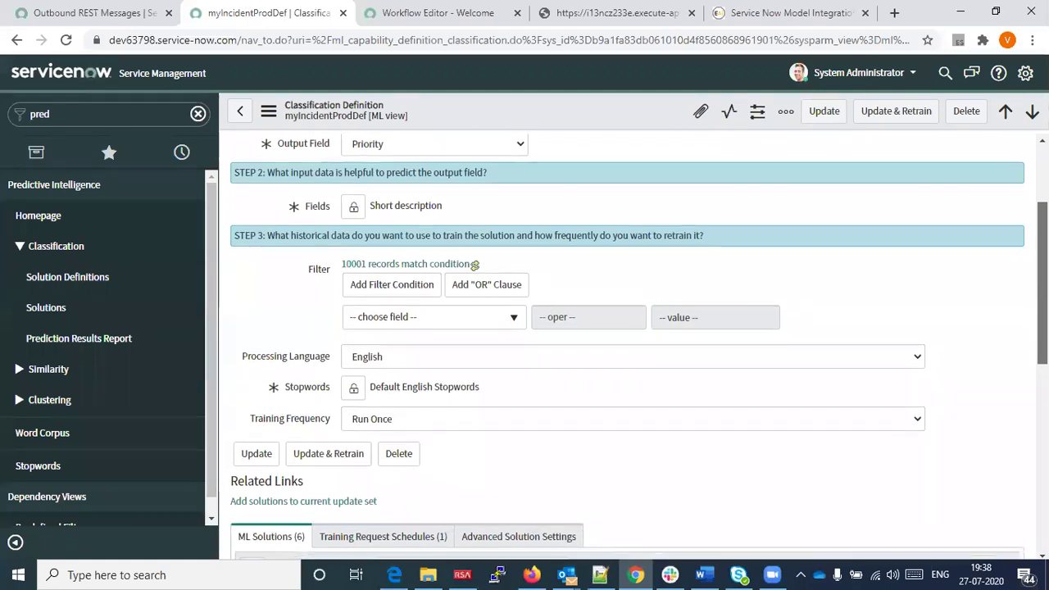
scroll(474, 265, "down", 4)
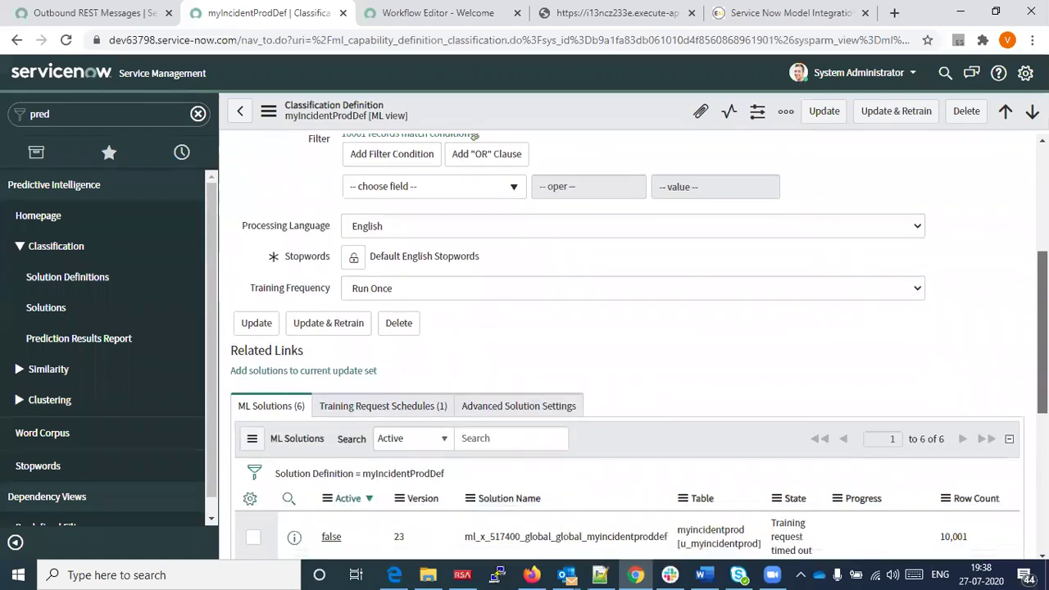
scroll(628, 345, "down", 1)
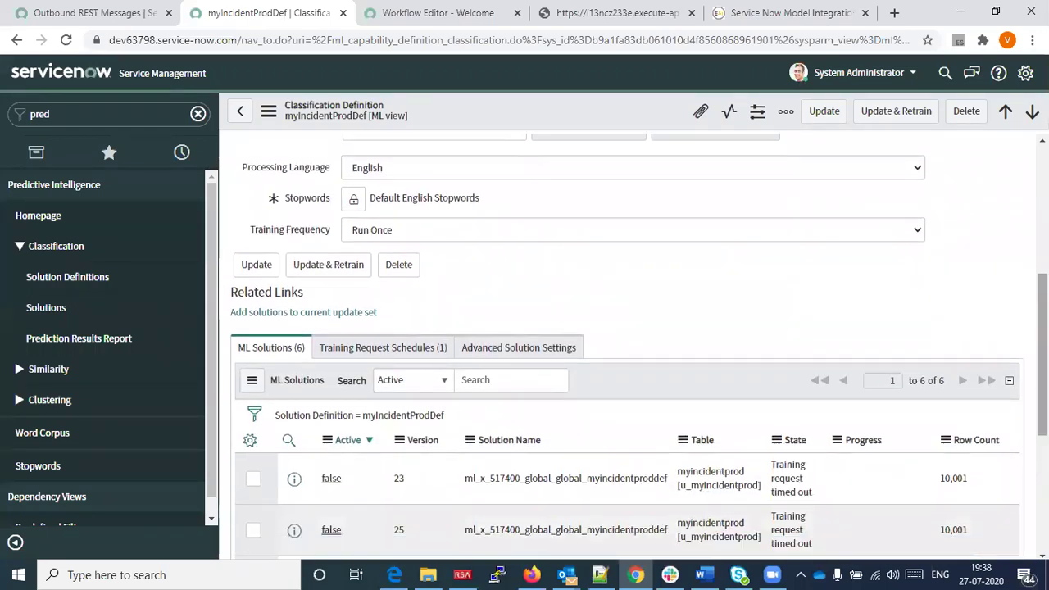
- Show the definition's Advanced Solution Settings, view the blank form for a new setting and return to the definition
left_click(531, 351)
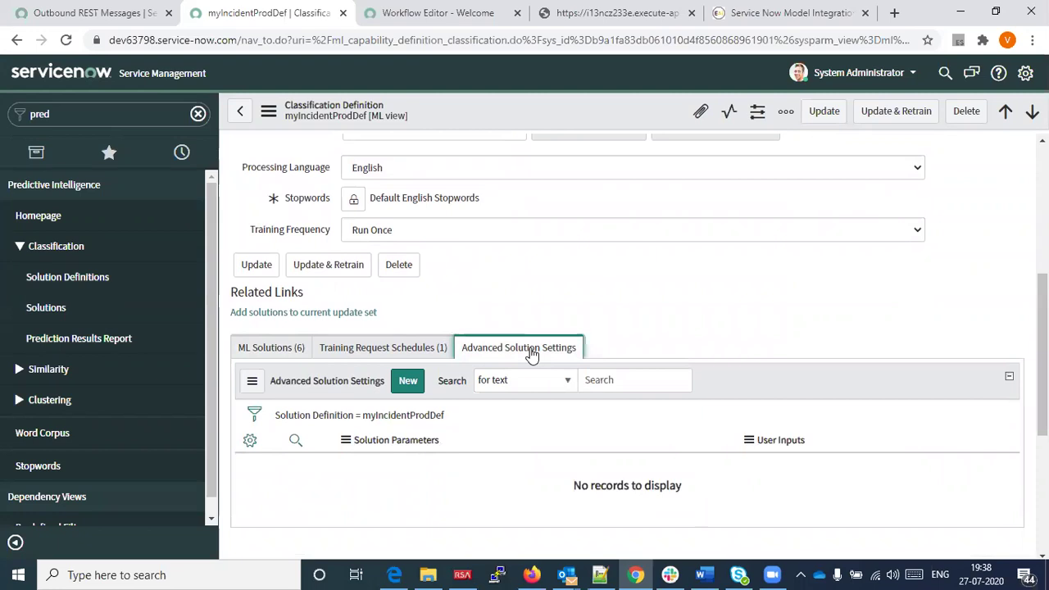
left_click(408, 381)
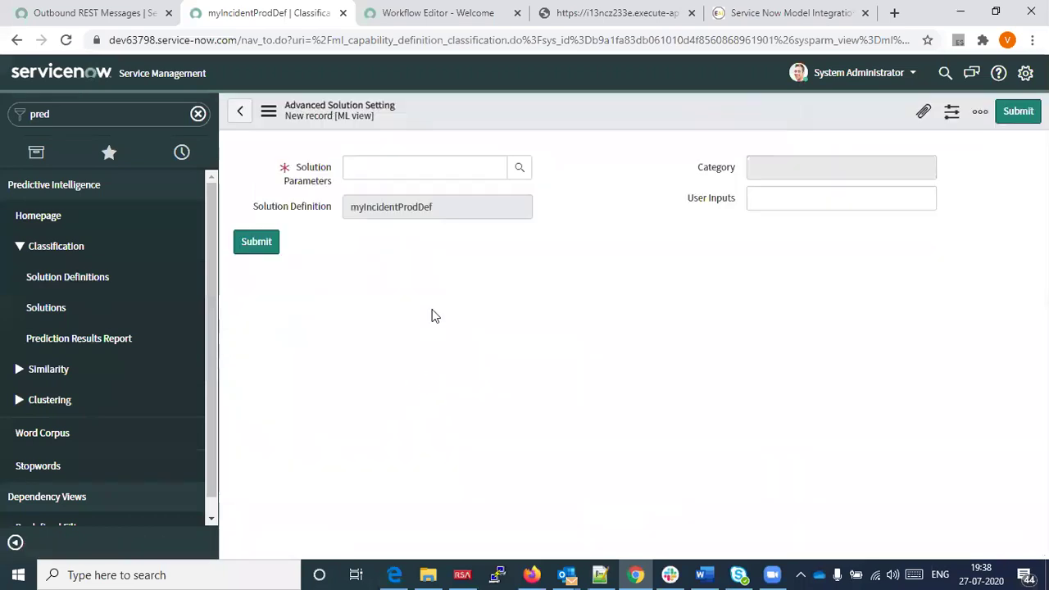
left_click(239, 116)
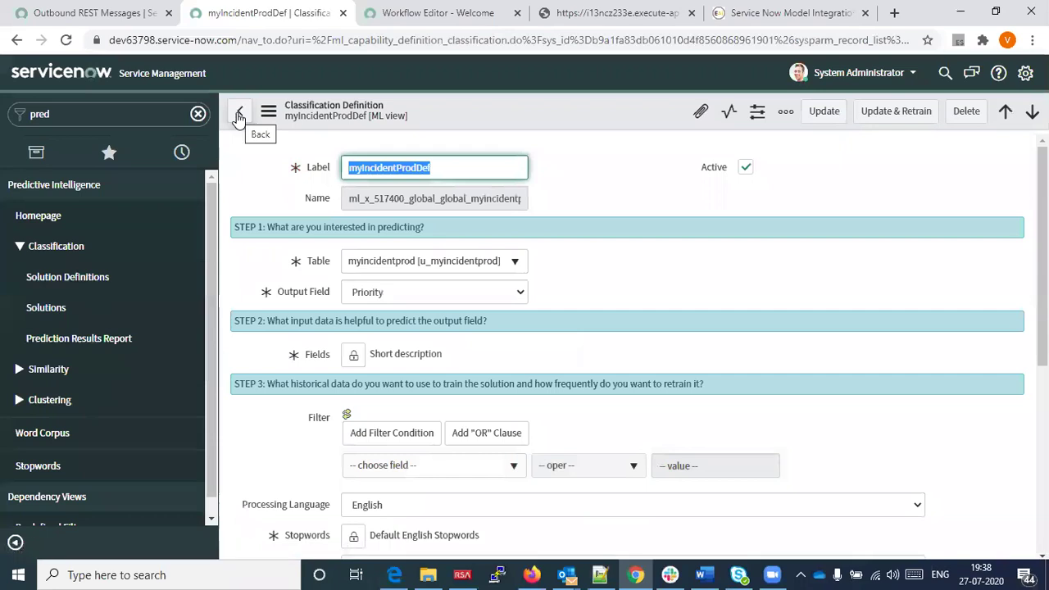
- Filter the navigator by perfo and open the Performance Analytics Dashboards overview
left_click(65, 114)
type("per")
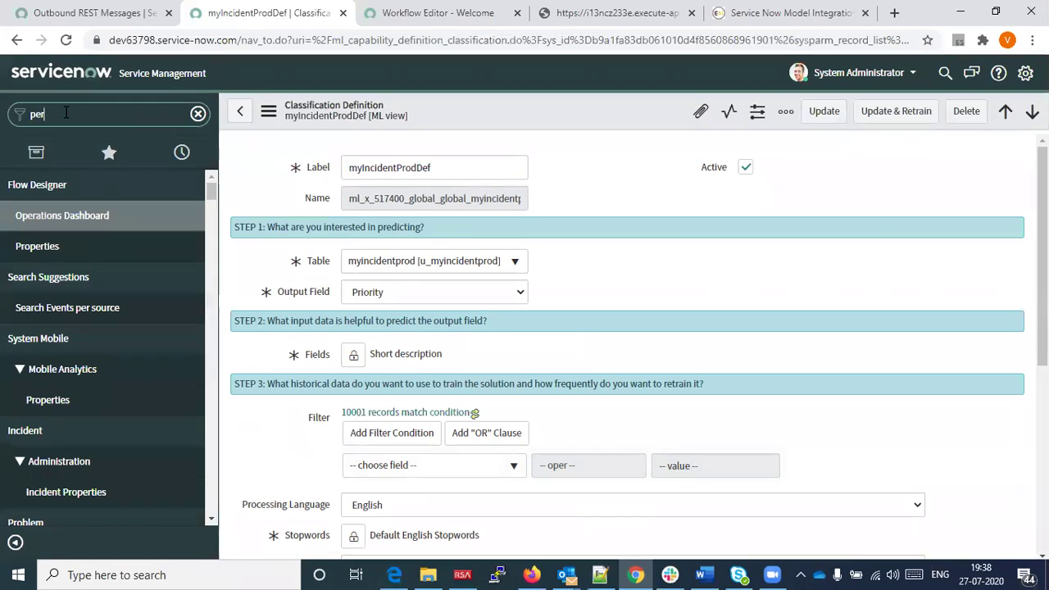
type("f")
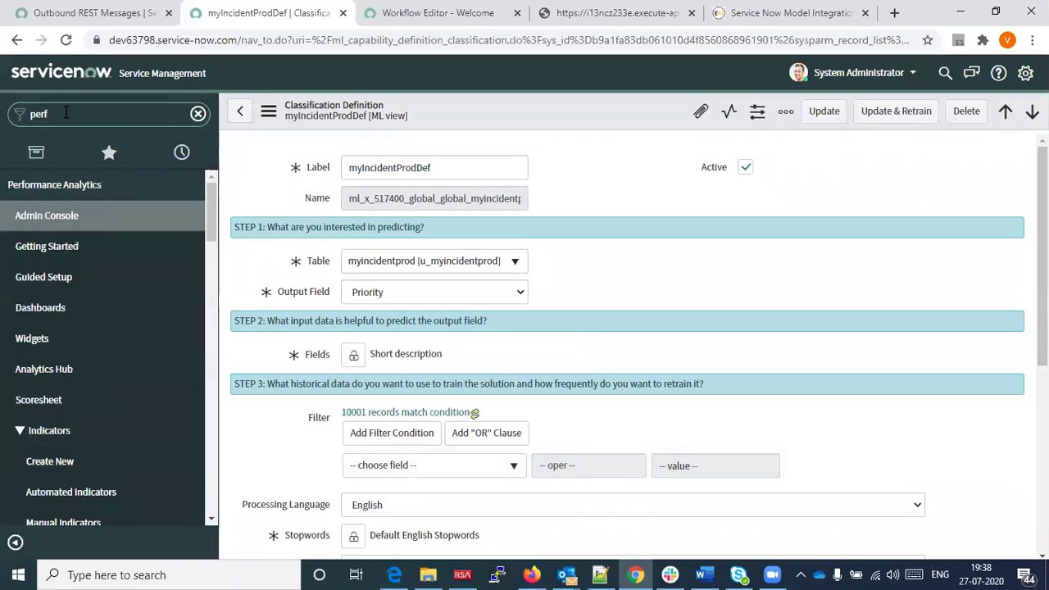
type("o")
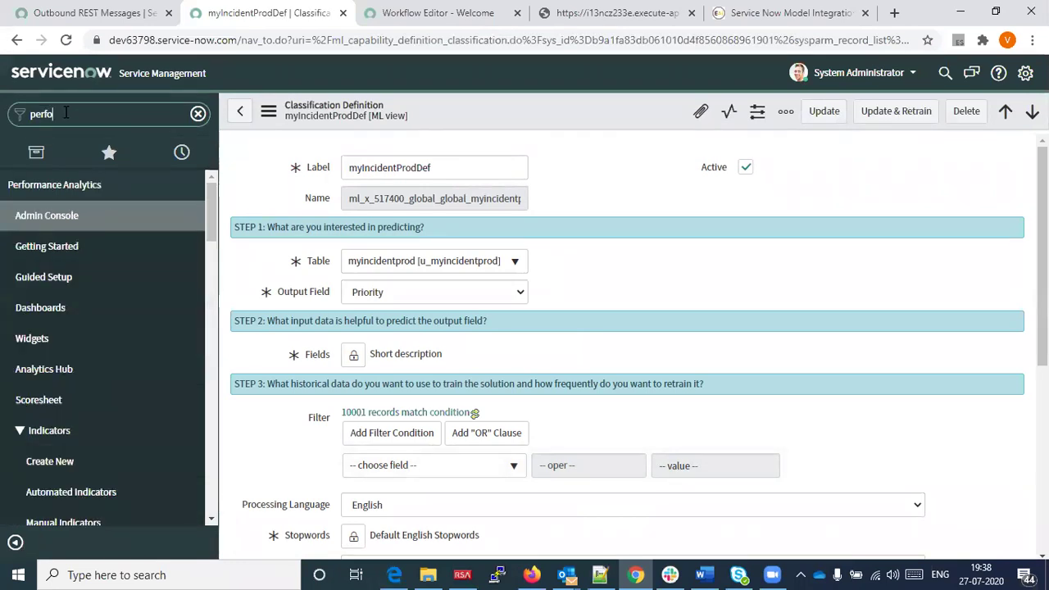
left_click(53, 309)
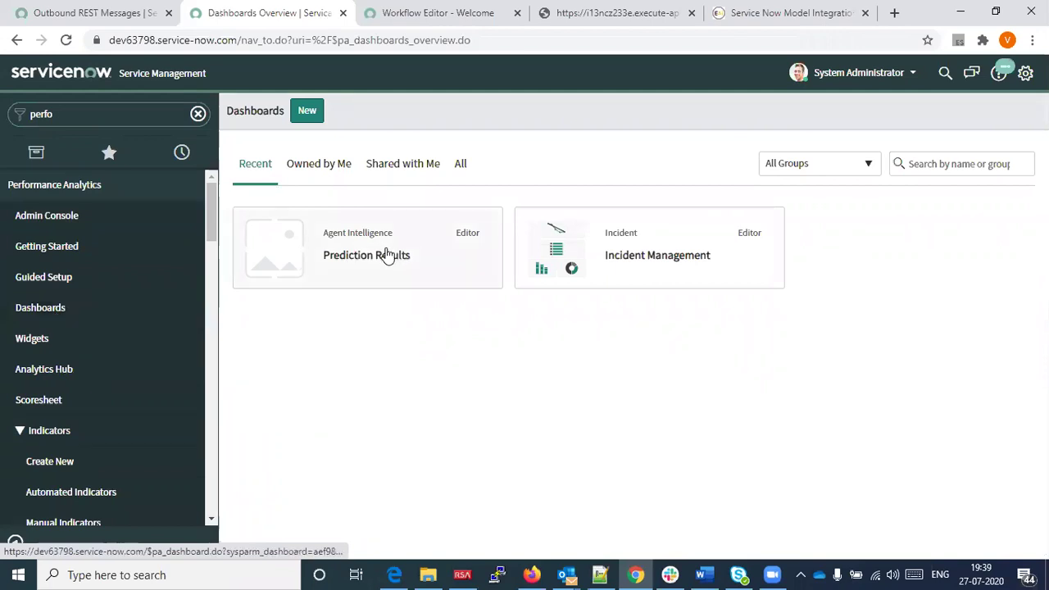
- Open the Prediction Results dashboard and review its coverage, precision and recall widgets
left_click(382, 259)
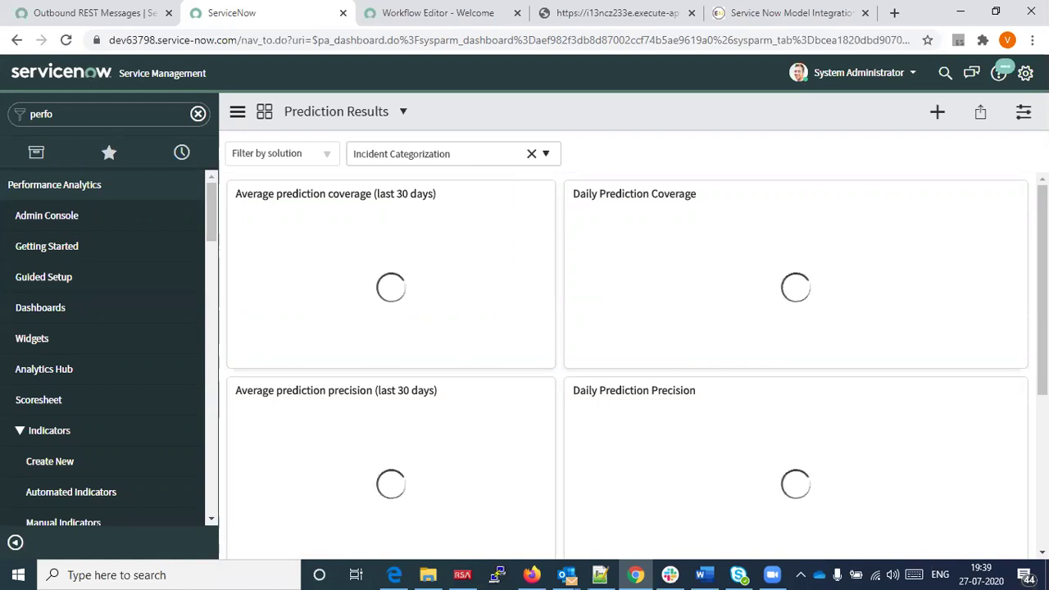
scroll(632, 369, "down", 2)
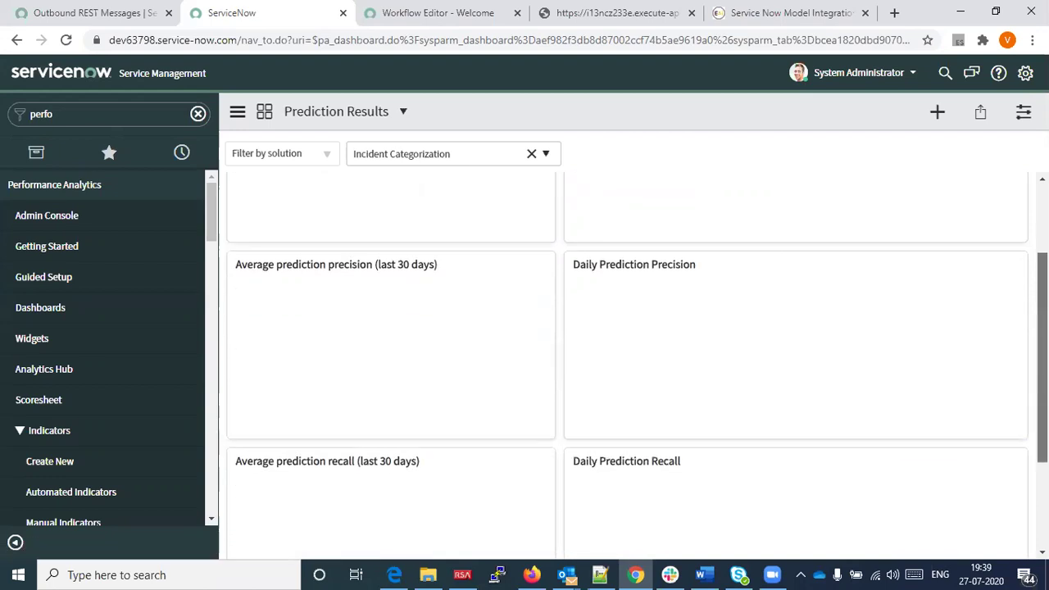
scroll(631, 369, "down", 2)
scroll(631, 369, "up", 4)
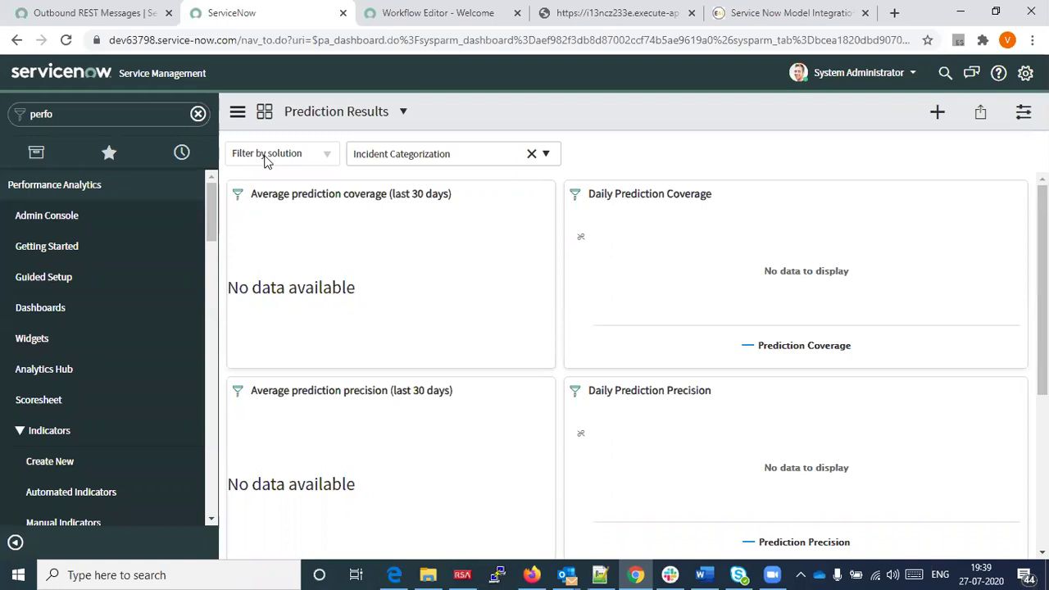
- Replace the navigator filter with cloud to look for cloud modules
left_click(67, 114)
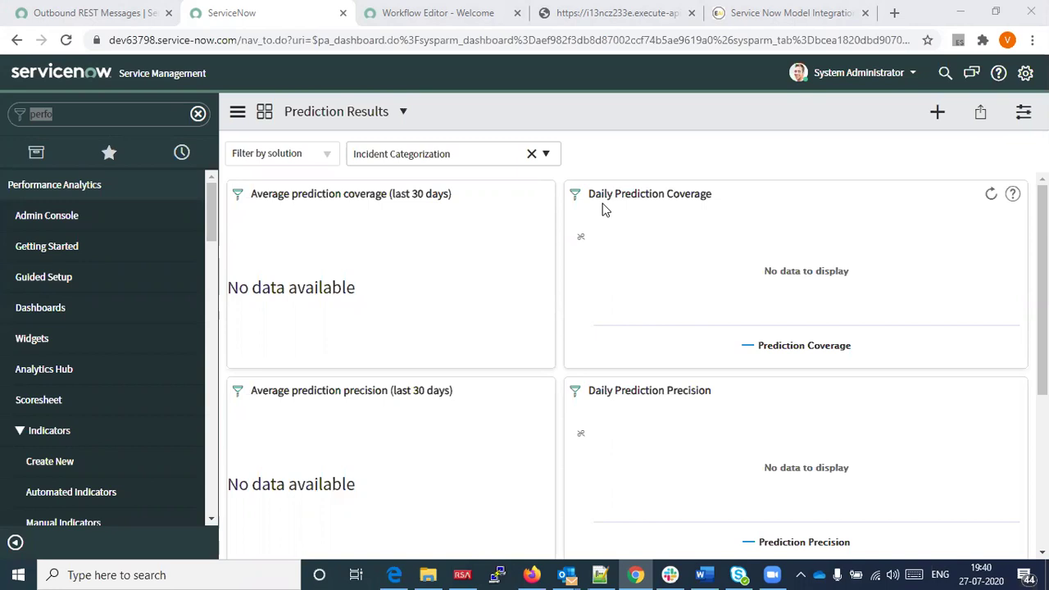
left_click(105, 118)
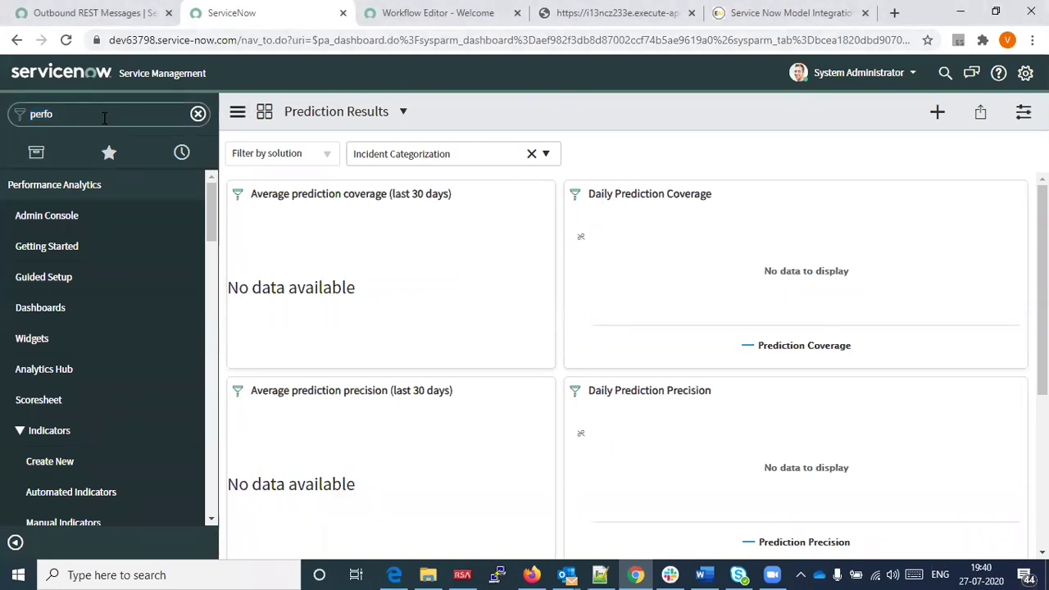
key("BackSpace")
key("BackSpace")
key("BackSpace")
key("BackSpace")
key("BackSpace")
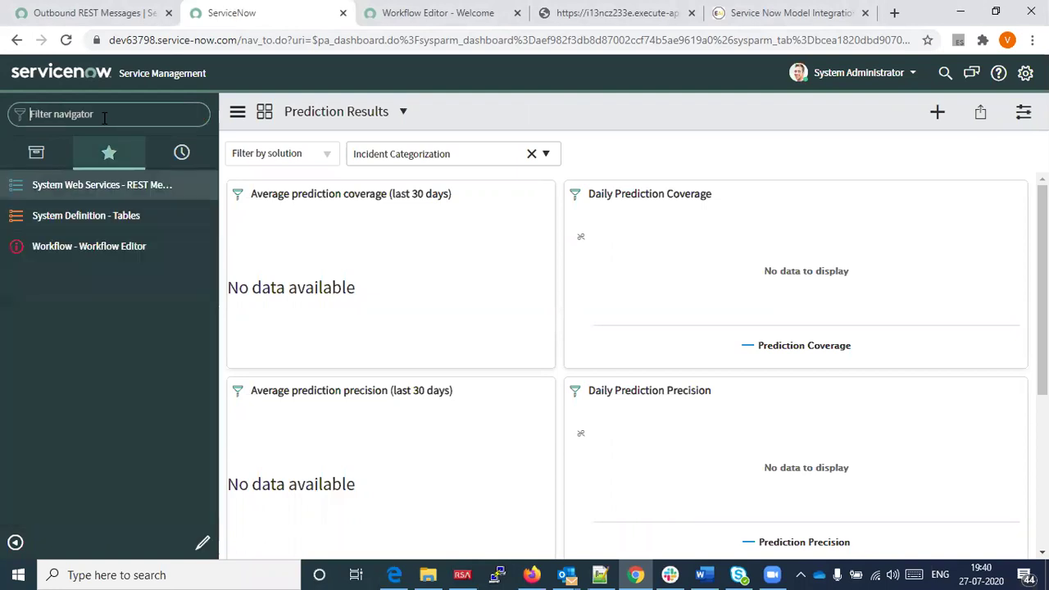
type("cloud")
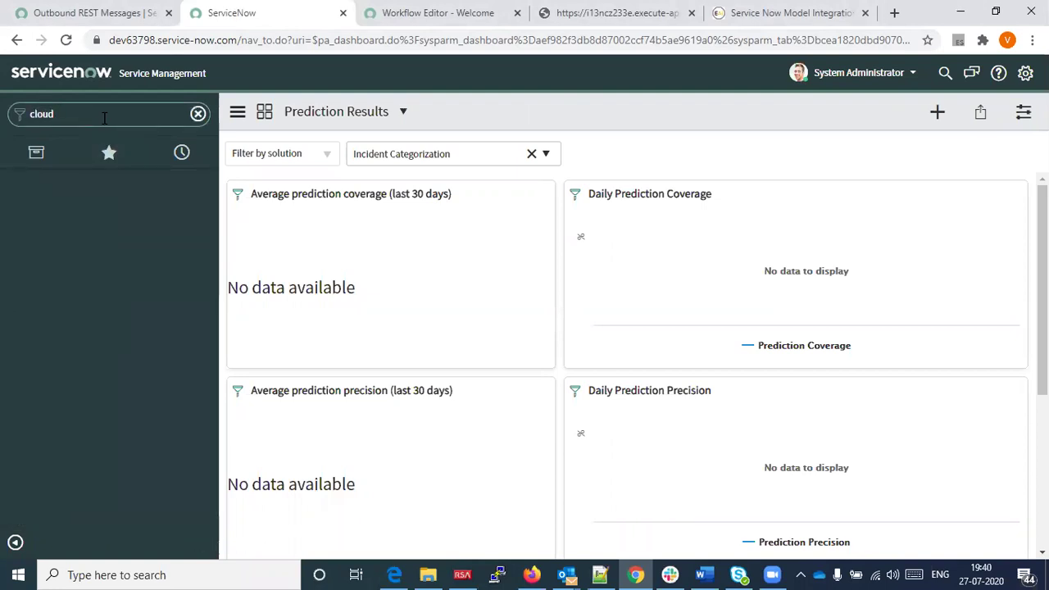
- Clear the navigator filter and search it for resou instead
key("BackSpace")
key("BackSpace")
key("BackSpace")
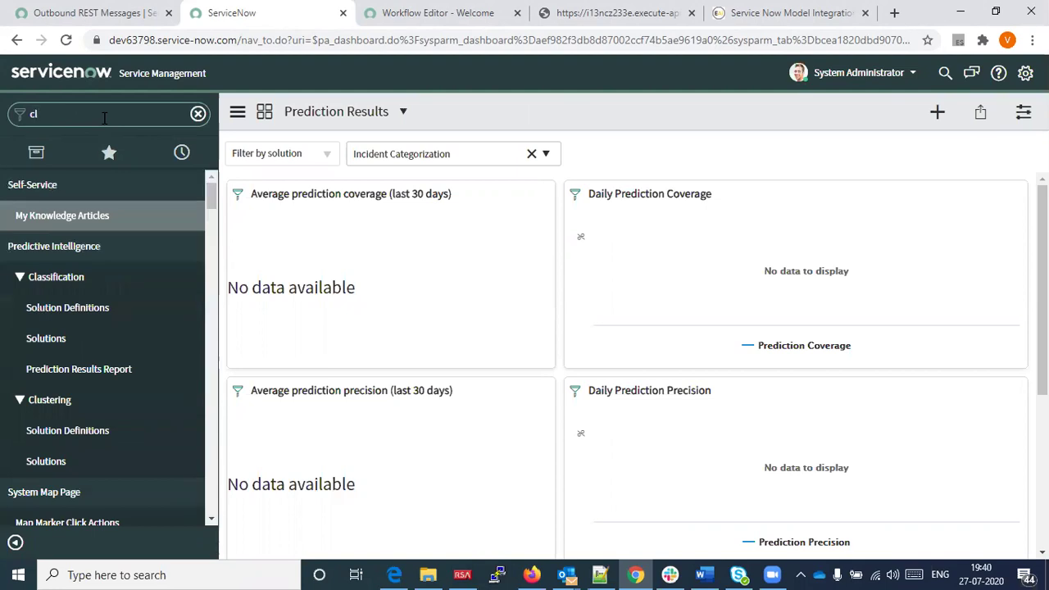
key("BackSpace")
key("BackSpace")
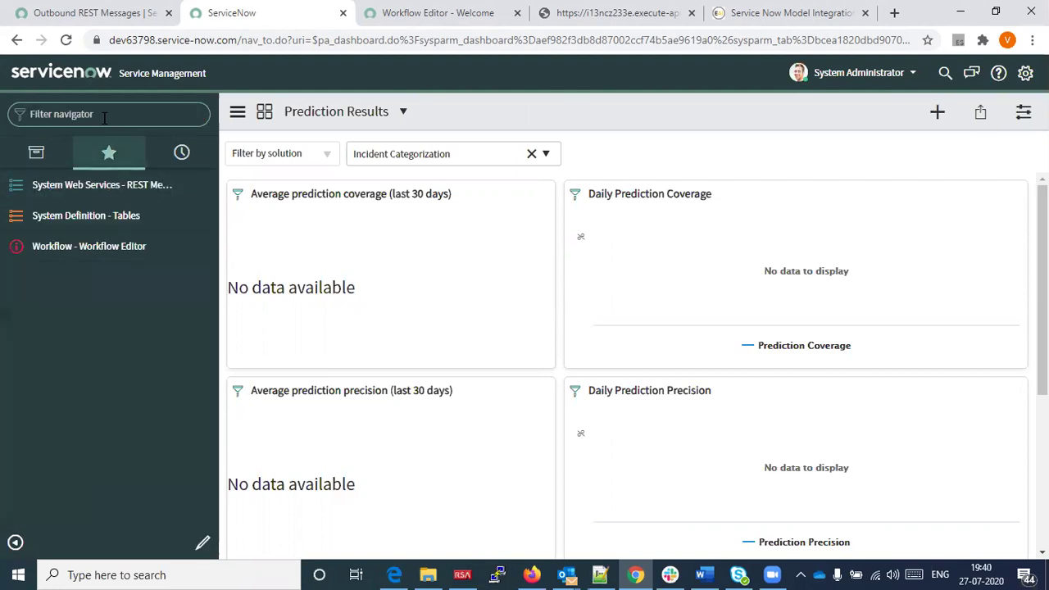
type("resou")
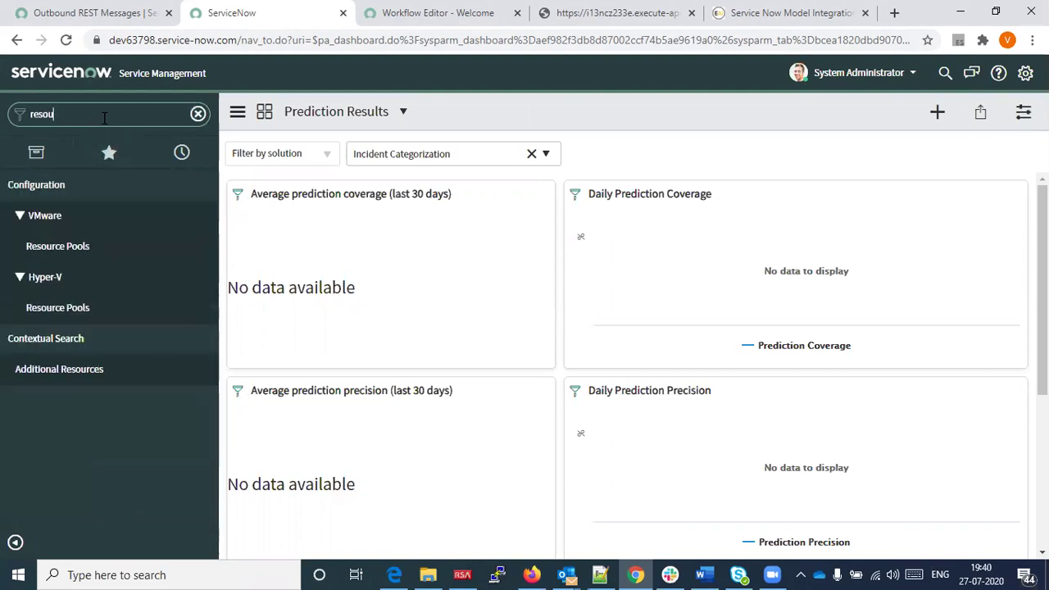
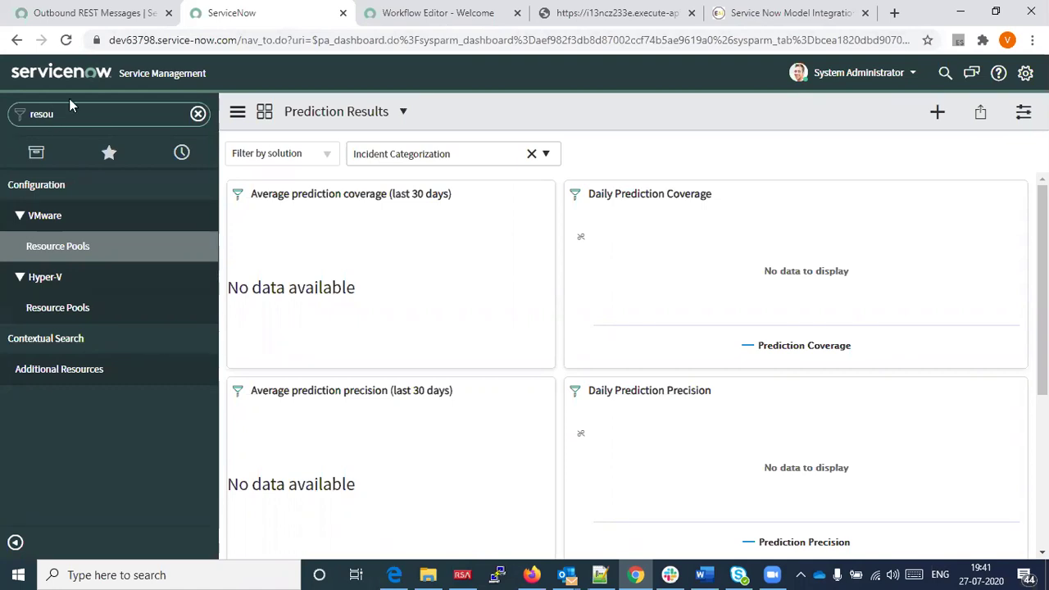
- Open the REST Messages list from the navigator favorites, view the demo_aws message and return to the list
left_click_drag(59, 114, 31, 115)
type("res")
left_click(109, 152)
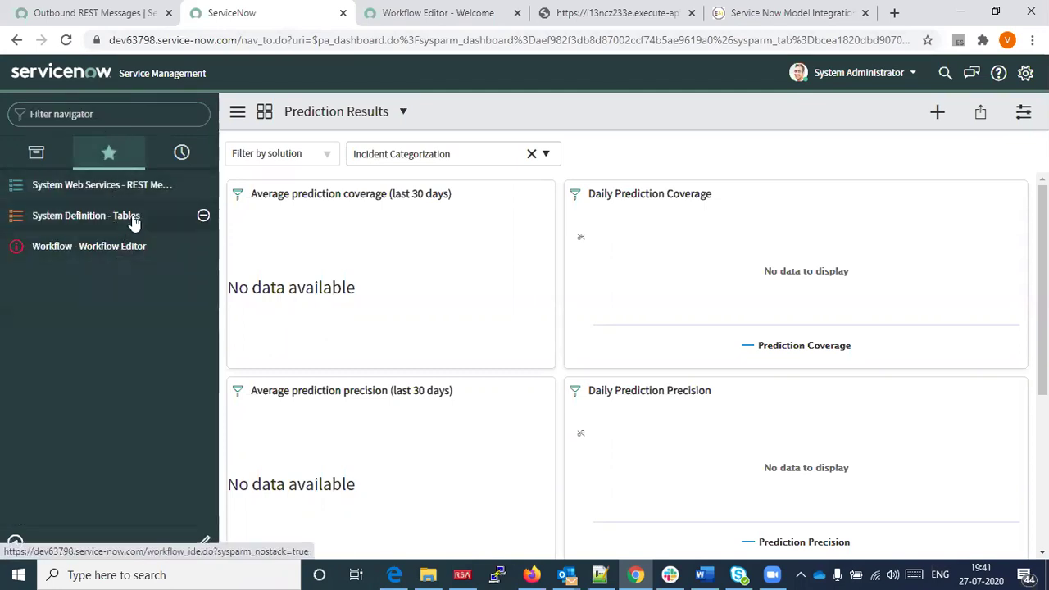
left_click(139, 185)
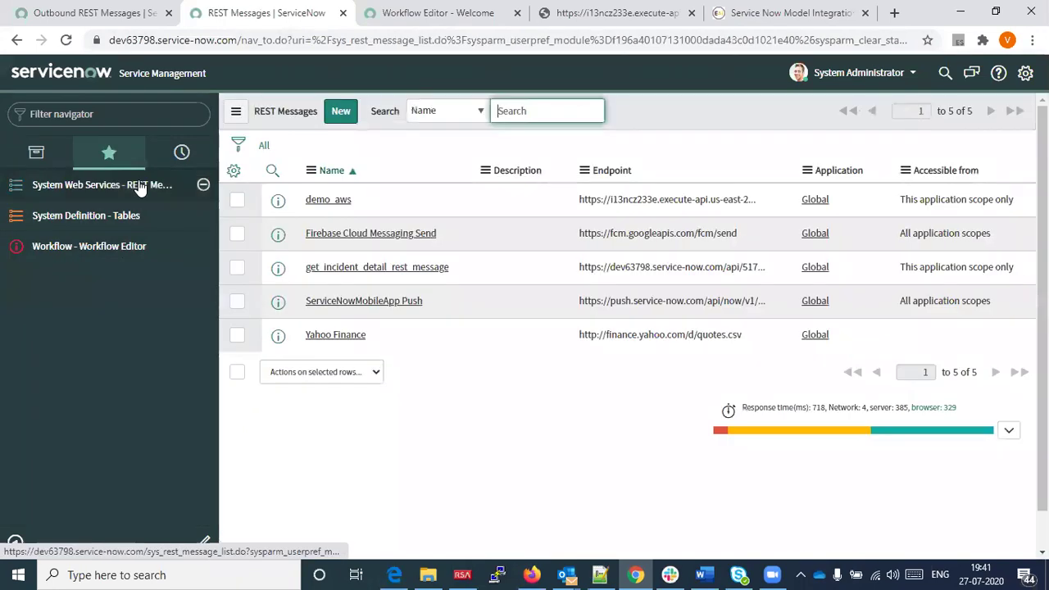
left_click(338, 203)
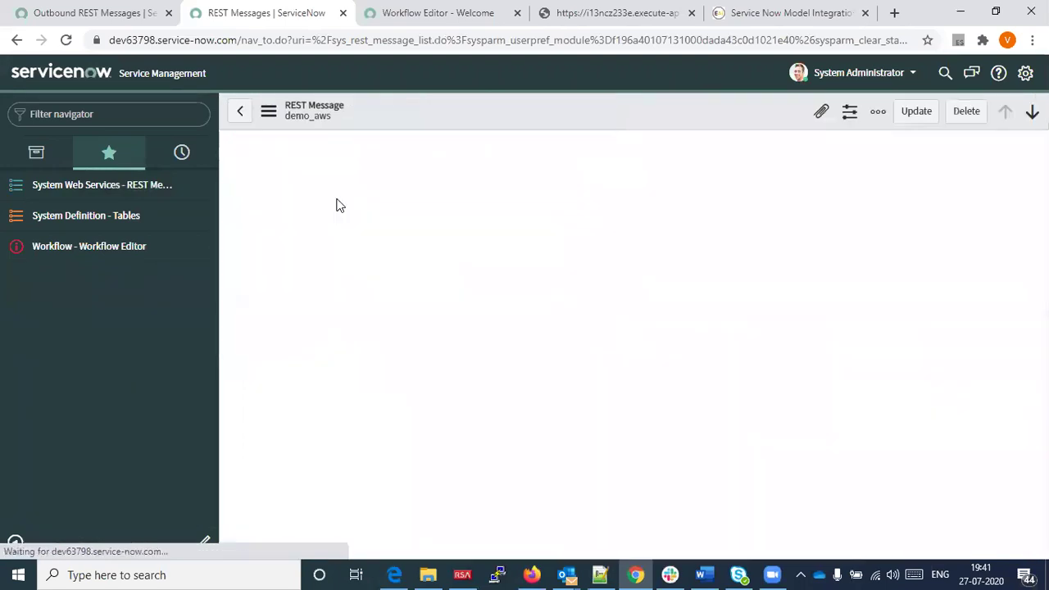
left_click(241, 111)
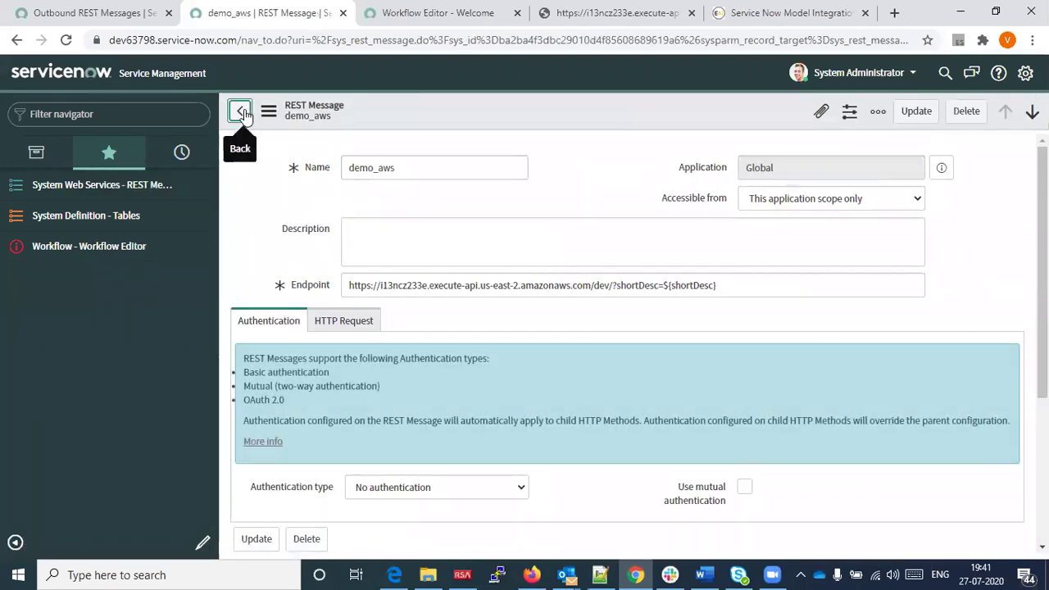
- Start a new REST message record and review its blank form and authentication settings
left_click(341, 111)
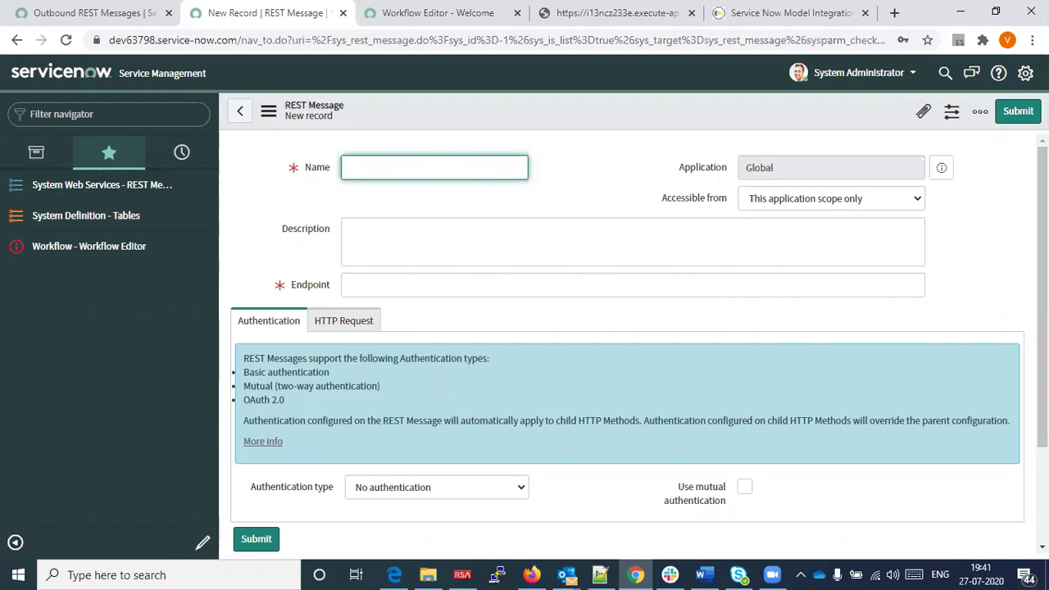
scroll(627, 345, "down", 2)
scroll(628, 344, "up", 2)
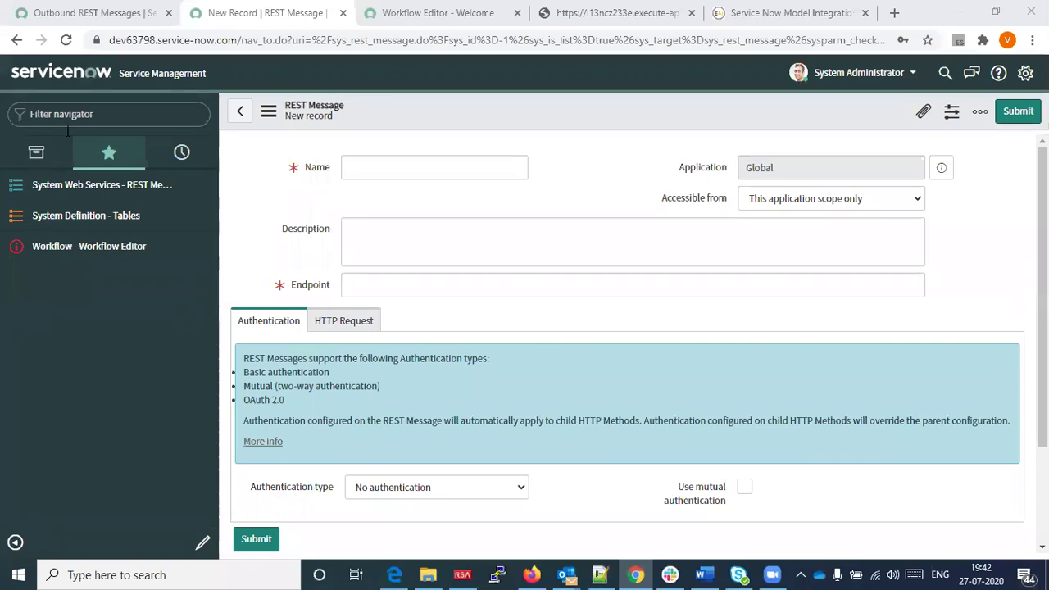
- Filter the navigator by Scripted and open the Scripted REST APIs list under Scripted Web Services
left_click(83, 111)
type("Scr")
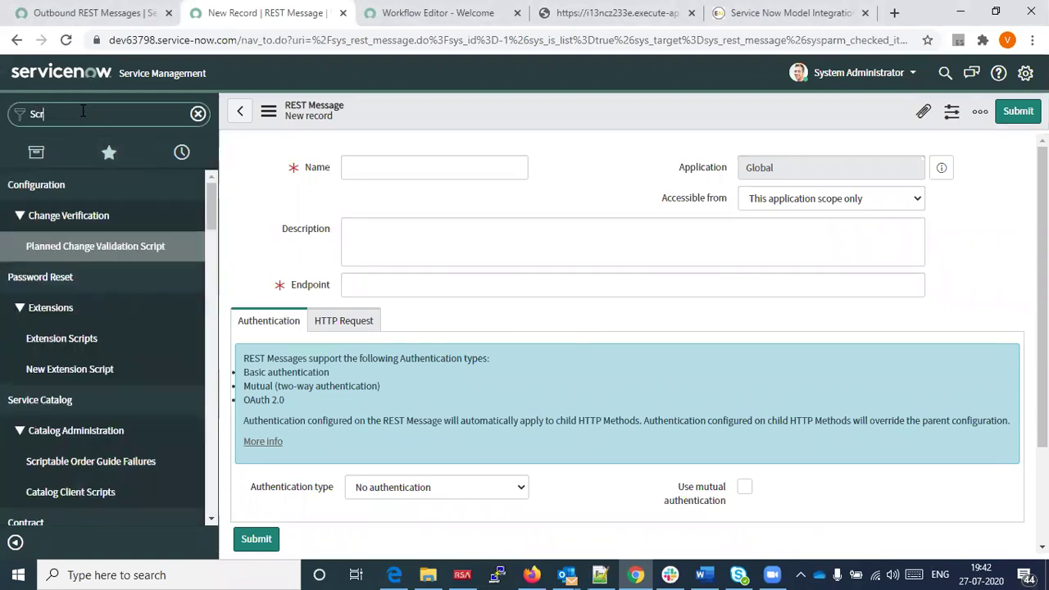
type("ipted")
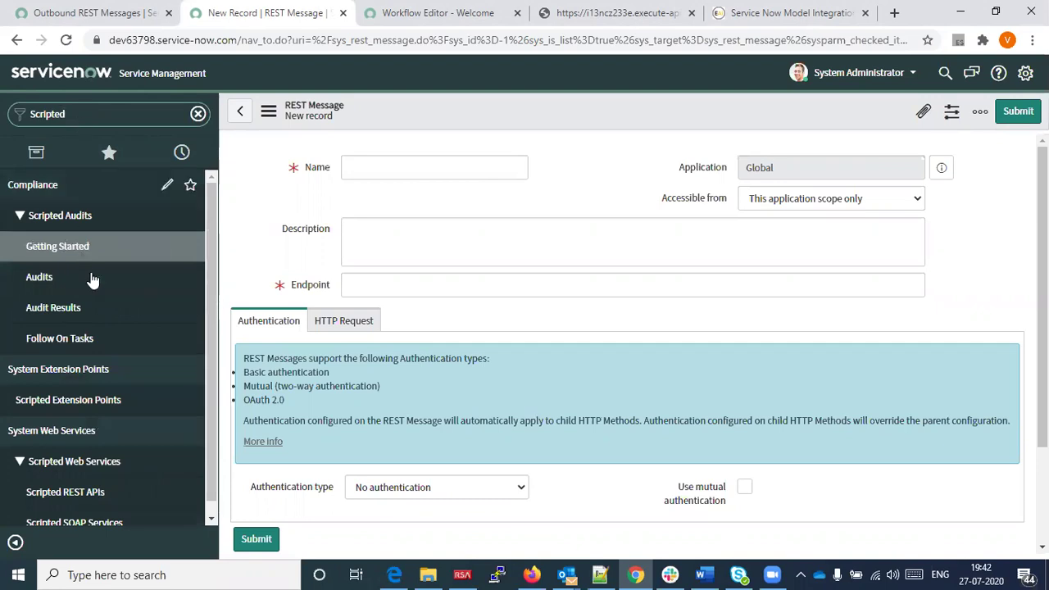
scroll(215, 336, "down", 1)
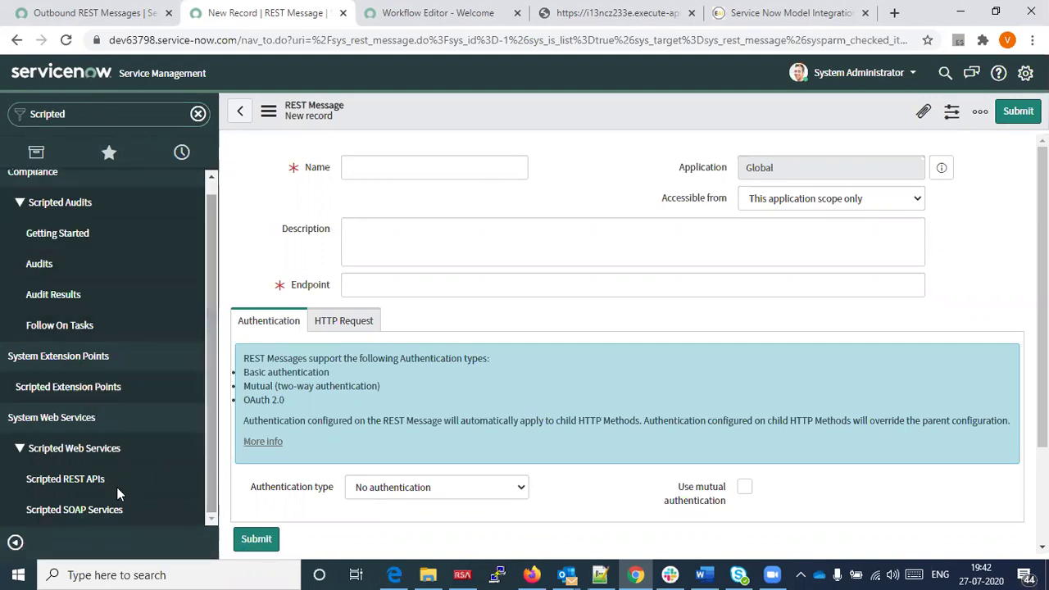
left_click(82, 482)
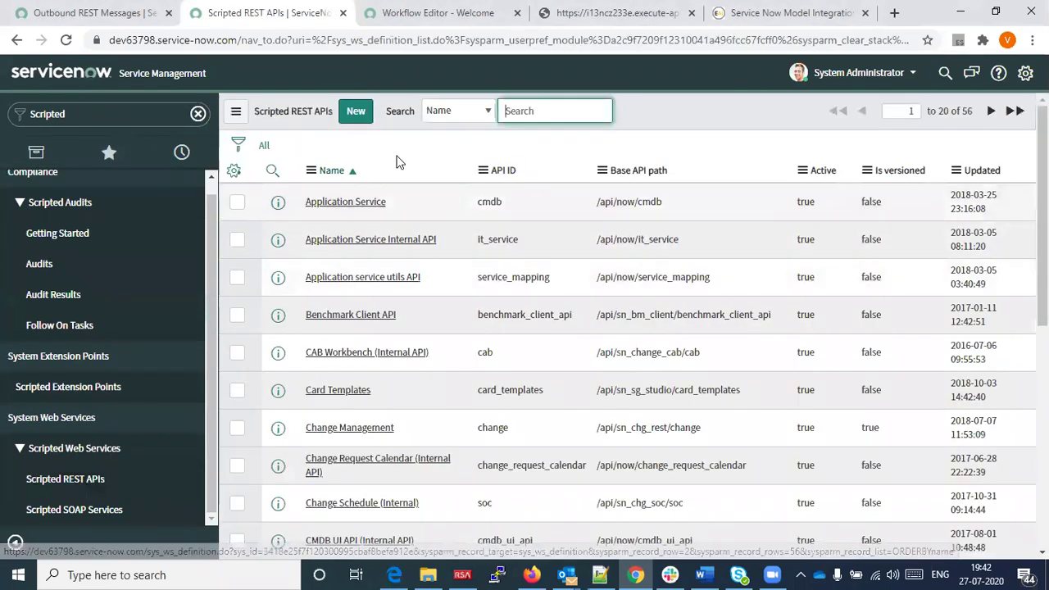
- Search the Scripted REST APIs list for get, open getIncidentDetails and review its settings and related resources
type("get")
key("Return")
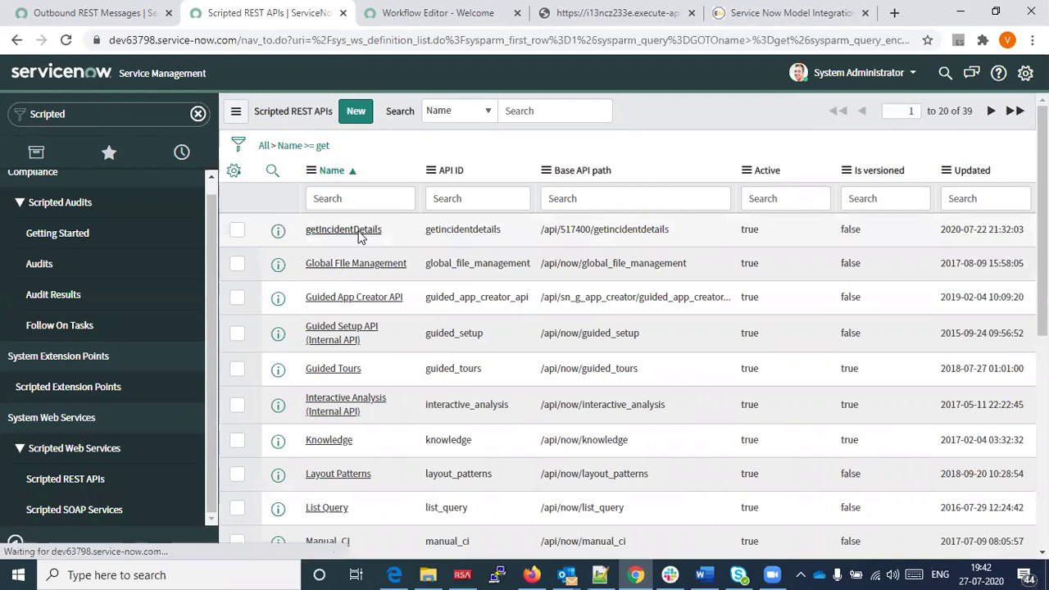
left_click(358, 232)
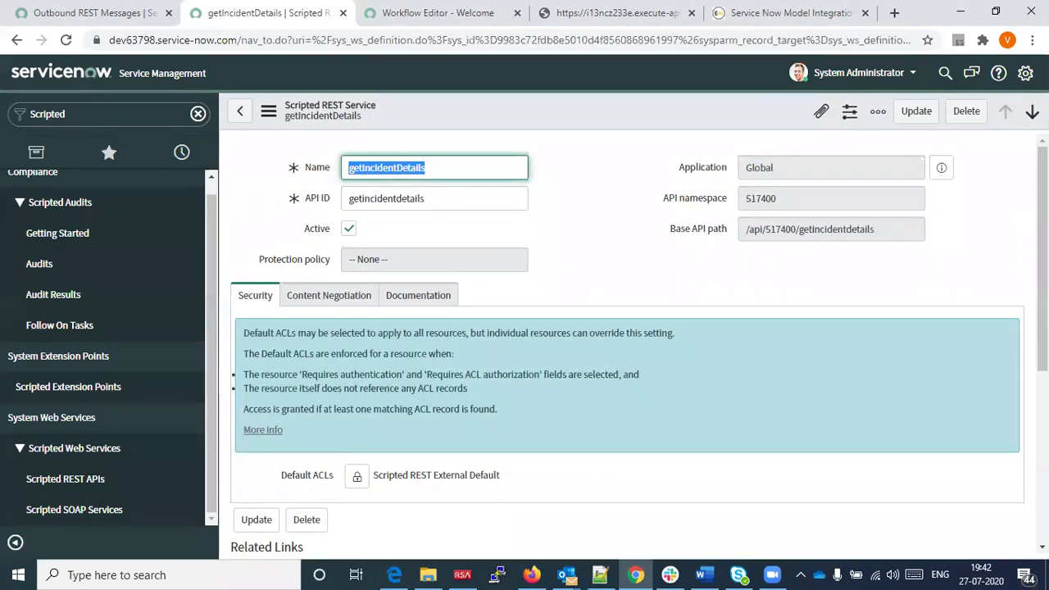
scroll(634, 343, "down", 3)
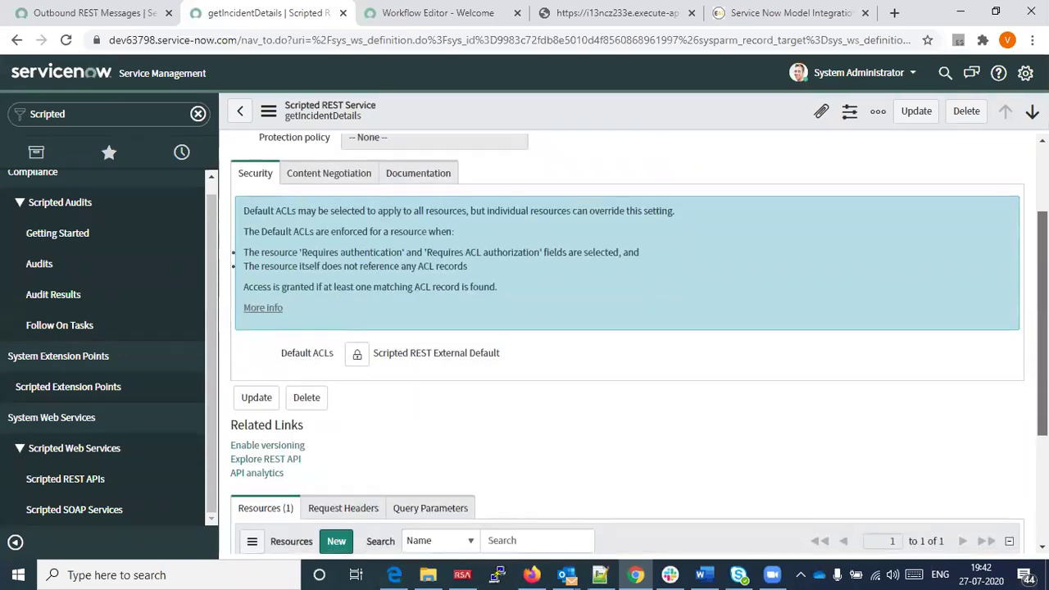
scroll(633, 343, "down", 4)
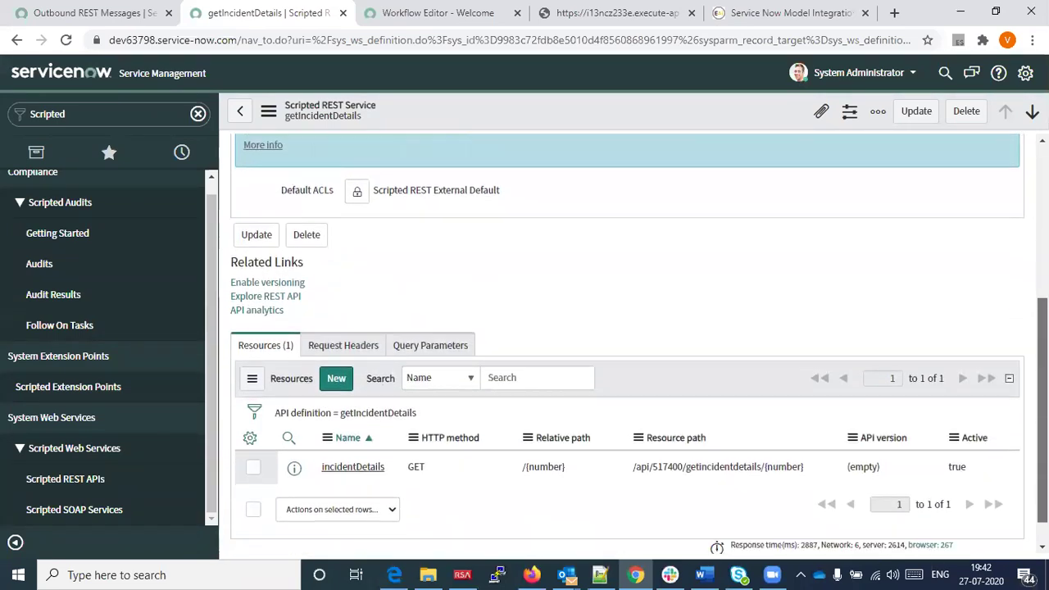
scroll(634, 343, "up", 5)
scroll(633, 343, "up", 2)
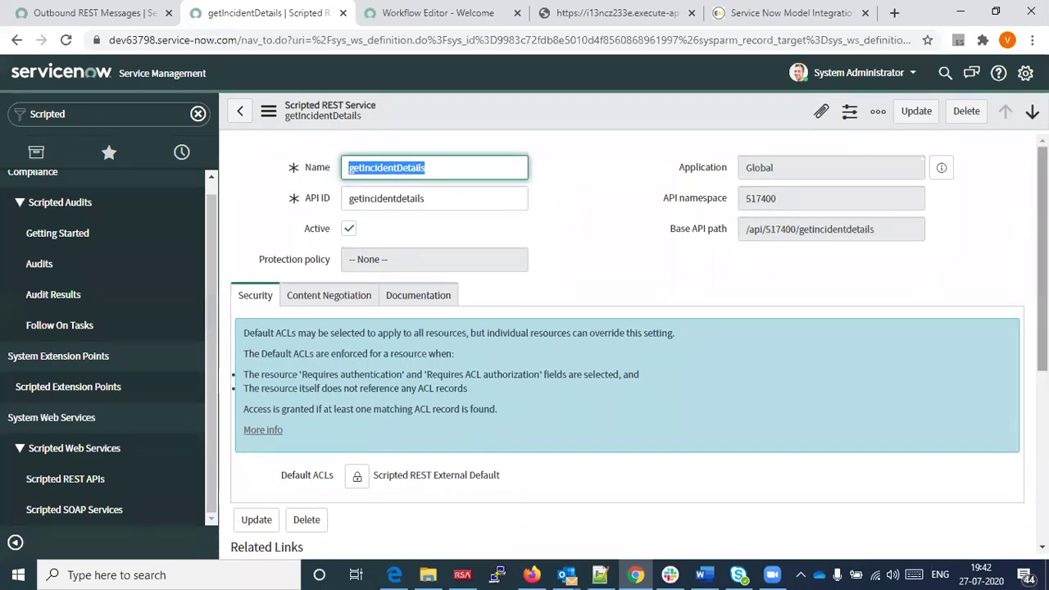
scroll(1043, 246, "down", 6)
scroll(375, 460, "down", 1)
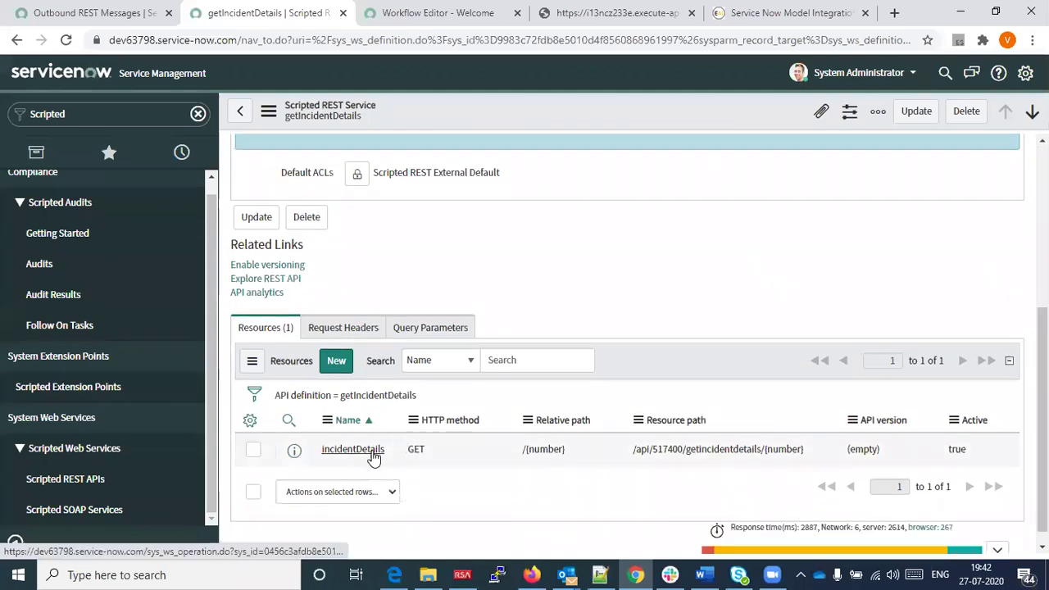
- Open the incidentDetails resource of the getIncidentDetails API and examine its request routing and script
left_click(374, 456)
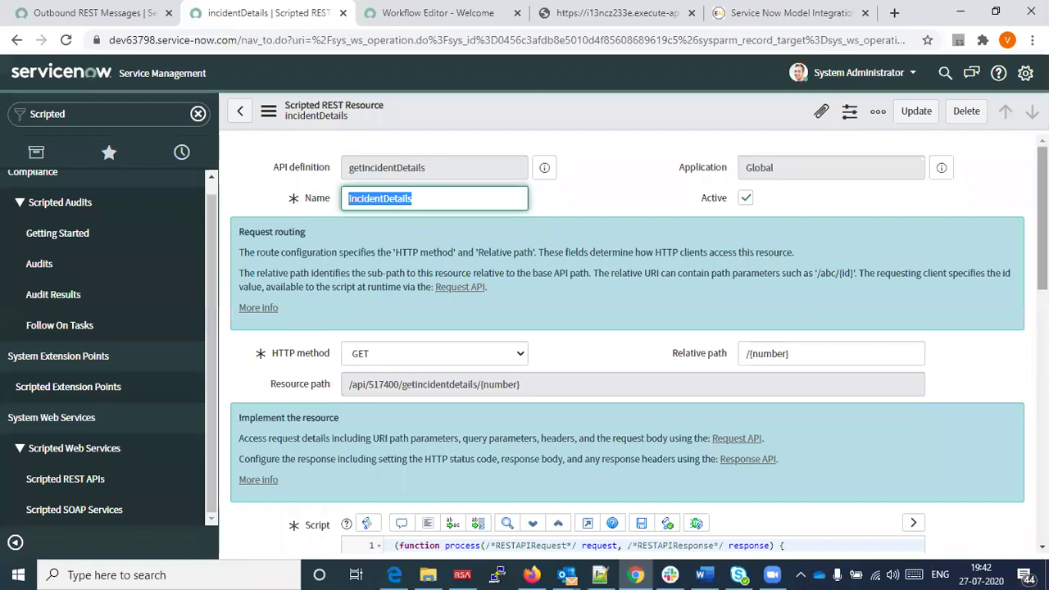
scroll(373, 458, "down", 3)
scroll(565, 285, "down", 2)
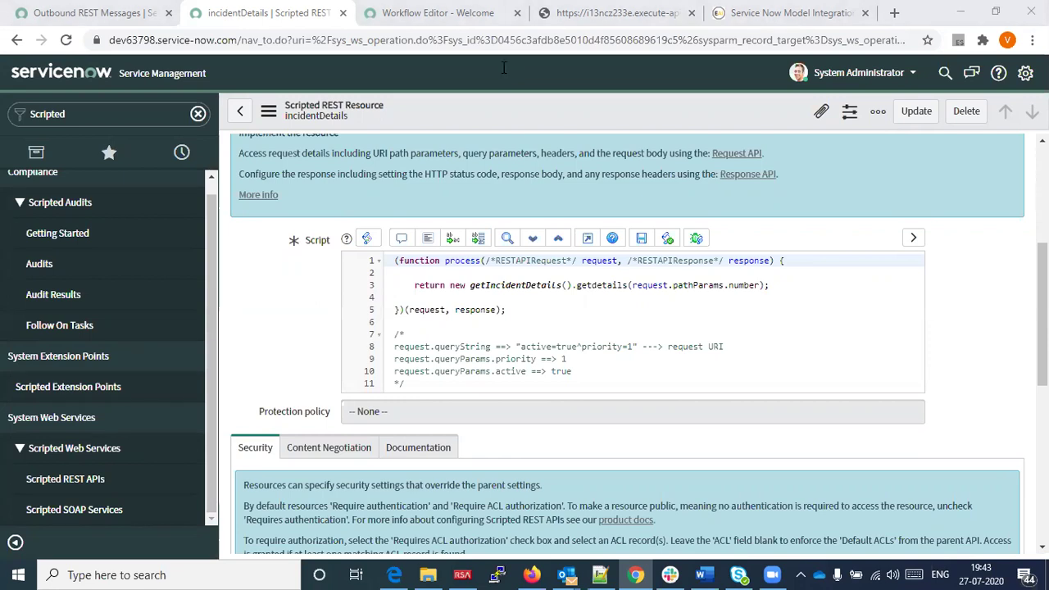
- Filter the navigator by rest, browse the matching modules and open the REST Messages list from the favorites
left_click(92, 114)
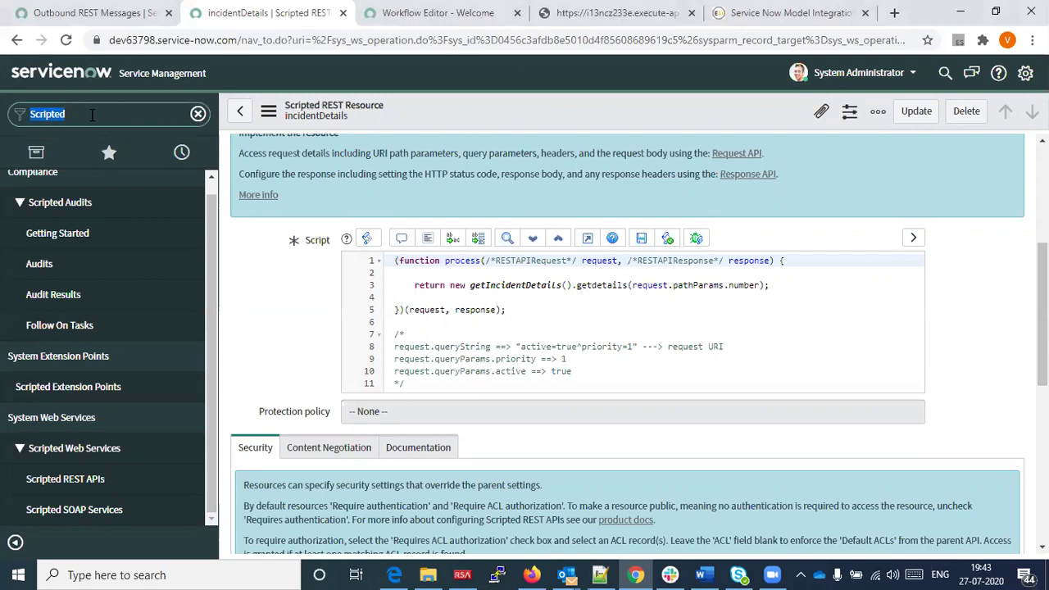
type("rest")
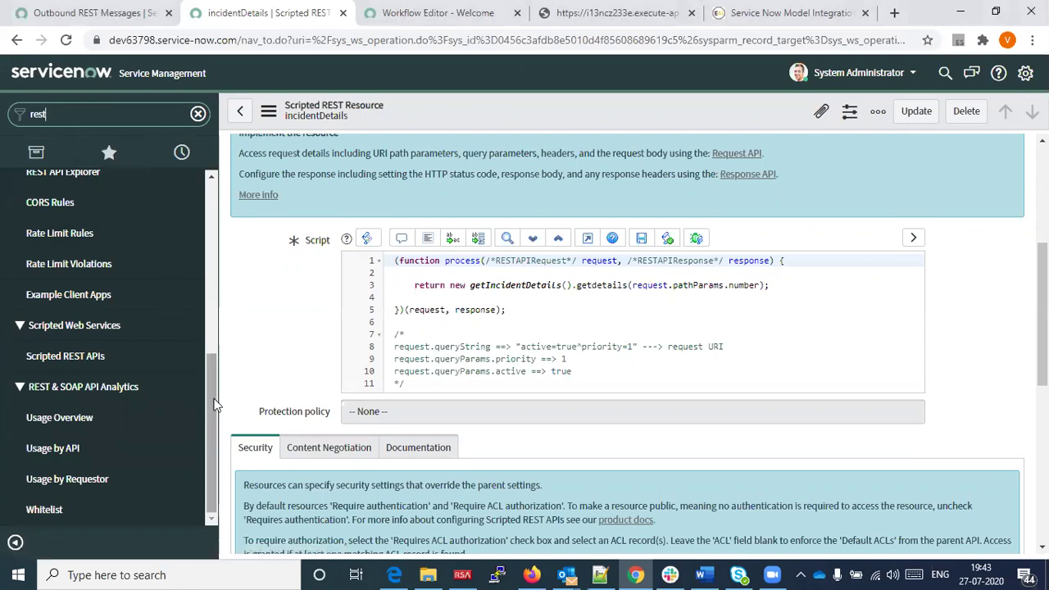
left_click_drag(214, 403, 205, 334)
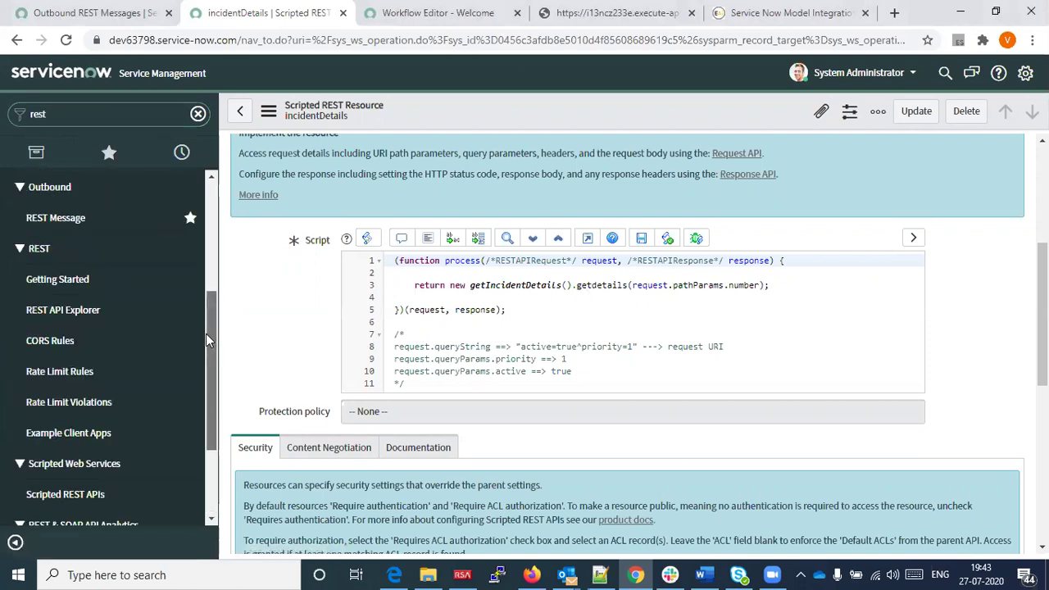
left_click(107, 153)
left_click(112, 186)
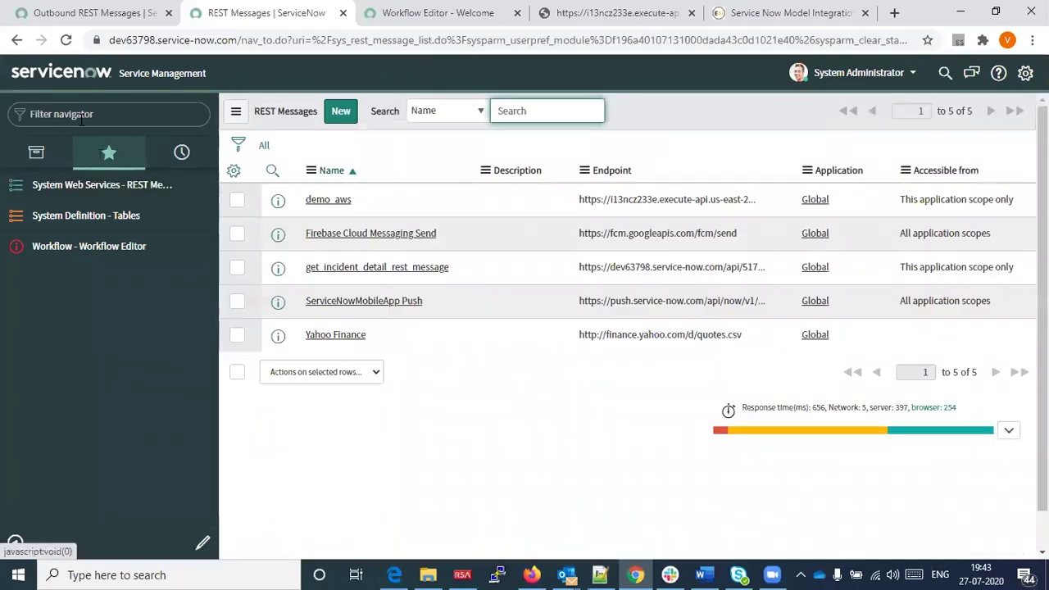
- Filter all applications by rest, open REST Message under Outbound and start a blank REST message record
left_click(37, 153)
left_click(62, 107)
type("rest")
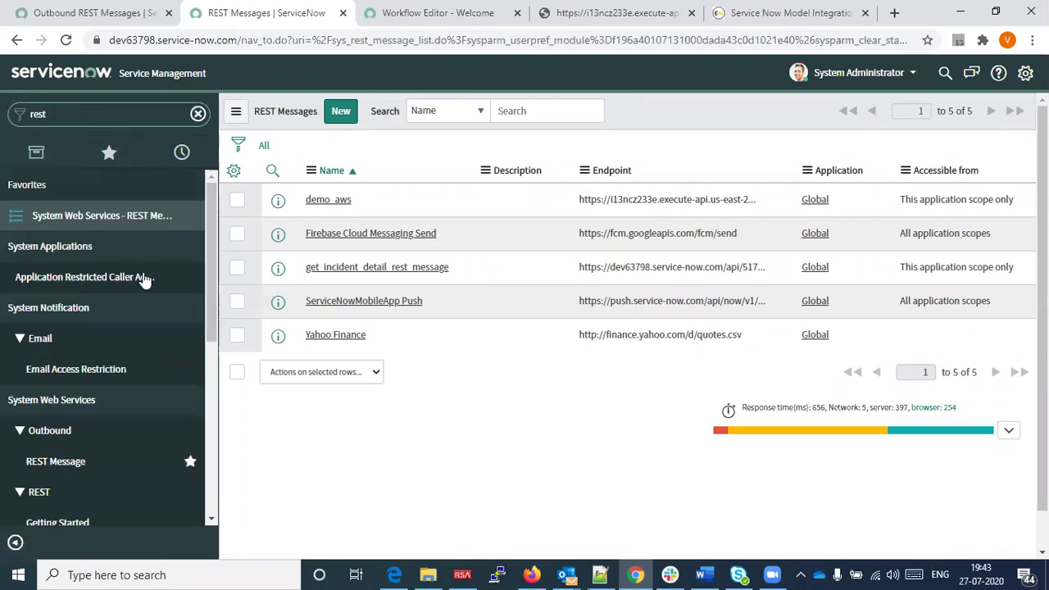
left_click_drag(211, 234, 202, 324)
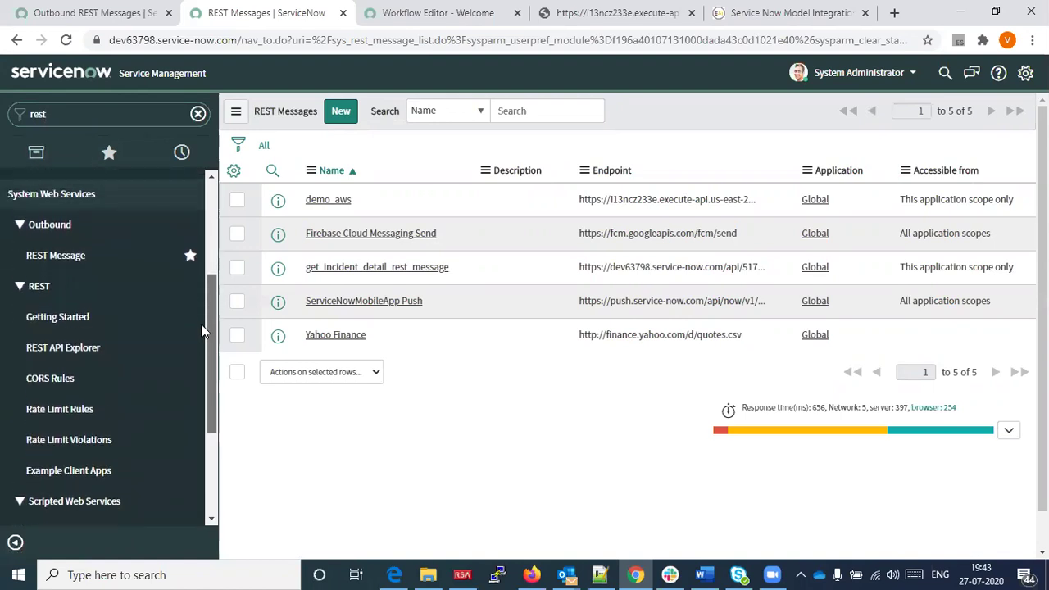
left_click(70, 257)
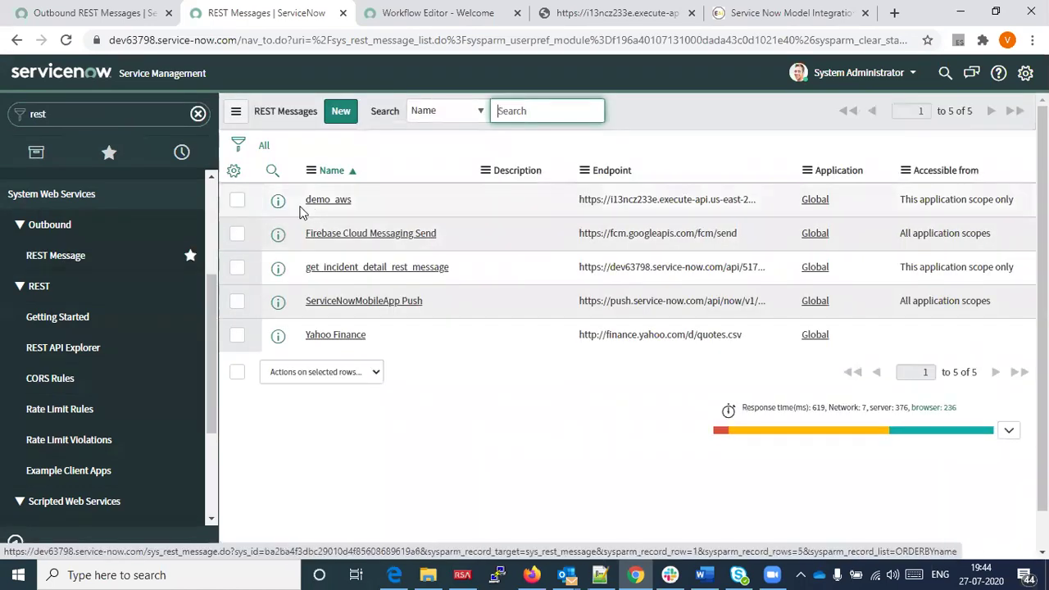
left_click(342, 110)
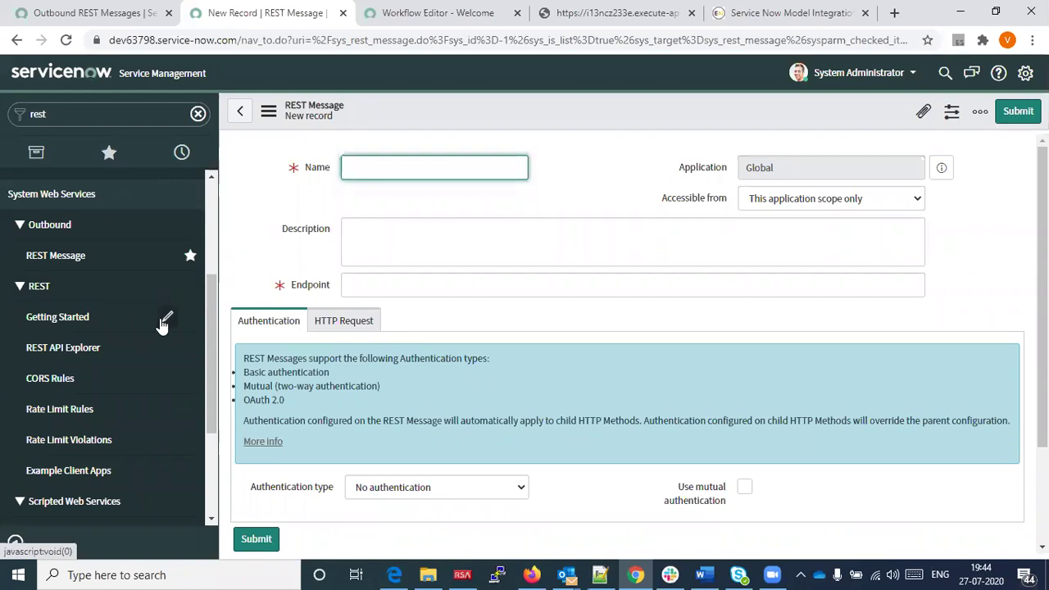
- Open the REST API Explorer and choose the 517400 namespace
left_click(81, 346)
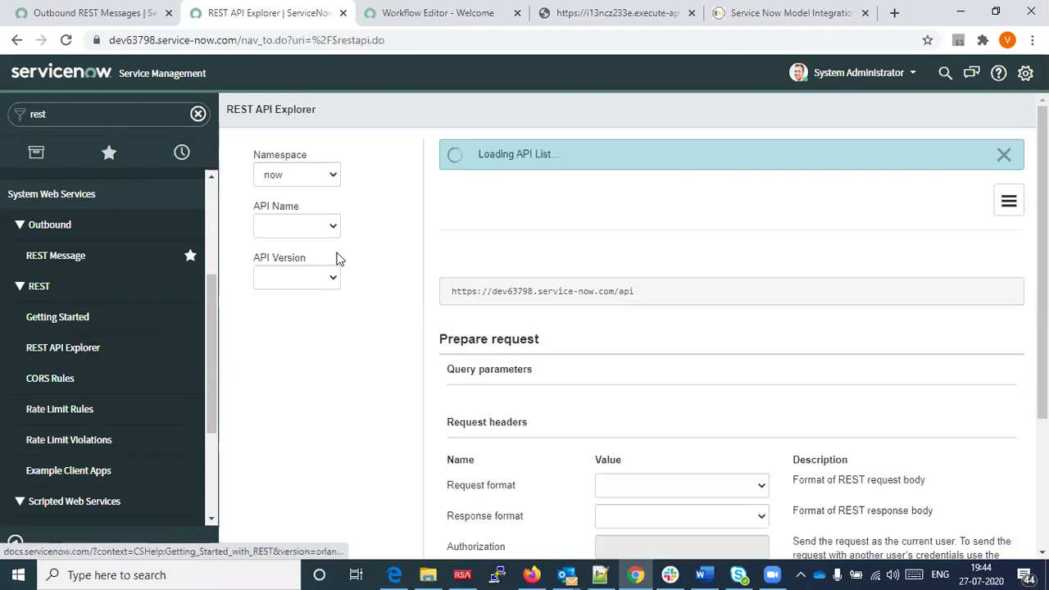
left_click(334, 177)
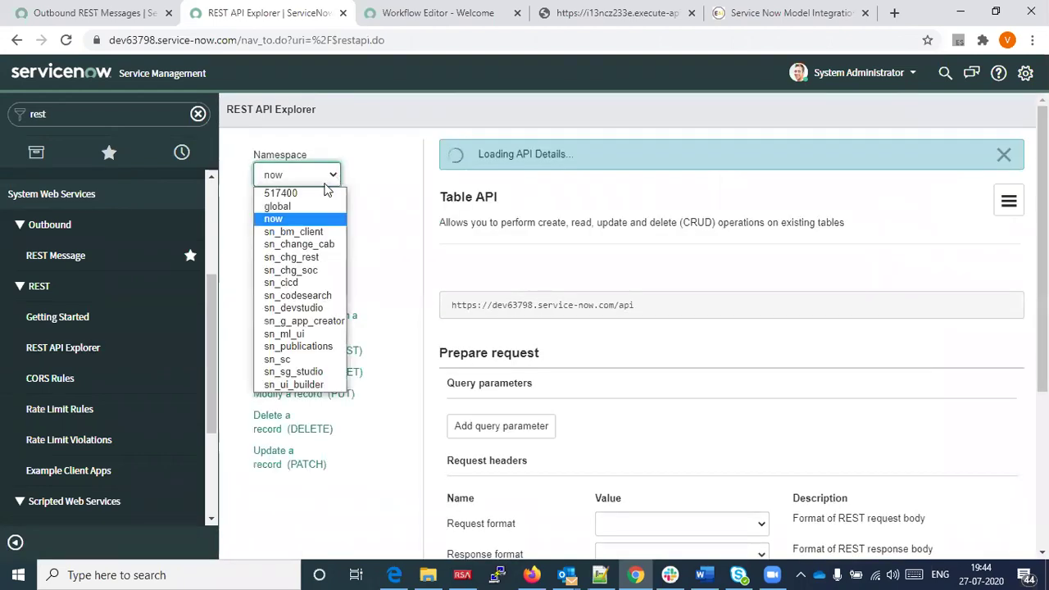
left_click(313, 202)
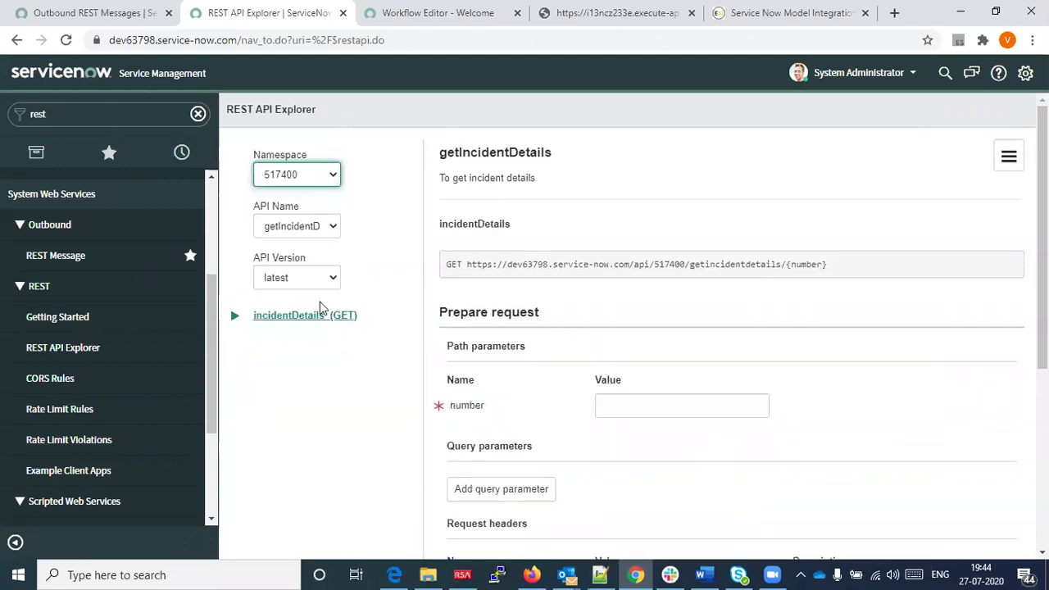
- Switch the explorer's namespace to now and browse its available API names
left_click(332, 175)
left_click(297, 220)
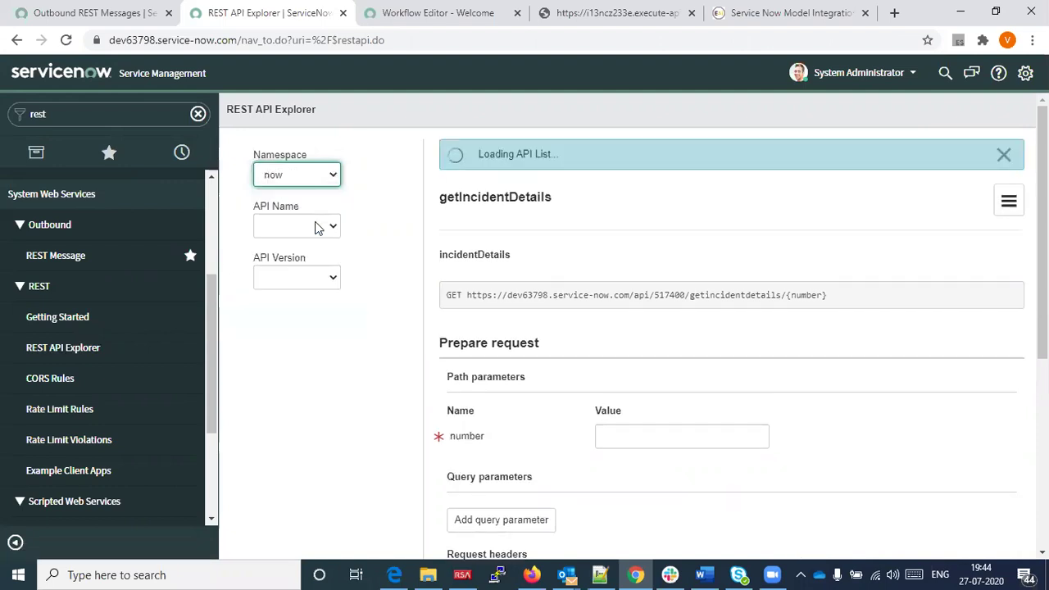
left_click(332, 229)
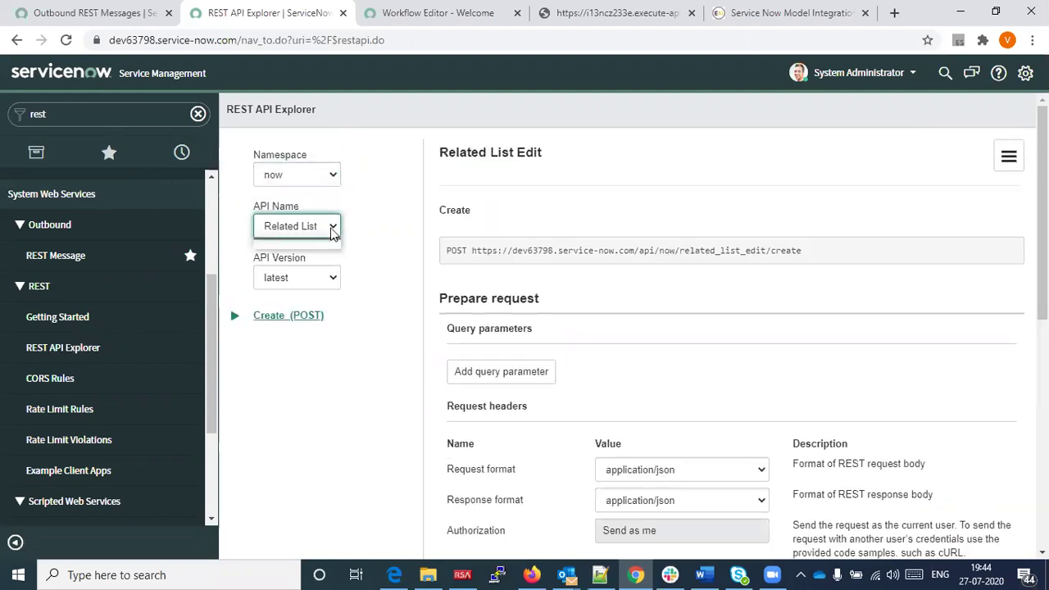
left_click(377, 238)
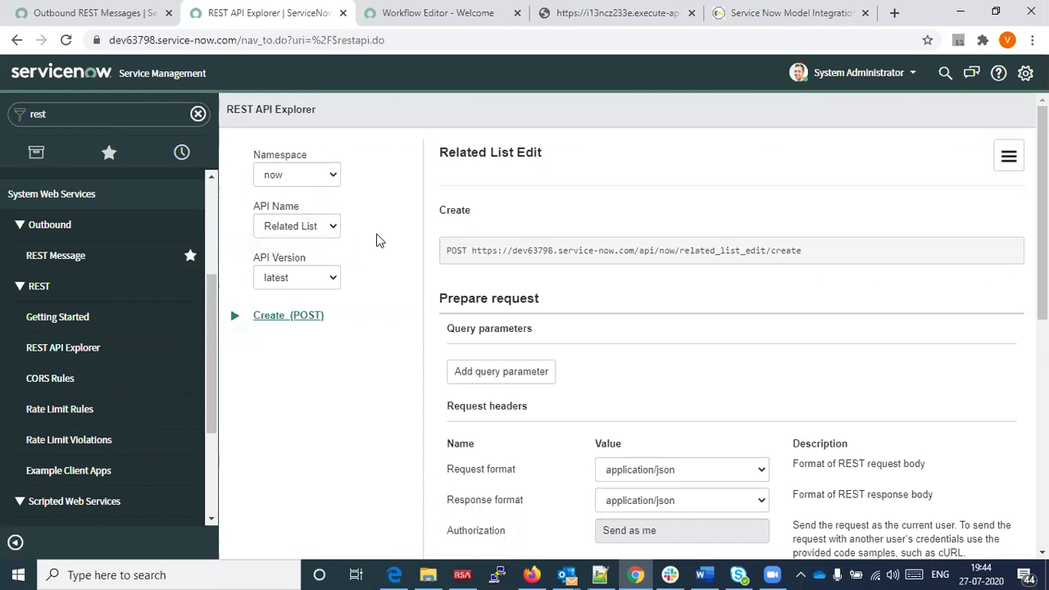
- Set the namespace to 517400 again and make the number path parameter ready for entry
left_click(334, 176)
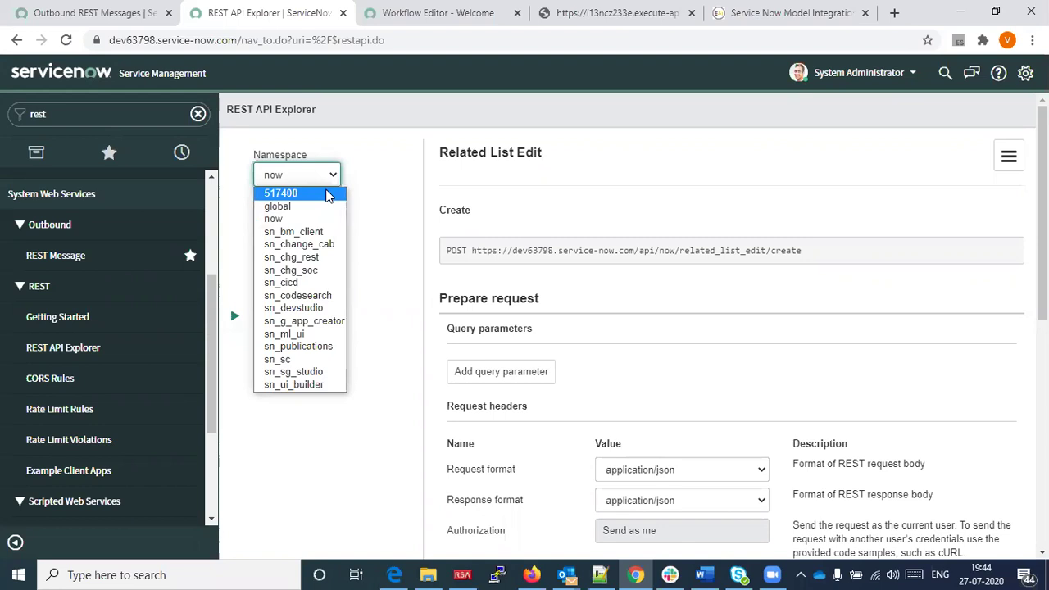
left_click(328, 194)
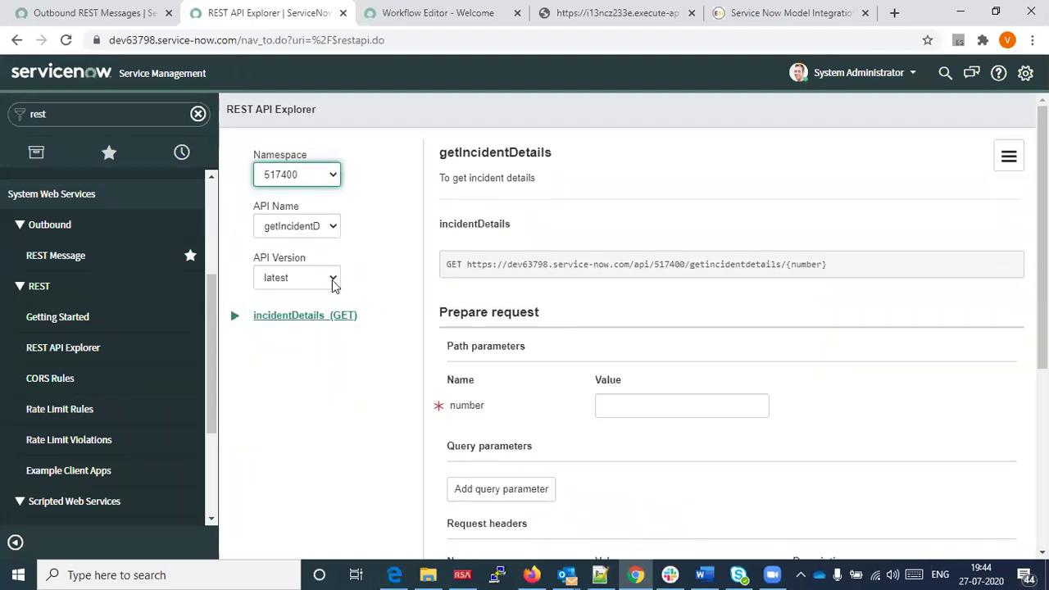
left_click(642, 408)
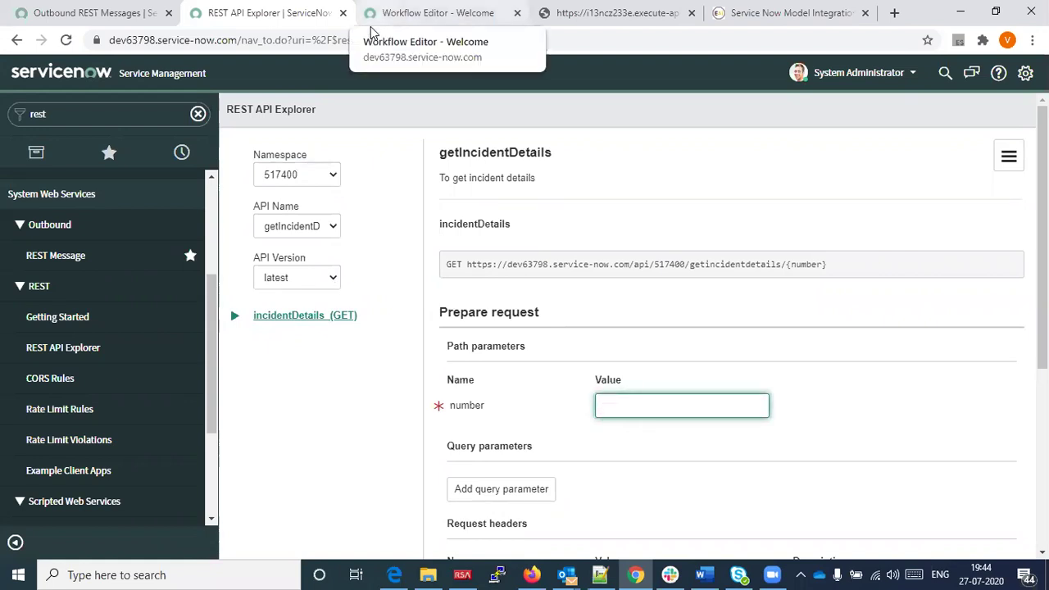
- Switch to Firefox and copy the incident number INC0010013 from the myLambdaFunction request URL
left_click(532, 575)
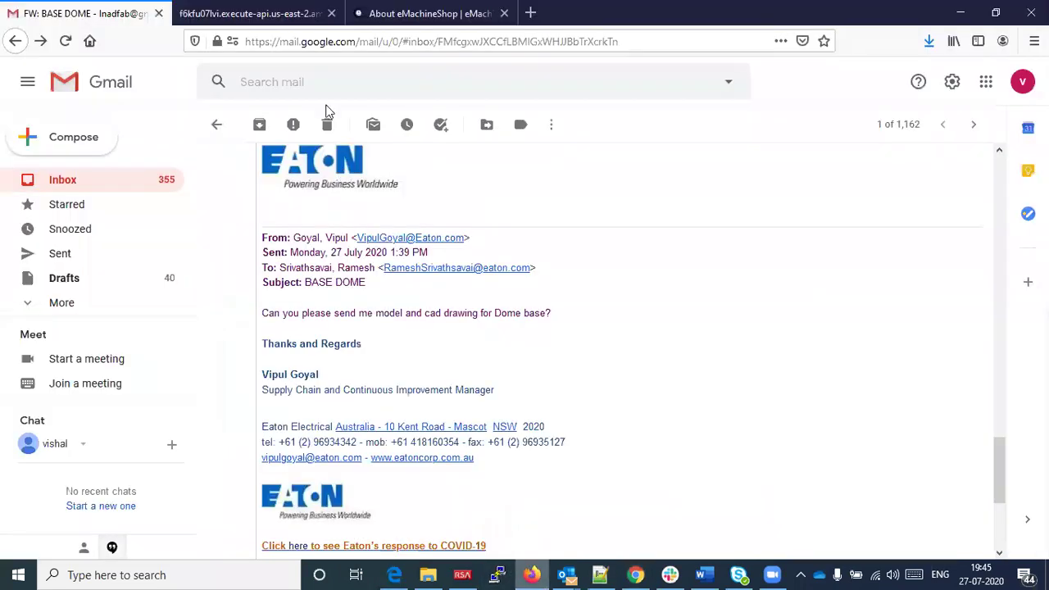
left_click(273, 16)
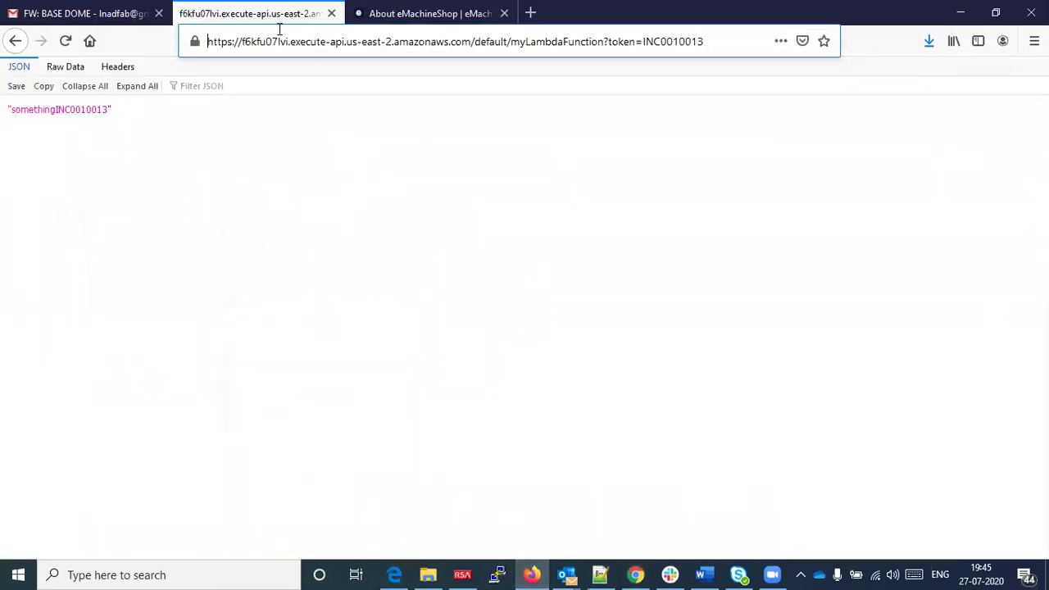
left_click(719, 42)
left_click_drag(703, 41, 643, 41)
key("ctrl+c")
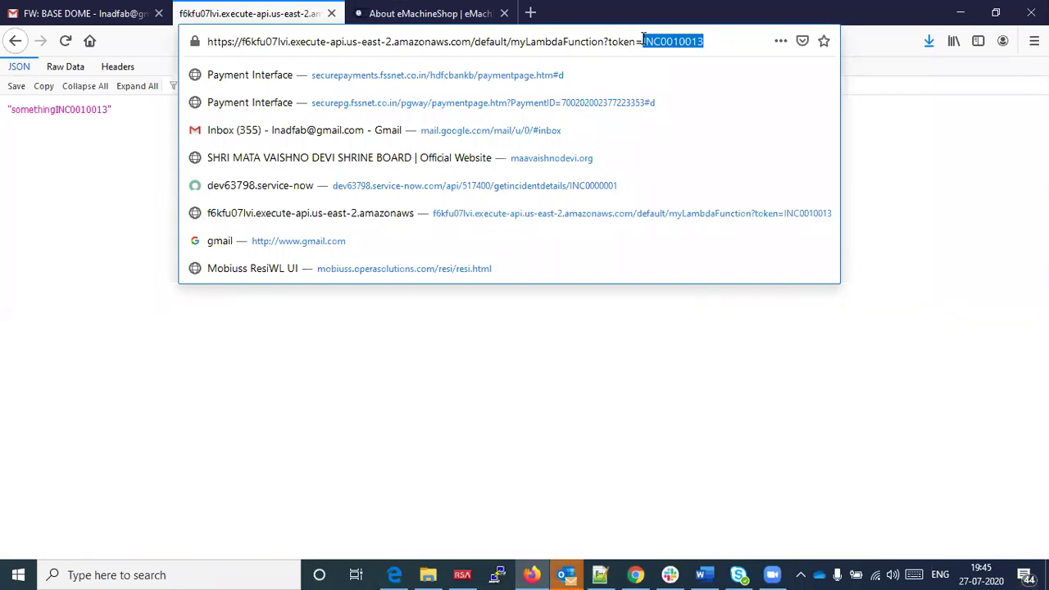
- Return to the REST API Explorer in Chrome and set the number path parameter to INC0010013
left_click(636, 574)
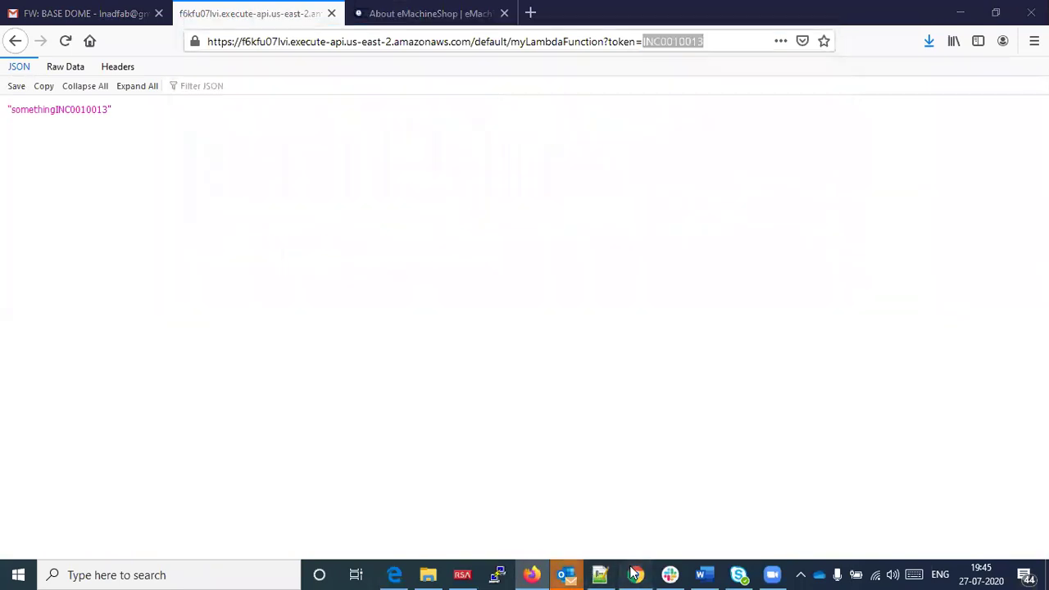
left_click(662, 405)
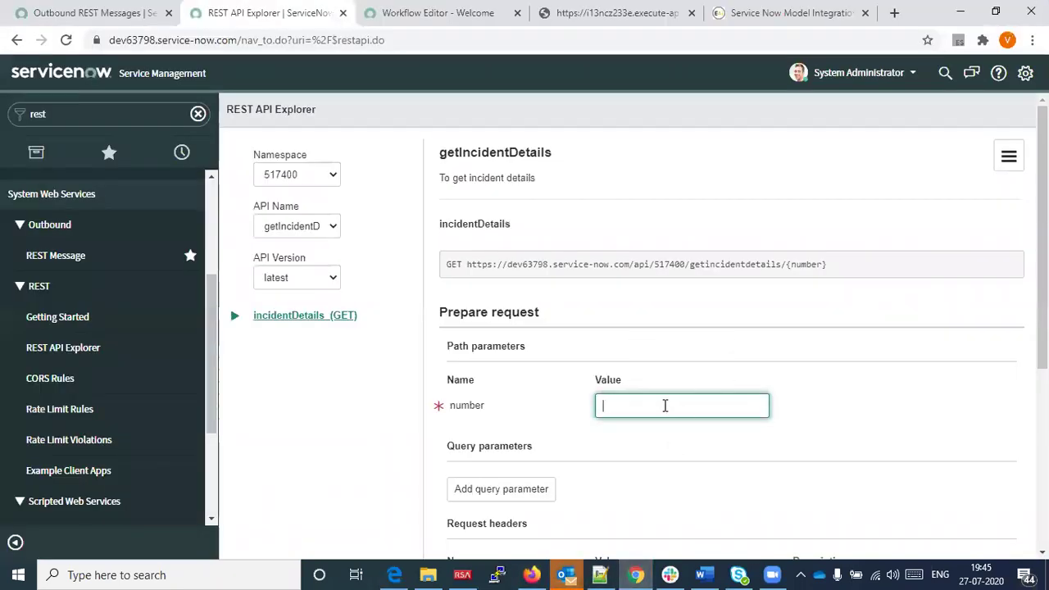
key("ctrl+v")
- Send the incidentDetails GET request and examine the response headers and body
left_click_drag(1042, 246, 1042, 400)
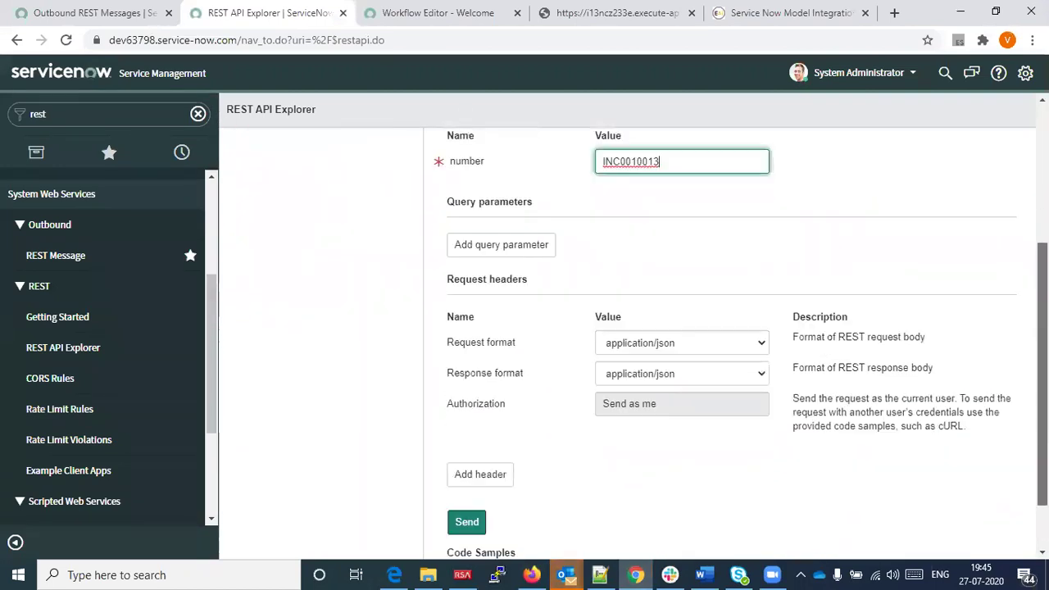
left_click(467, 525)
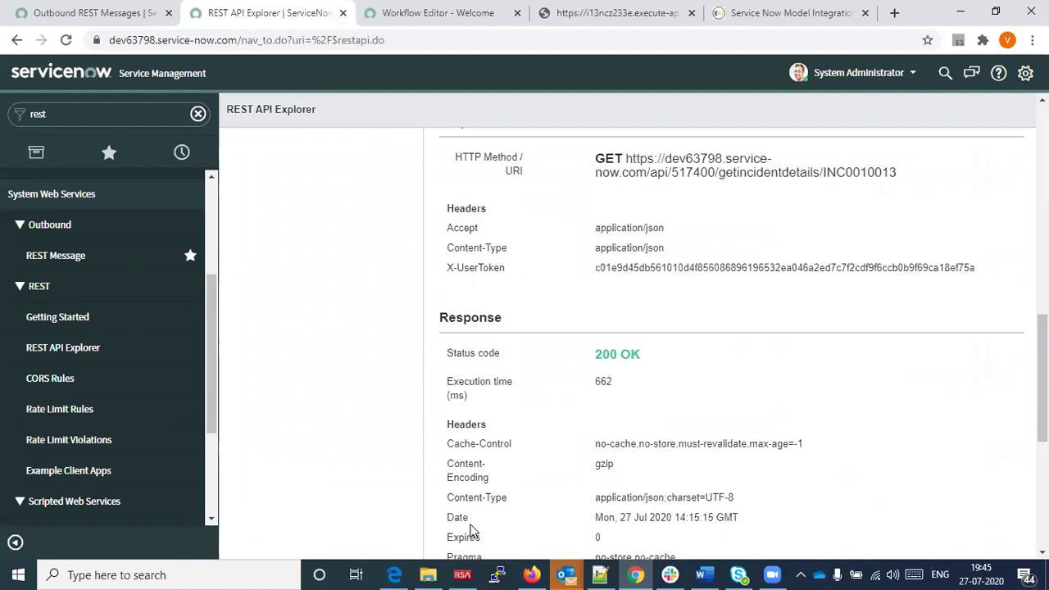
left_click_drag(1042, 377, 1042, 480)
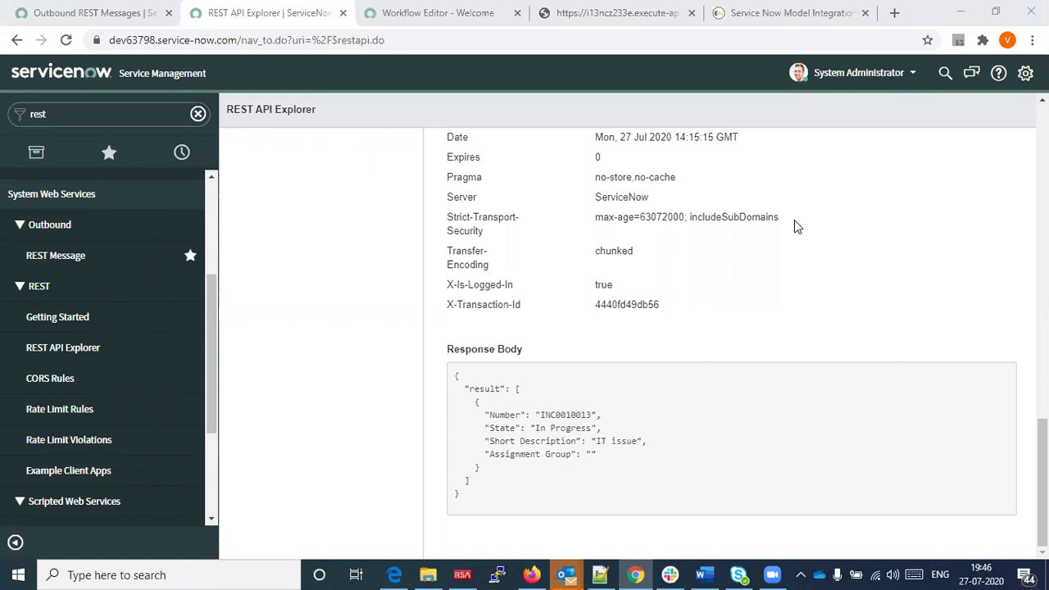
left_click(774, 571)
mouse_move(1023, 422)
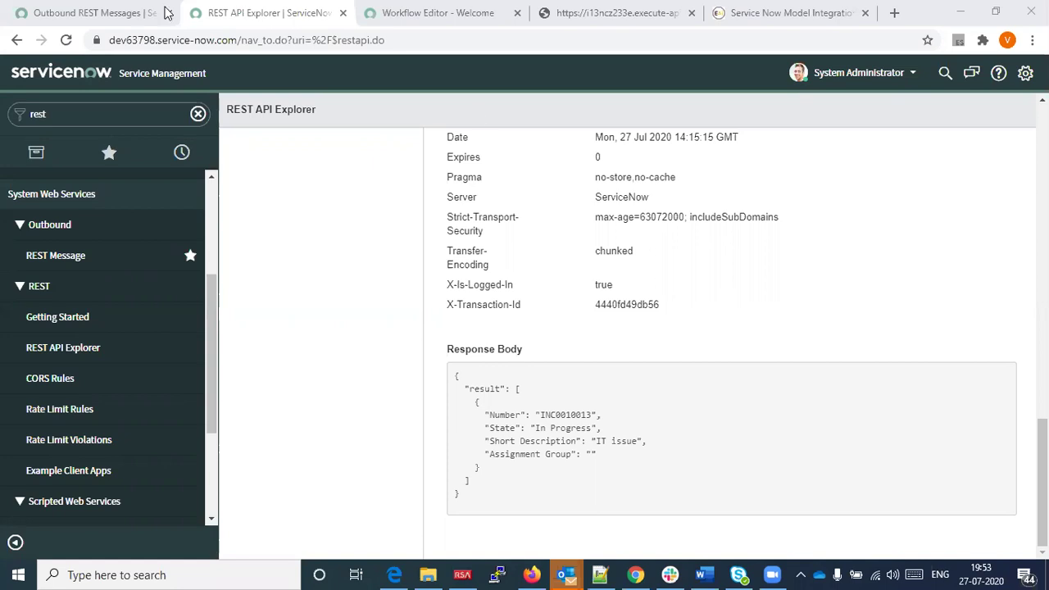
- Show the ServiceNow Developer portal page with the instance details and learning progress
left_click(127, 15)
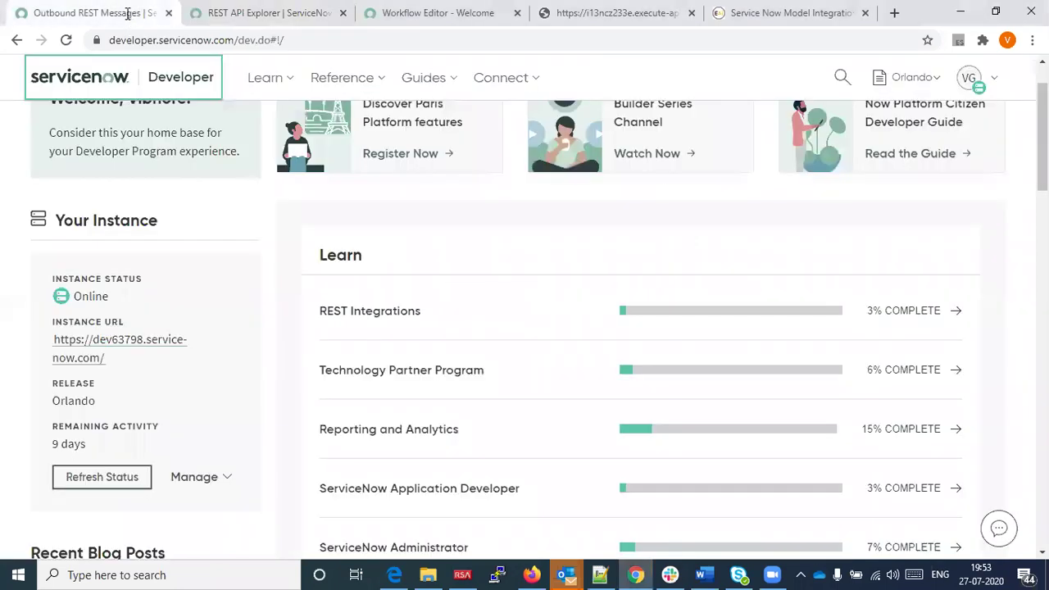
- Open the ServiceNow Application Developer learning plan and show its Client-side Scripting module
scroll(467, 369, "down", 2)
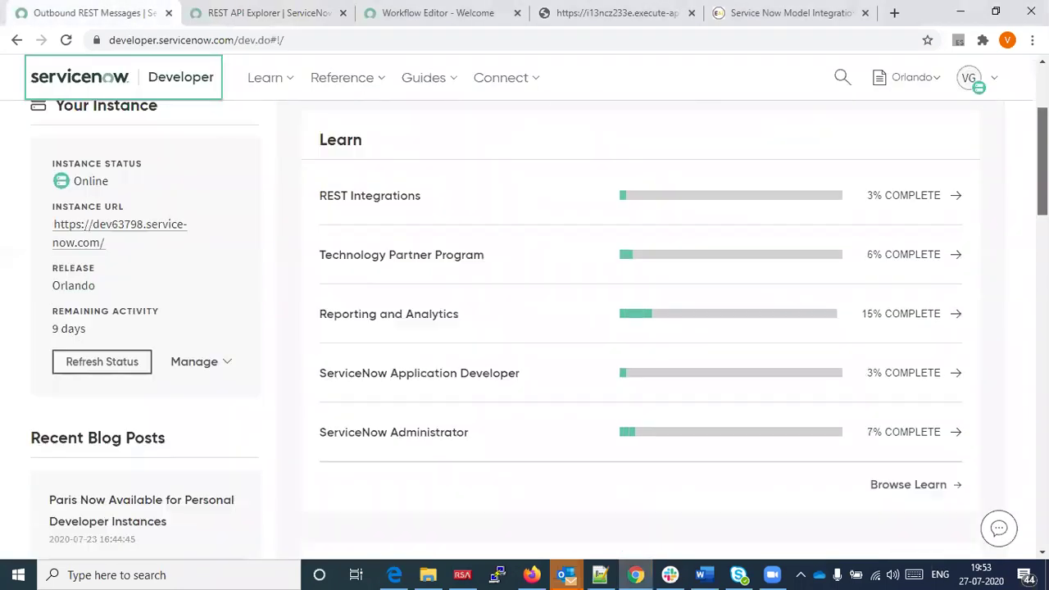
left_click(465, 375)
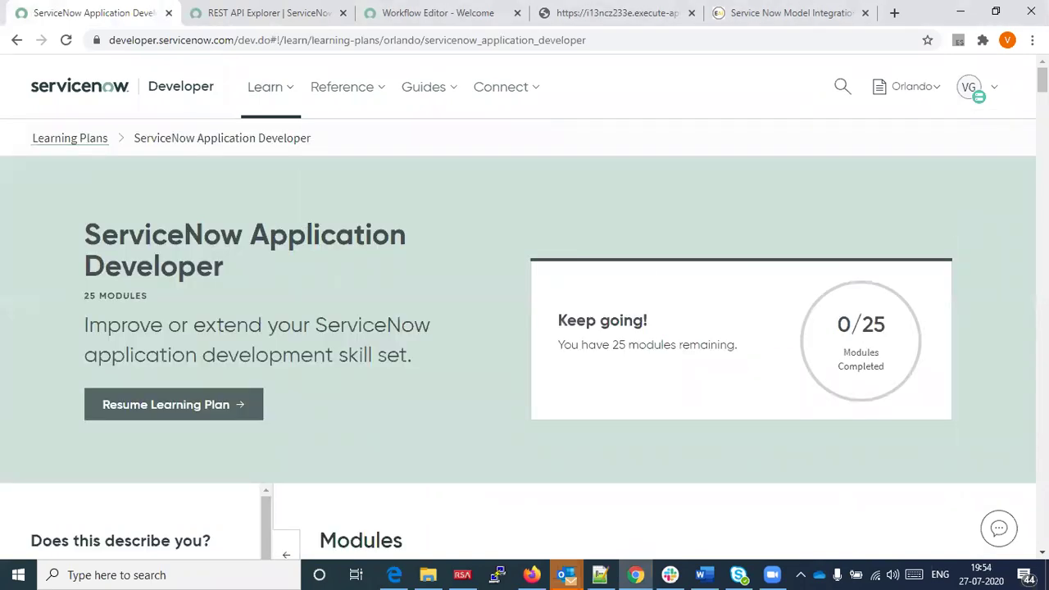
scroll(524, 328, "down", 3)
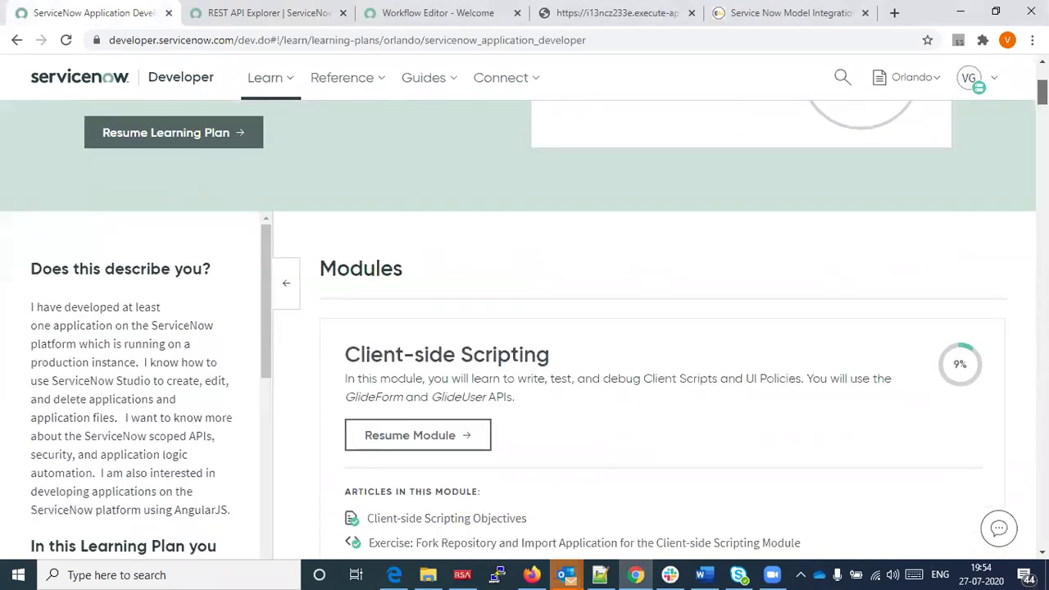
scroll(524, 328, "down", 2)
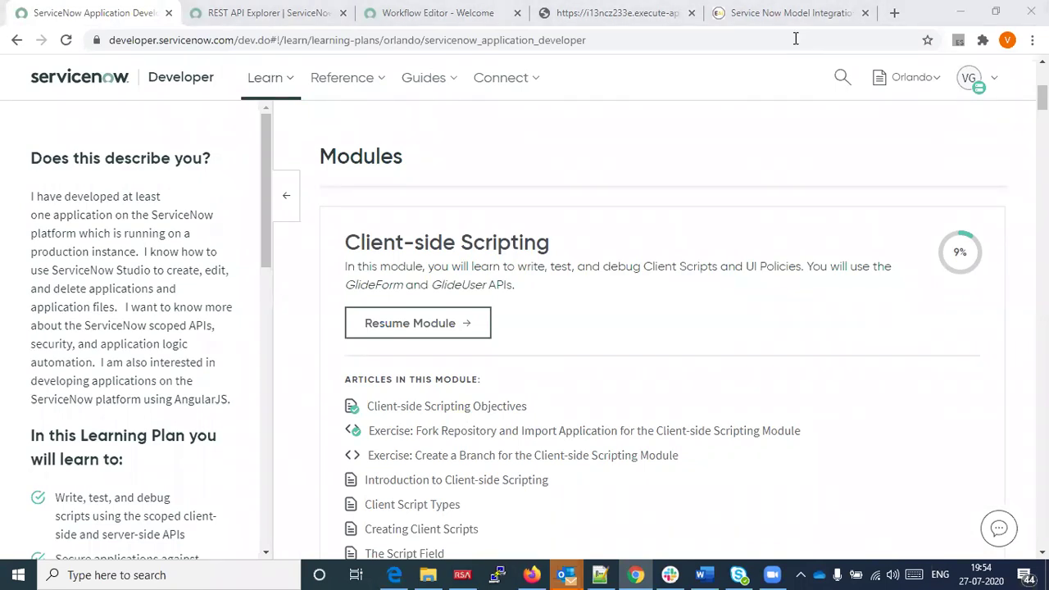
- Review the learning plan's modules from Client-side Scripting through Importing Data, Using Flow Designer and Notifications to Developing Virtual Agent Topics
scroll(656, 328, "down", 10)
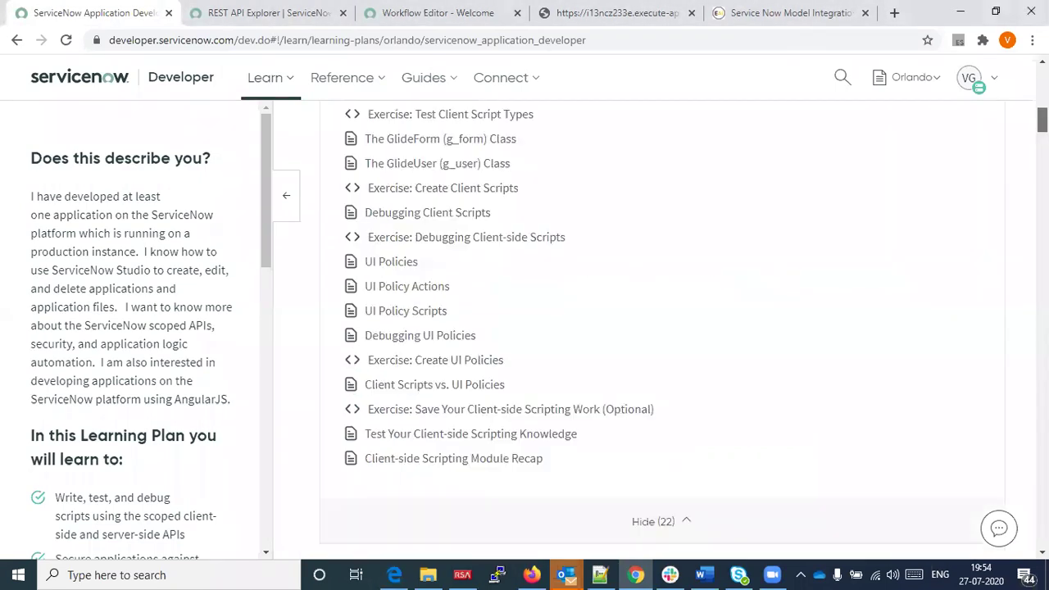
scroll(656, 328, "down", 5)
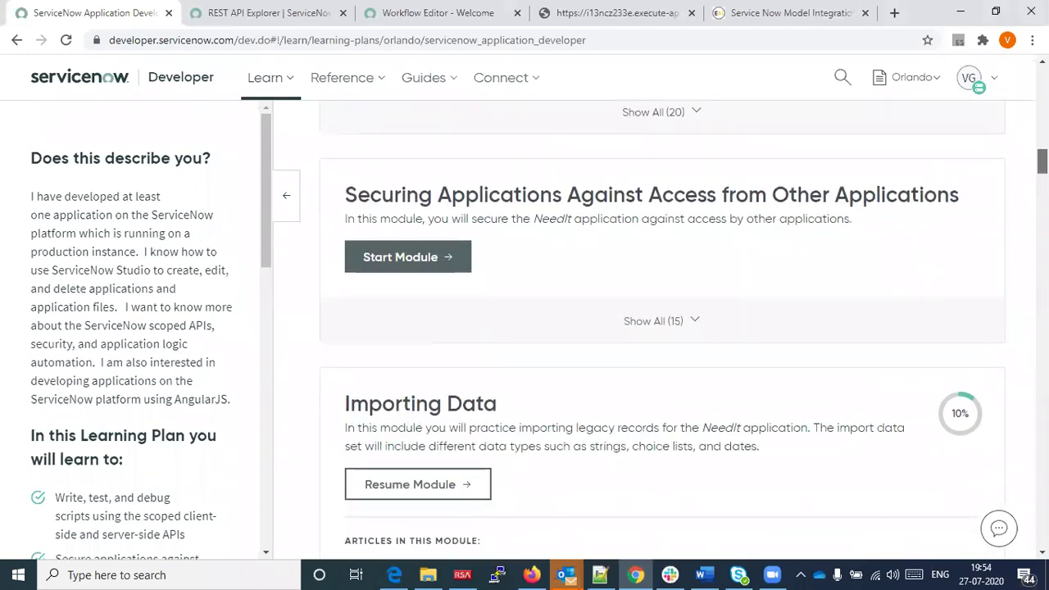
scroll(656, 328, "down", 5)
scroll(655, 328, "down", 5)
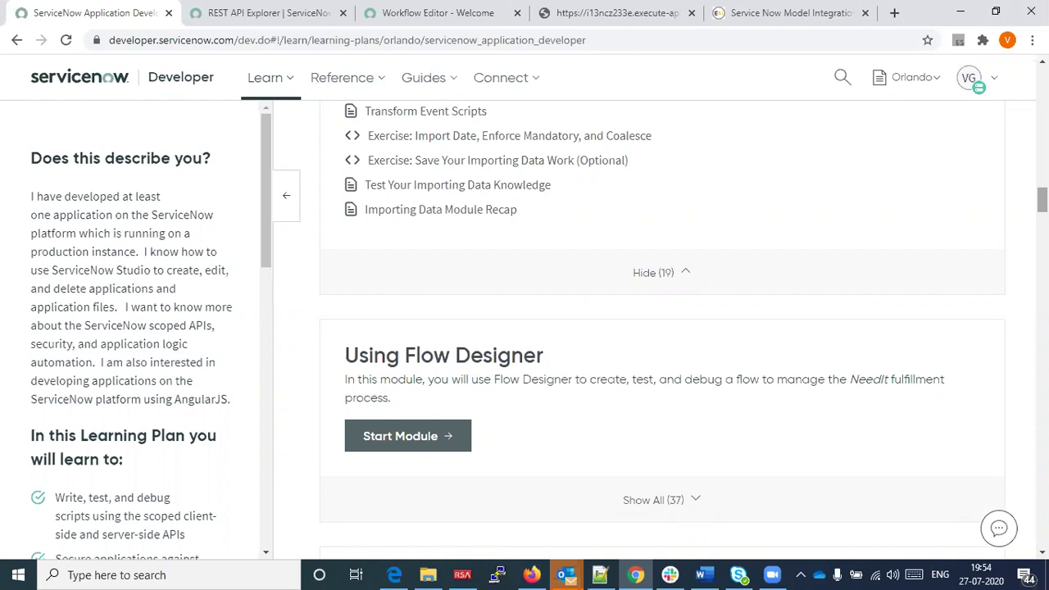
scroll(656, 328, "down", 3)
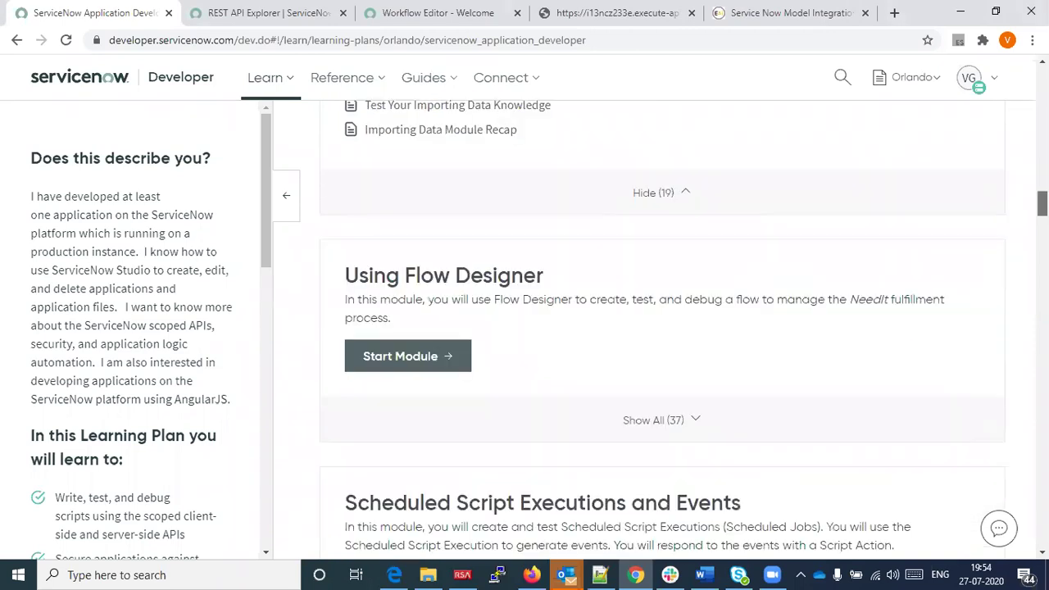
scroll(783, 173, "down", 2)
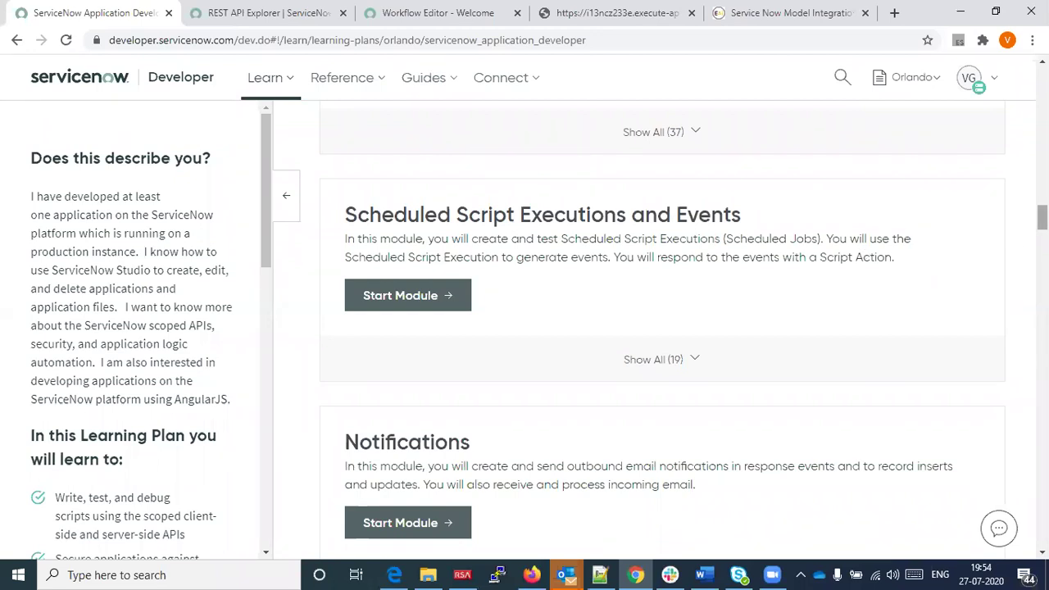
scroll(1042, 218, "down", 2)
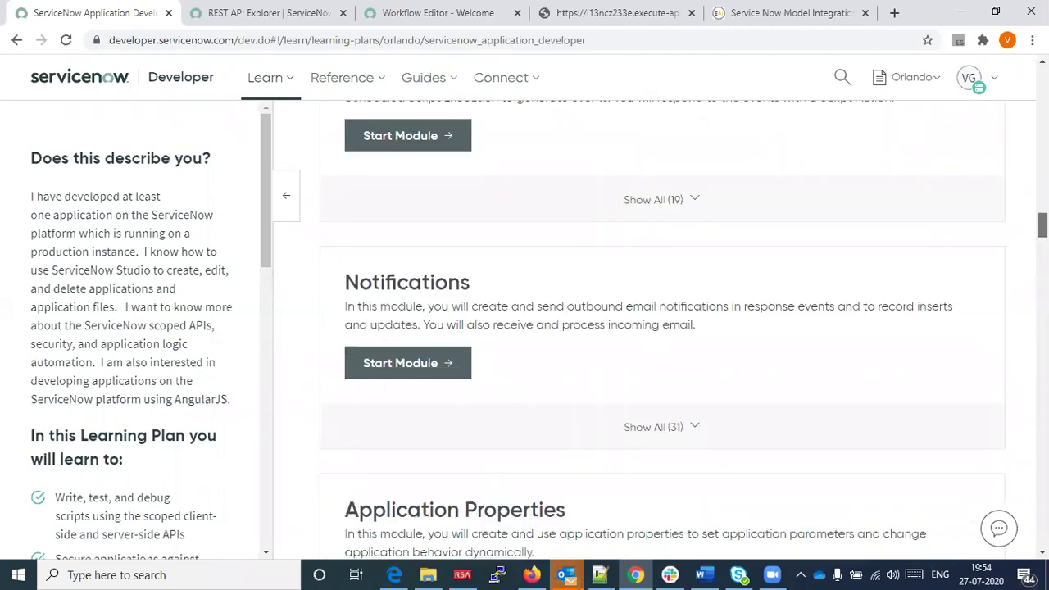
scroll(1042, 230, "down", 3)
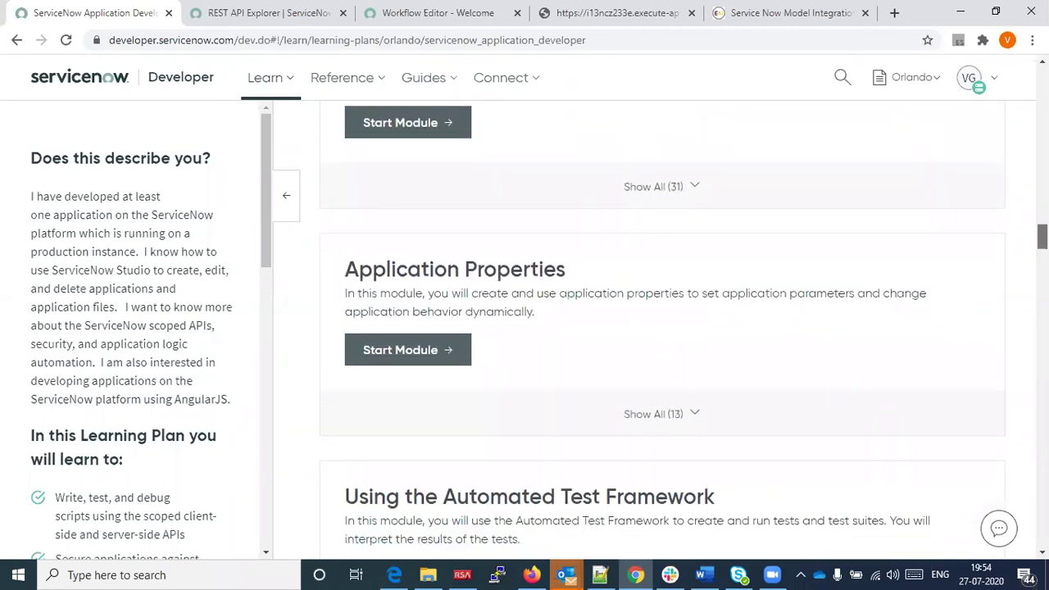
scroll(1042, 238, "down", 3)
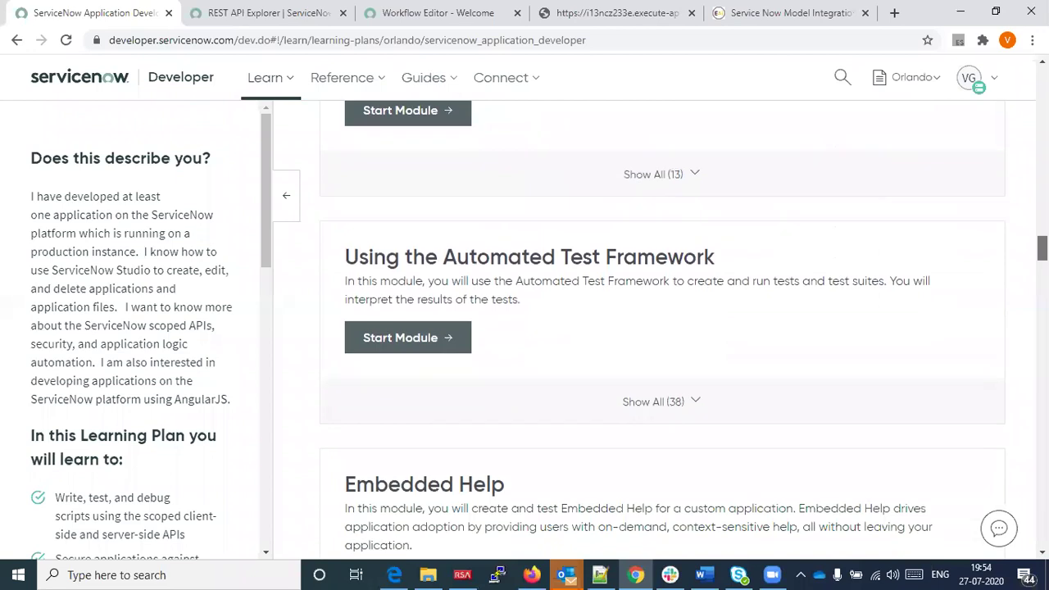
scroll(1042, 246, "down", 2)
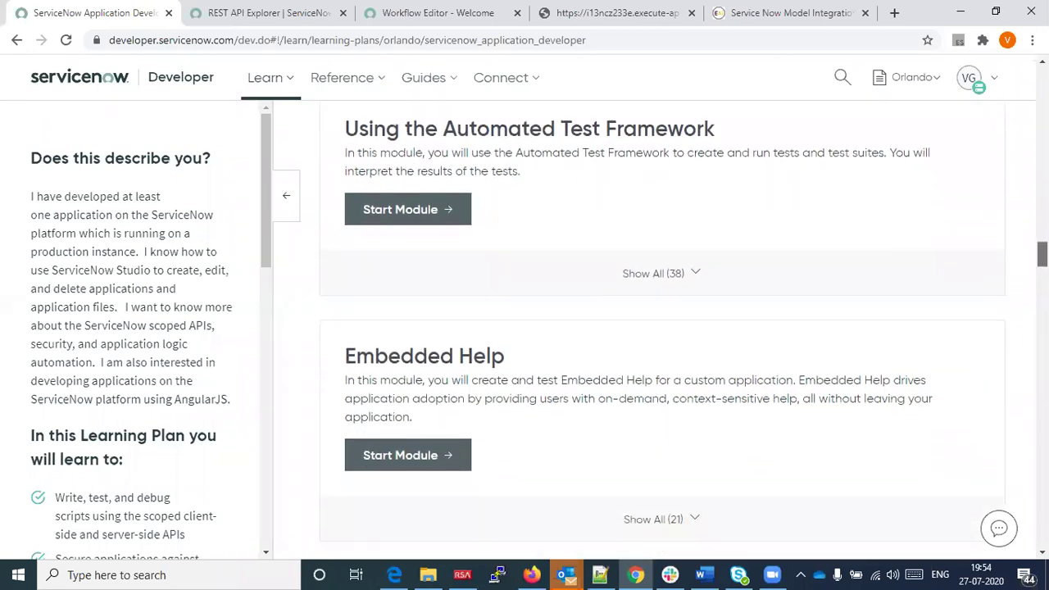
scroll(1042, 254, "down", 2)
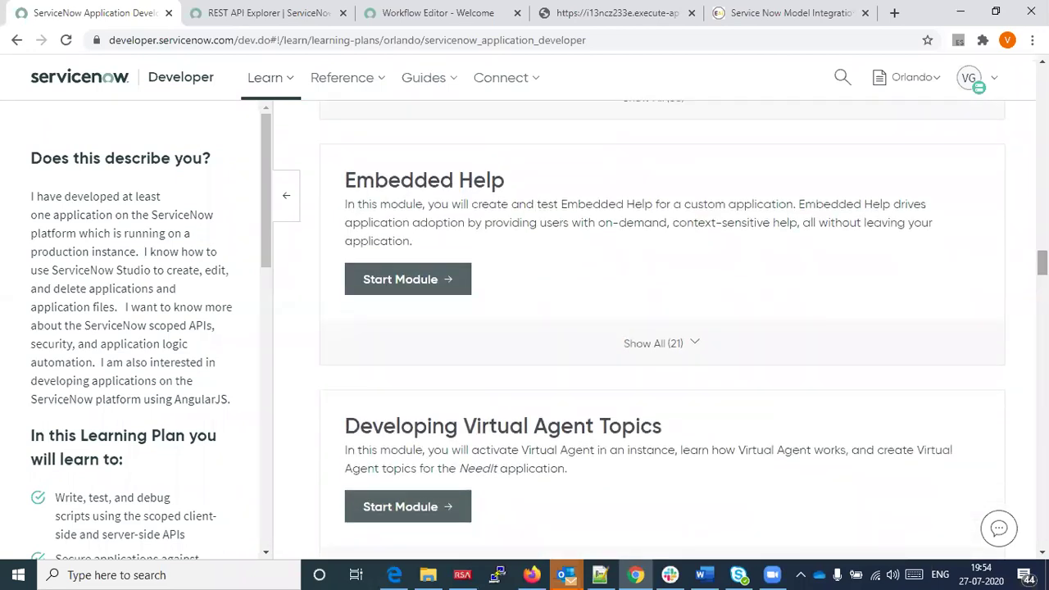